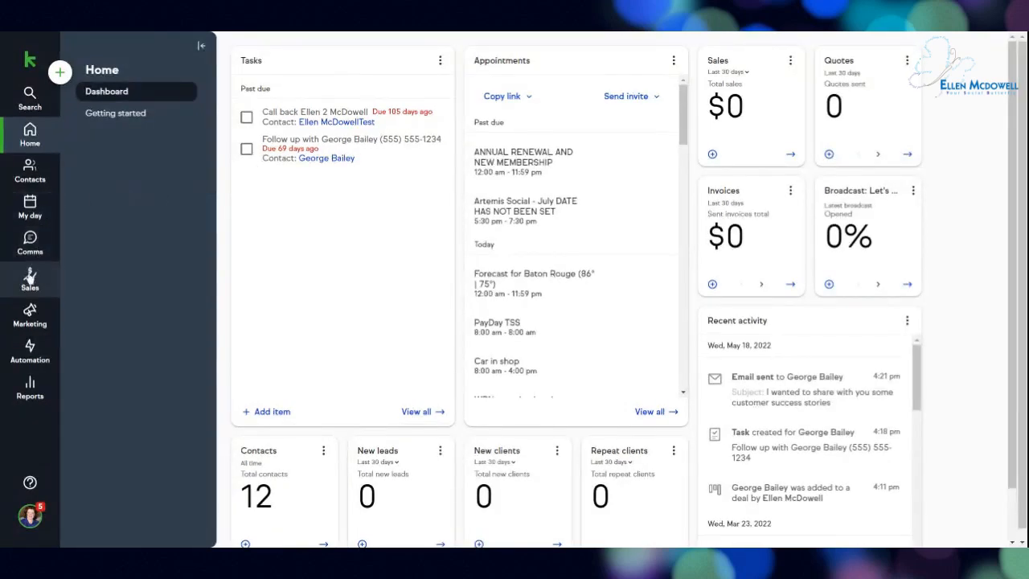
Go to Marketing > Landing pages and start creating a new landing page.
left_click(29, 314)
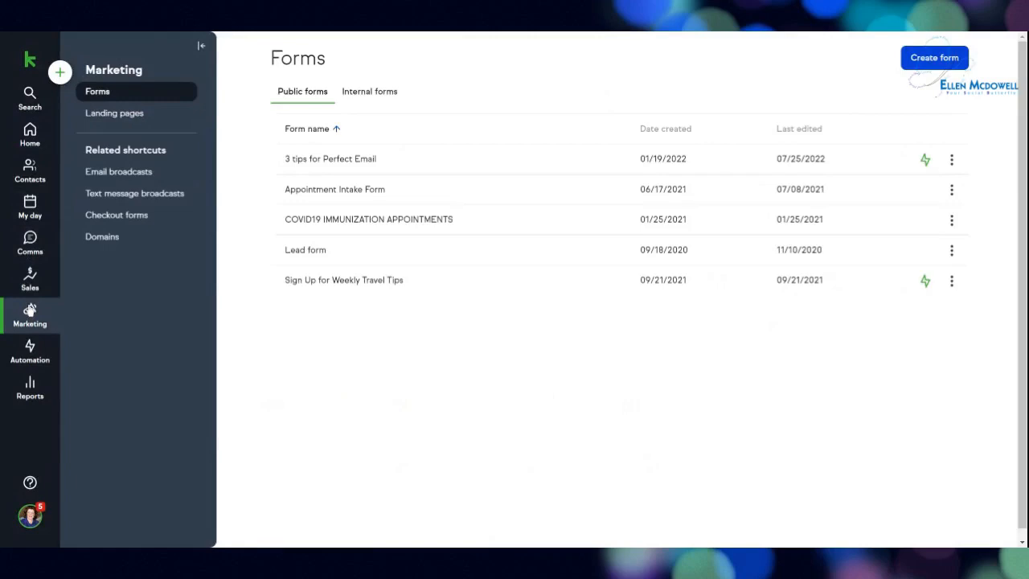
left_click(126, 116)
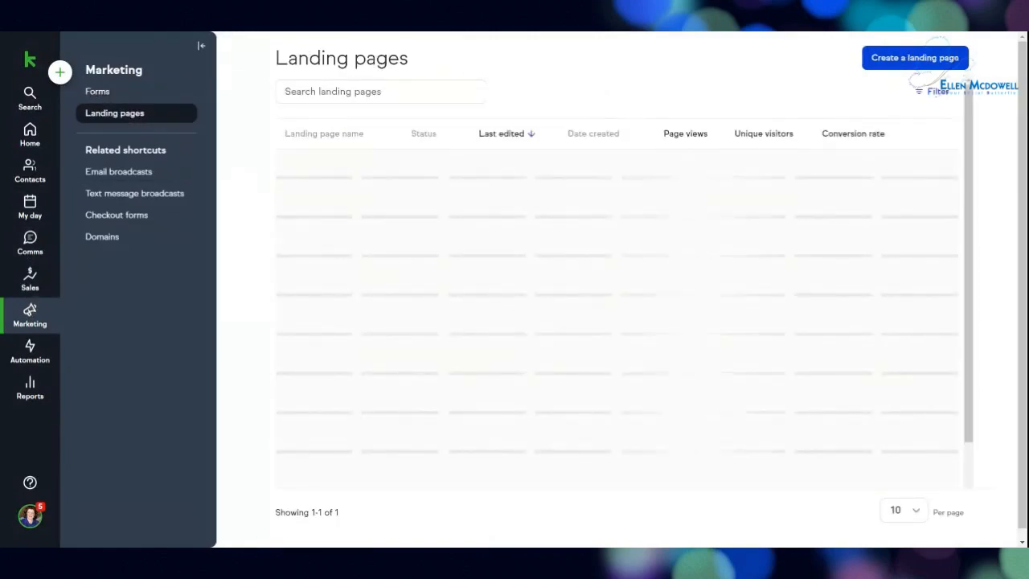
left_click(888, 63)
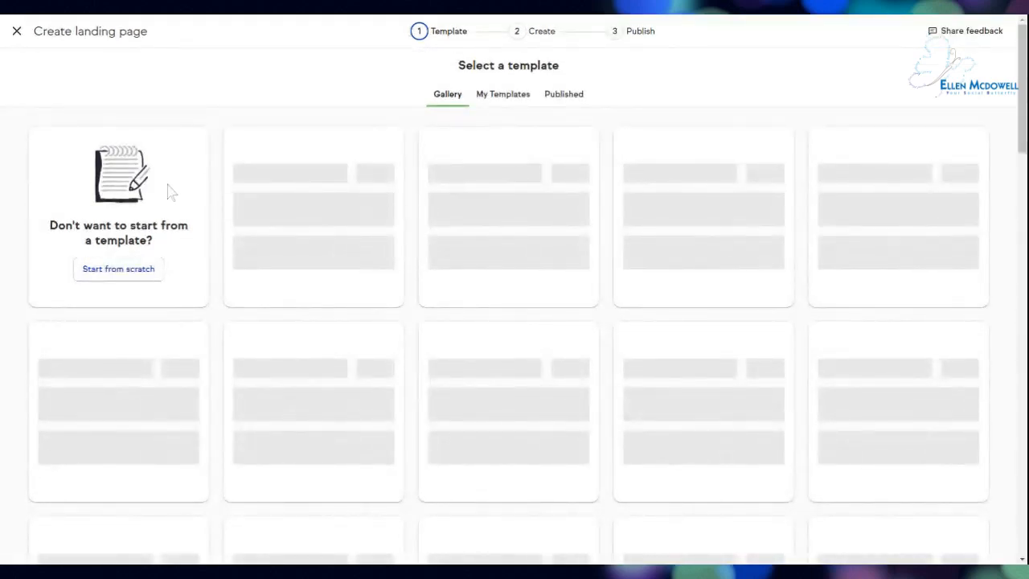
left_click(487, 99)
left_click(449, 98)
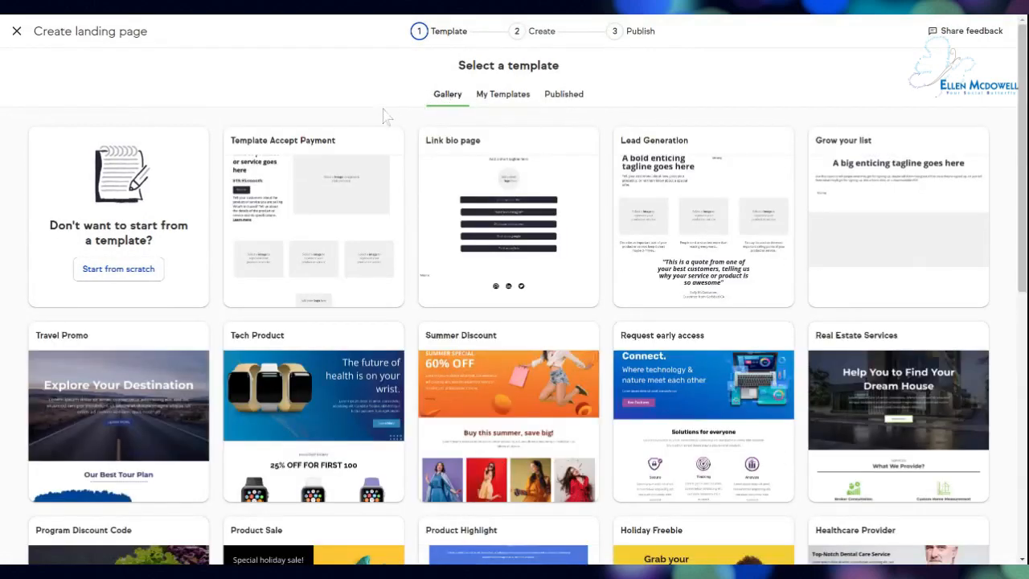
mouse_move(456, 185)
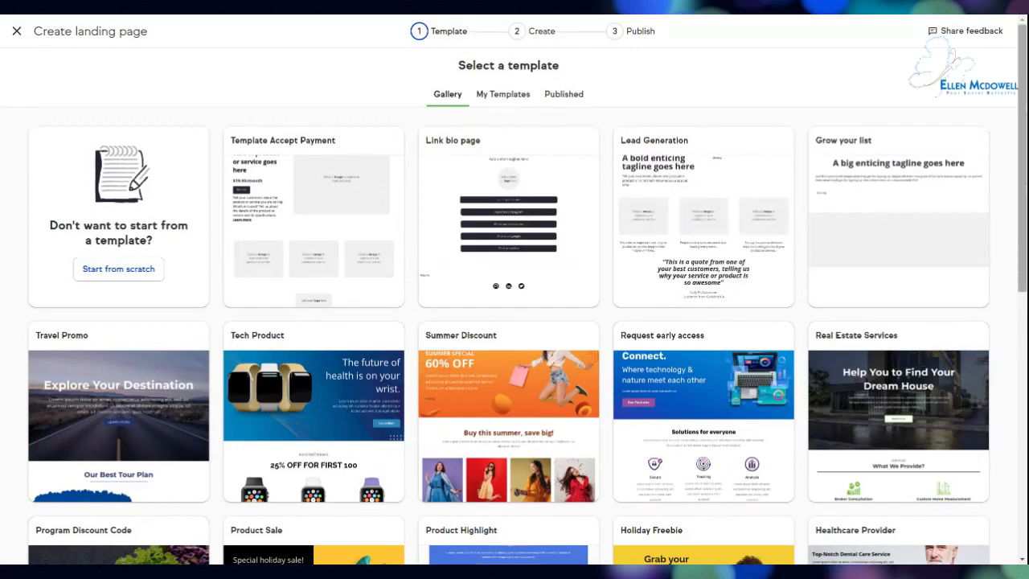
scroll(515, 322, "down", 4)
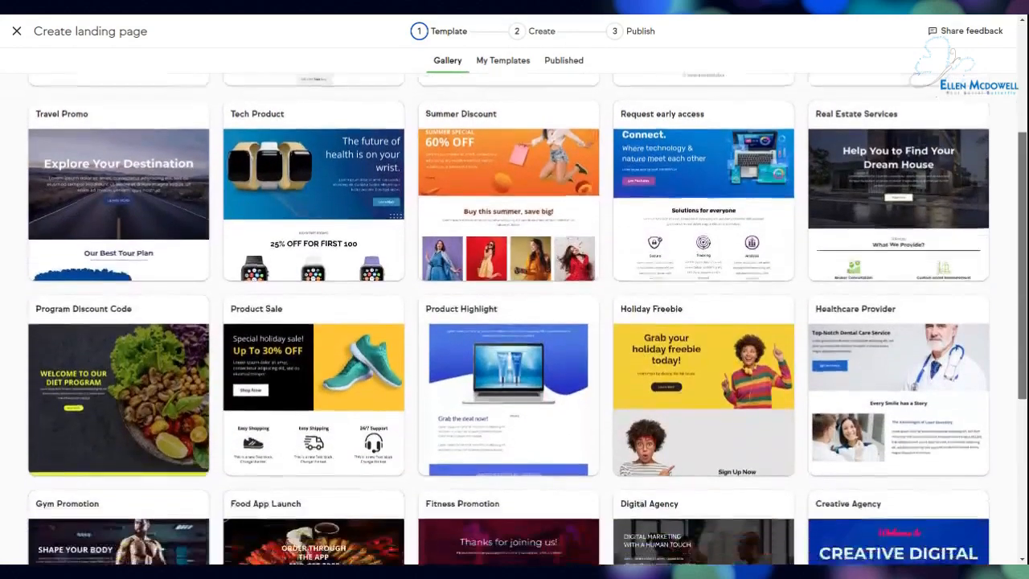
scroll(515, 321, "down", 2)
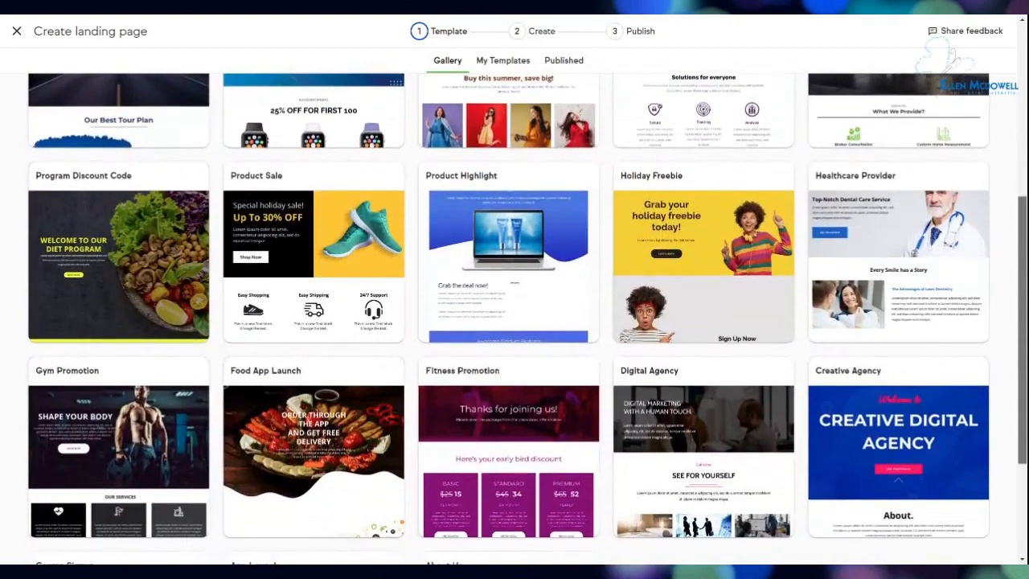
scroll(515, 322, "down", 1)
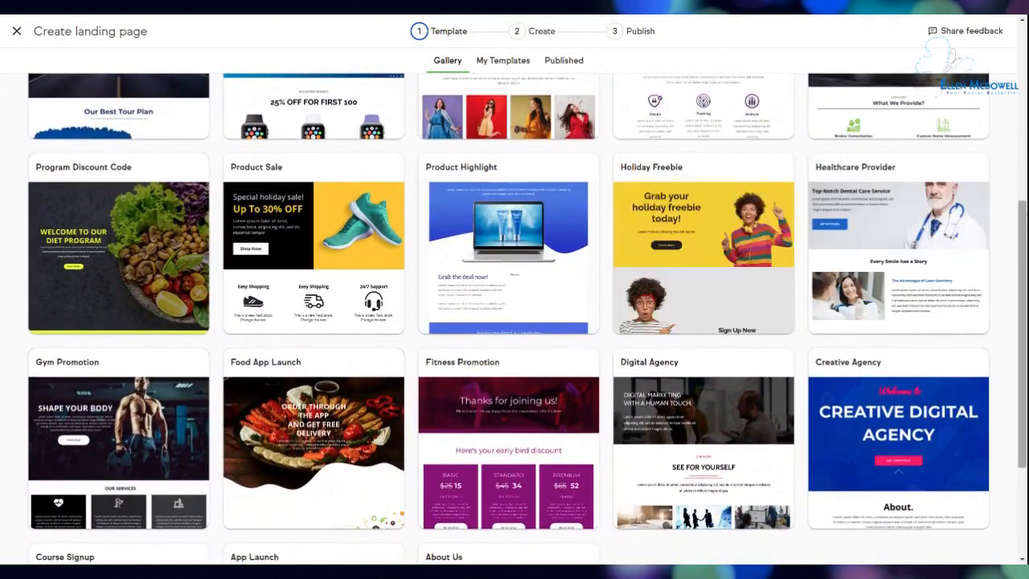
scroll(28, 394, "down", 3)
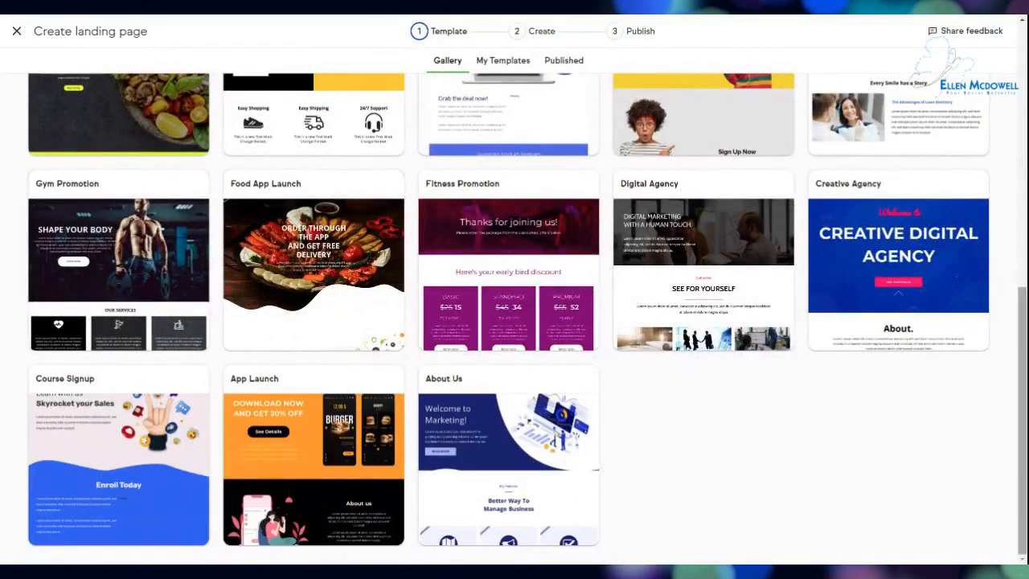
scroll(158, 187, "up", 3)
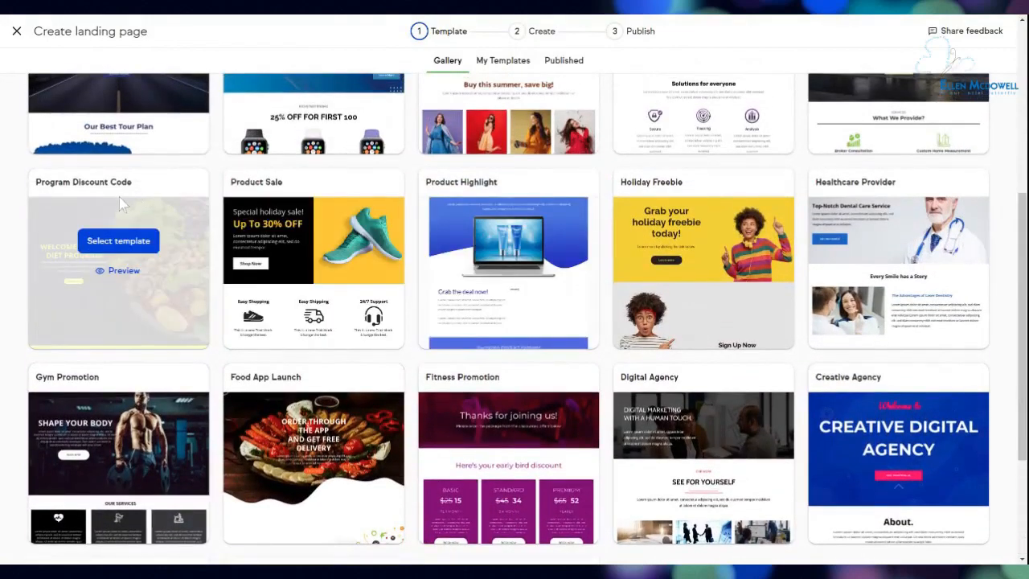
Choose the Program Discount Code template and name the page 'Landing Page Demo'.
left_click(113, 241)
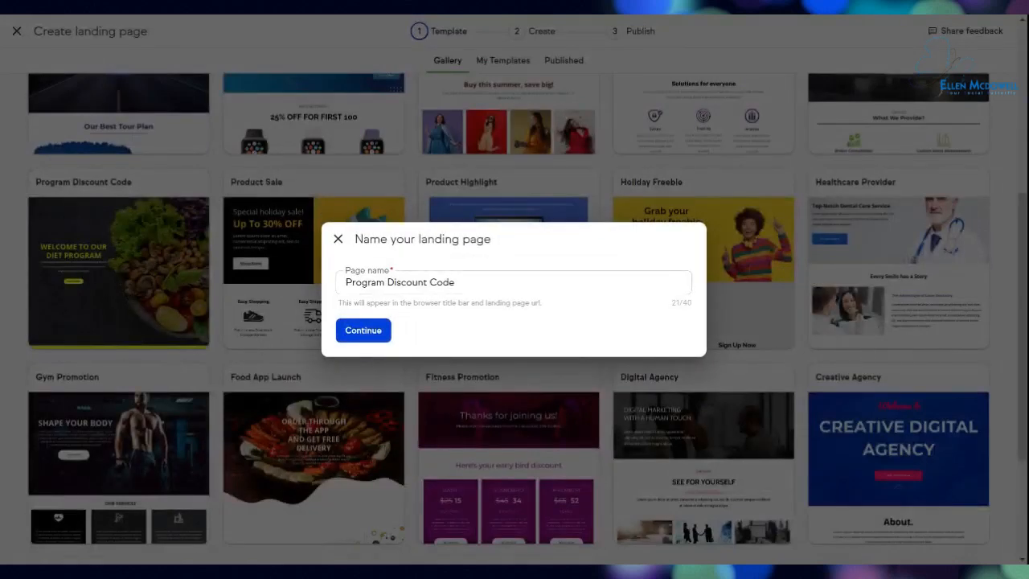
left_click_drag(456, 282, 332, 285)
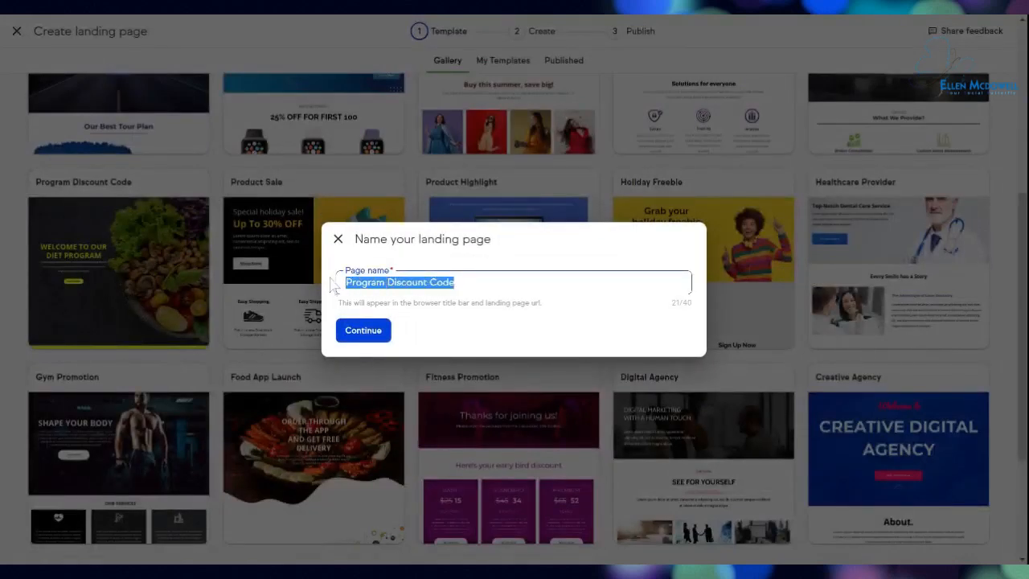
type("Landing Page Demo")
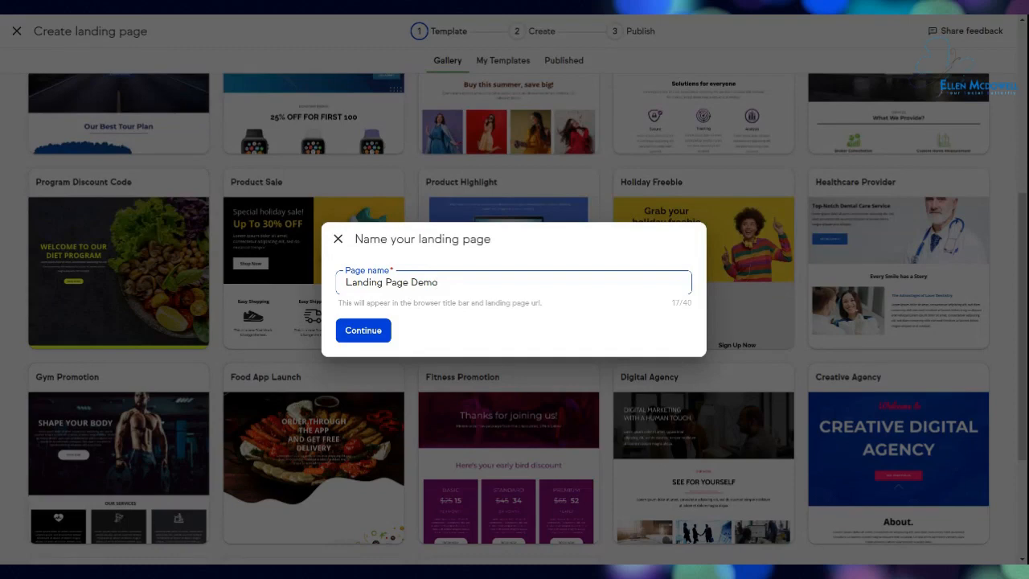
left_click(364, 331)
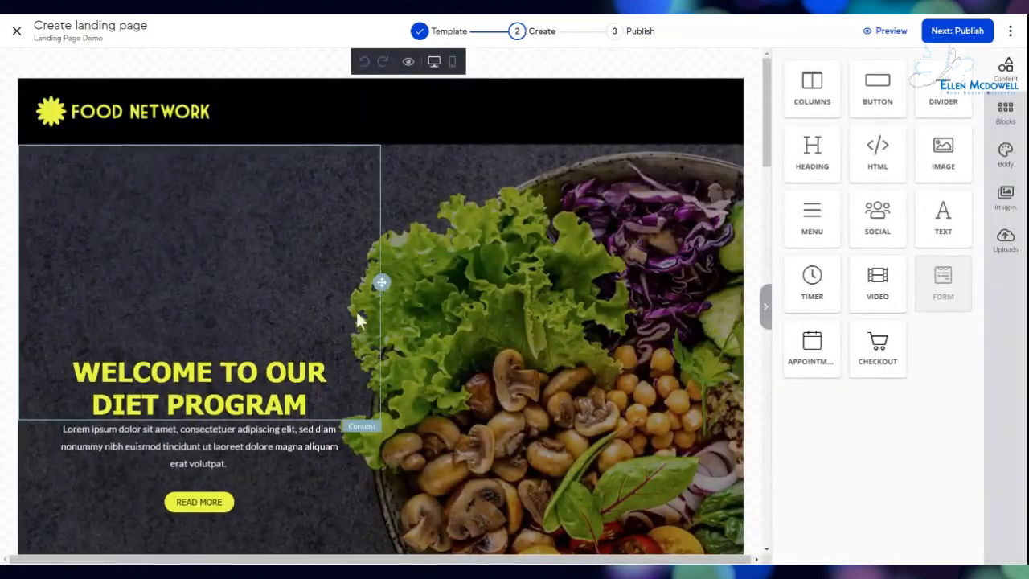
Replace the header logo with the uploaded image, disable Auto Width, and shrink it to 36%.
left_click(126, 107)
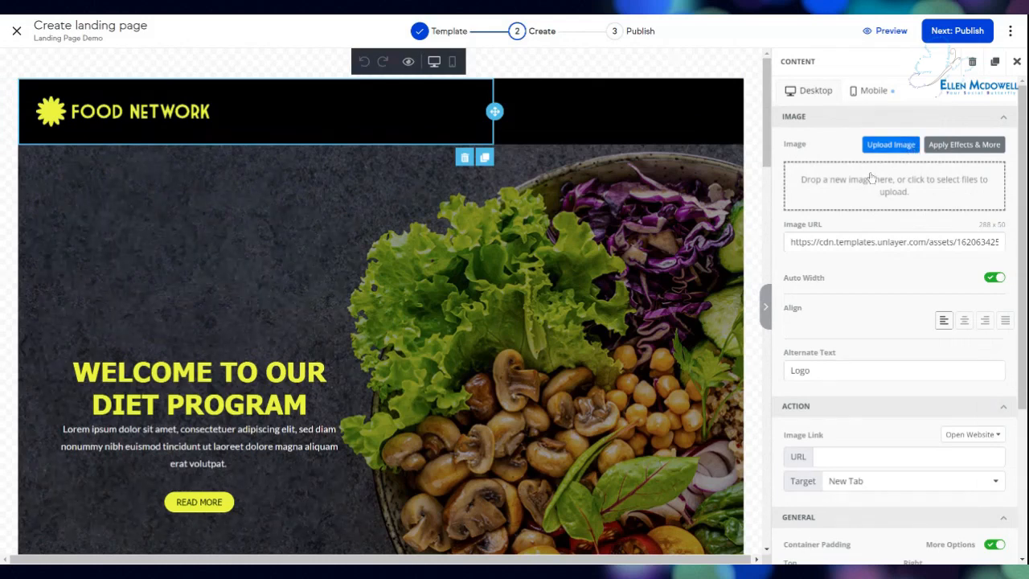
left_click(1012, 35)
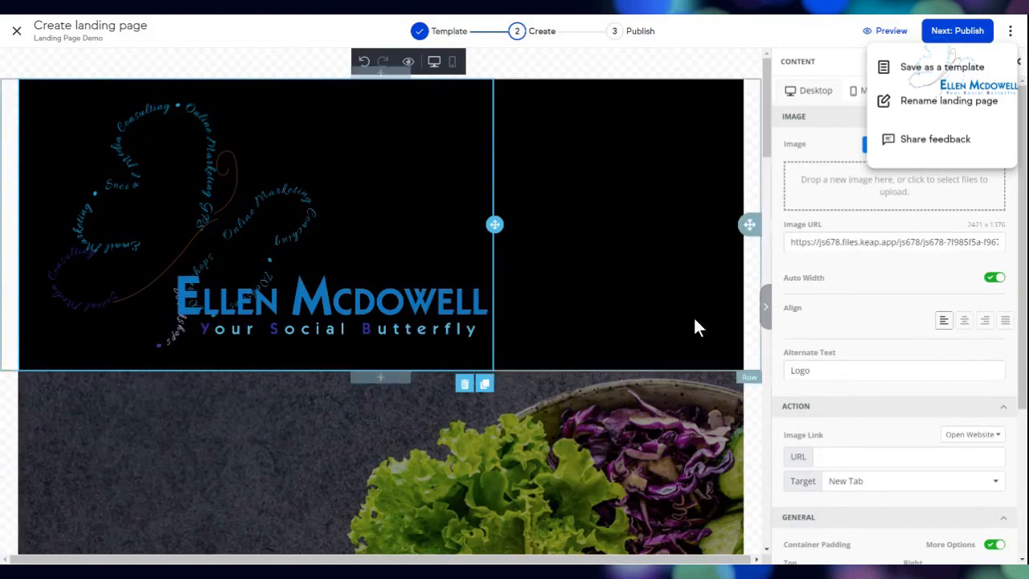
left_click(992, 277)
left_click_drag(972, 300, 855, 304)
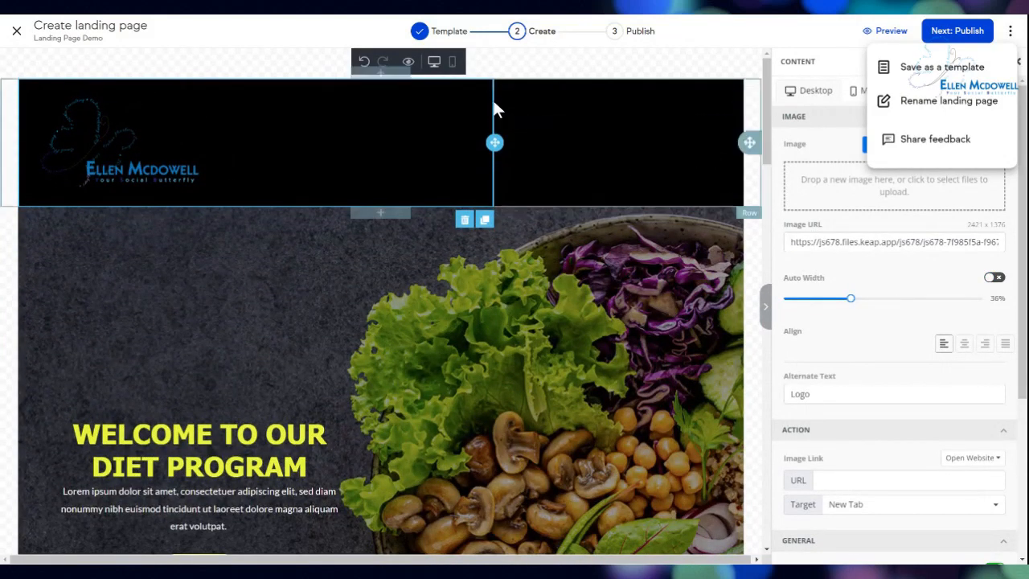
Give the header row's Column 1 a light grey ECF0F1 background and Column 2 a white one.
left_click(756, 113)
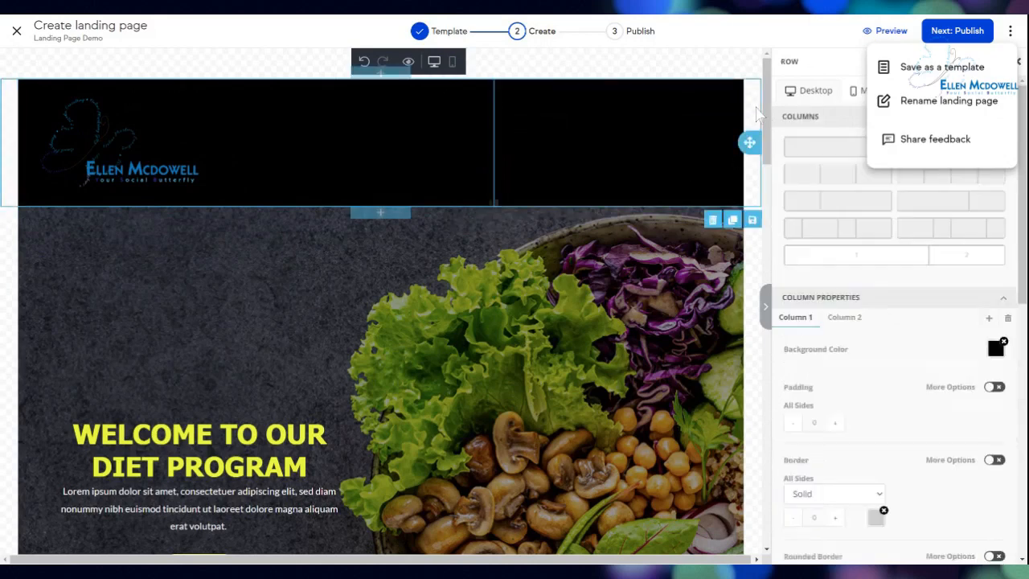
left_click(995, 347)
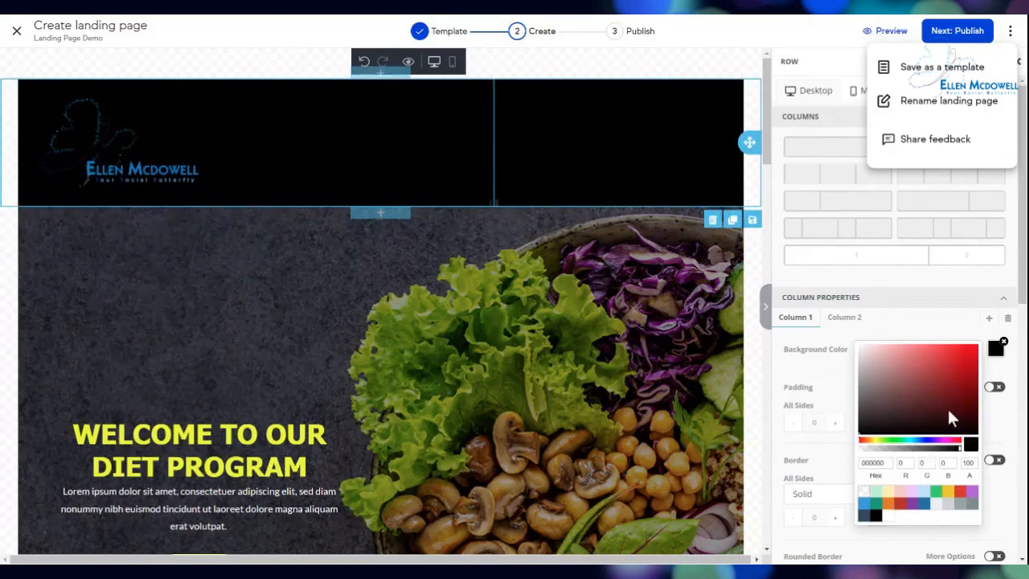
left_click(939, 507)
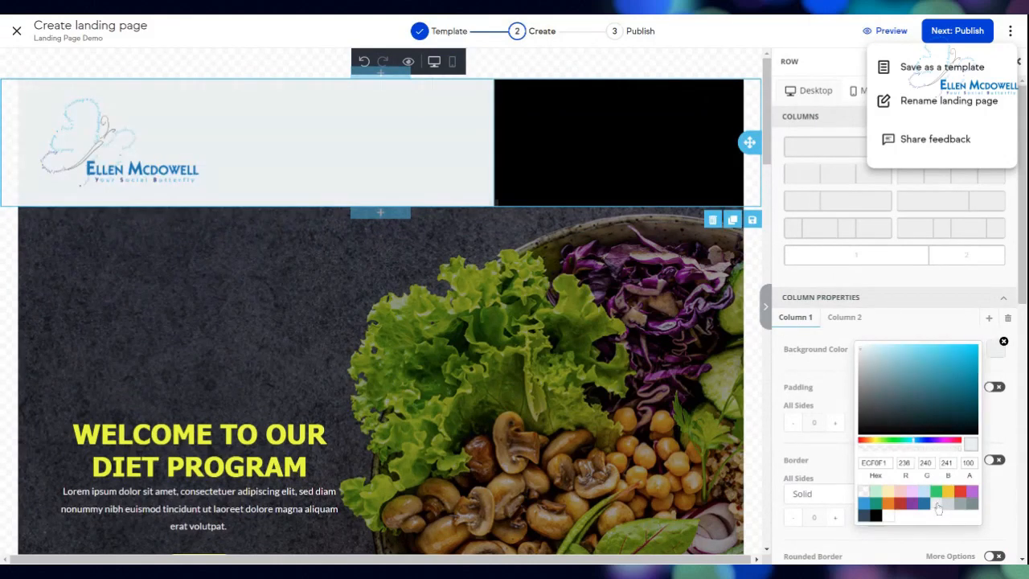
left_click(681, 146)
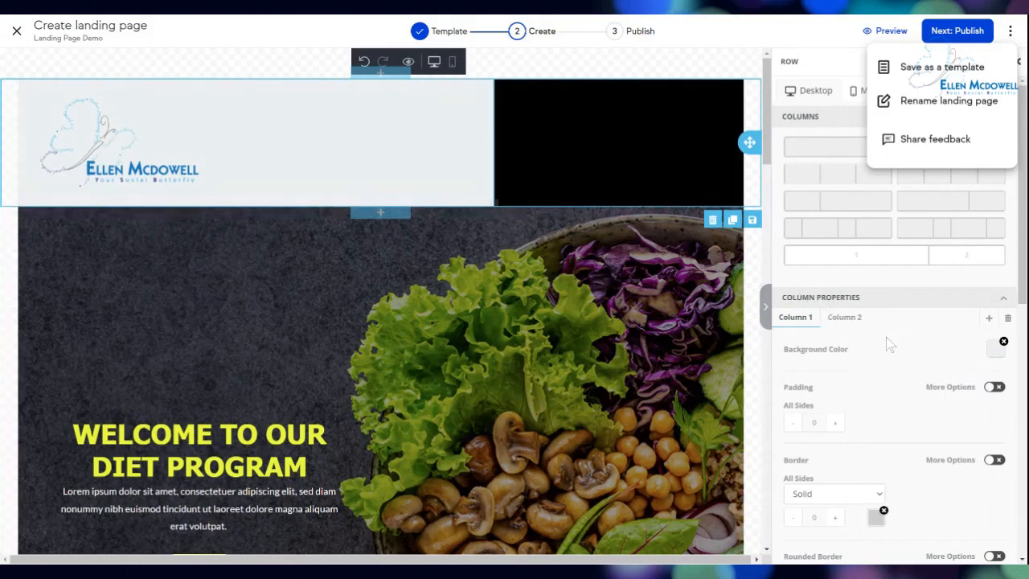
left_click(849, 319)
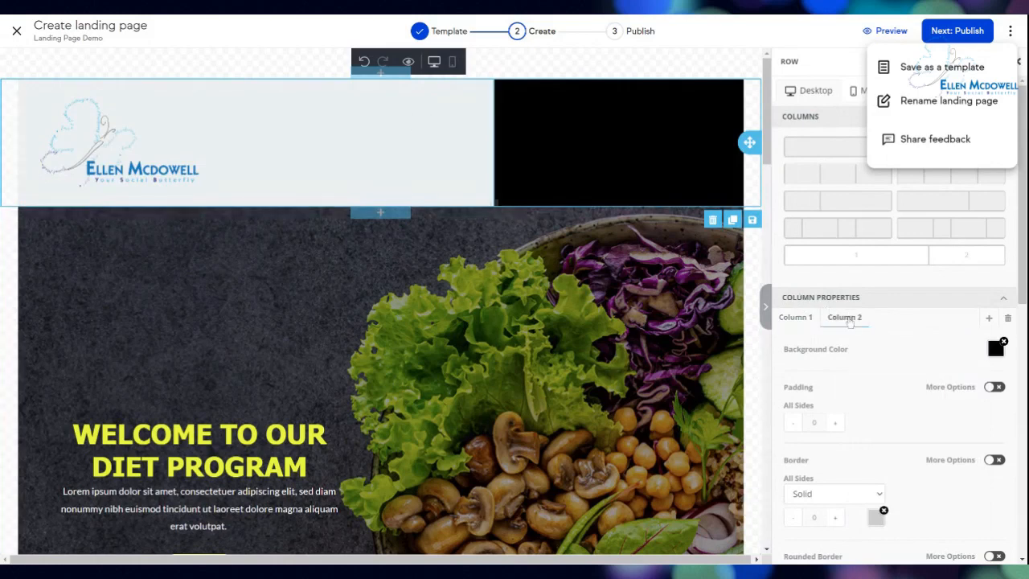
left_click(996, 348)
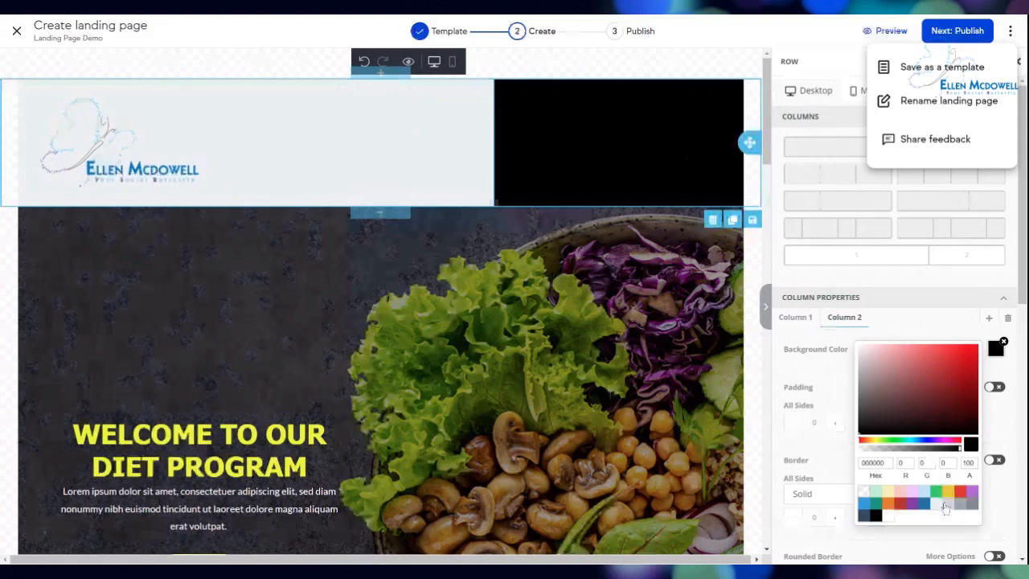
left_click(946, 505)
left_click(651, 162)
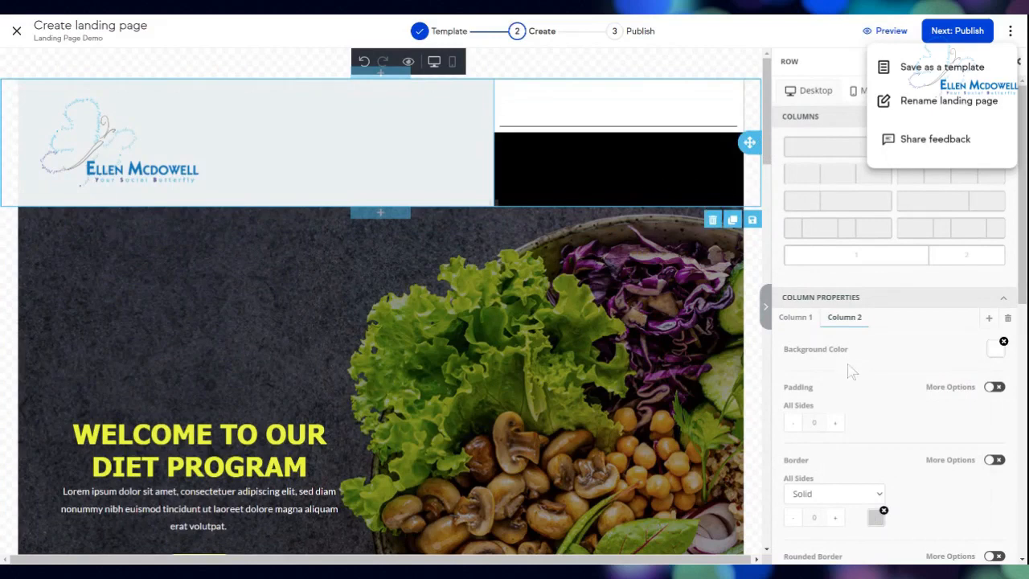
Clear the header row's black background to white and delete the divider line.
scroll(851, 369, "down", 2)
scroll(850, 370, "down", 3)
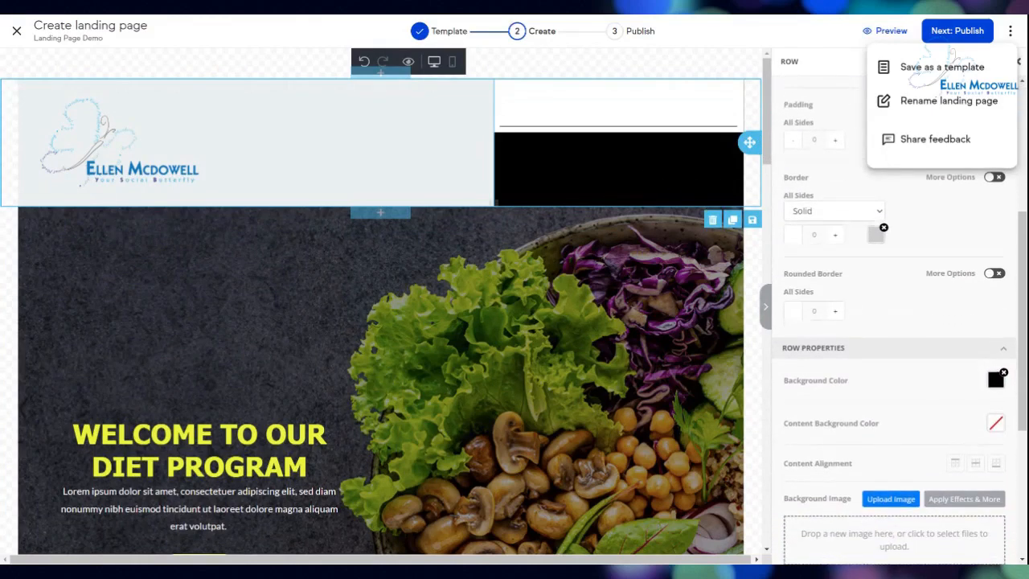
left_click(1003, 372)
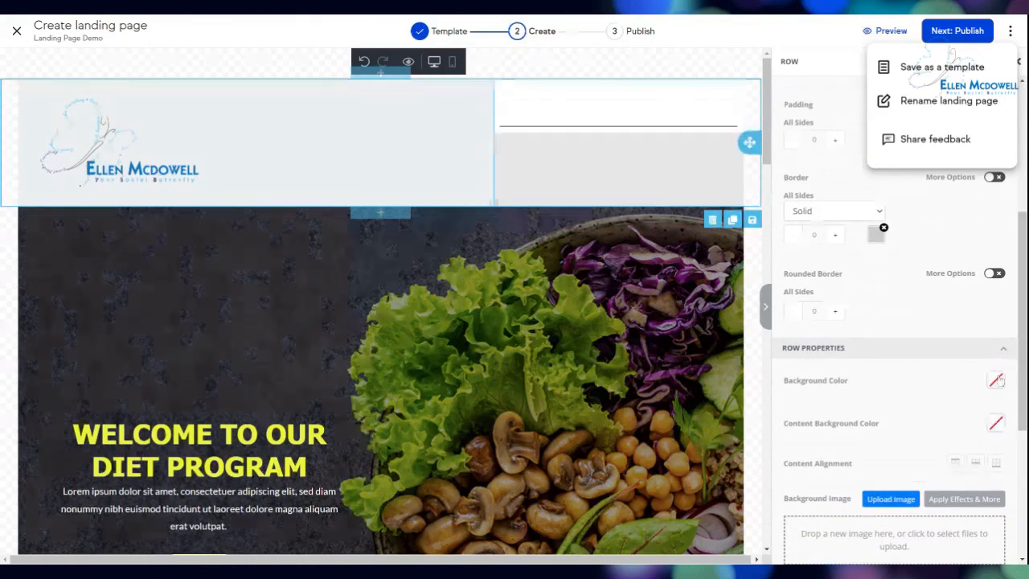
left_click(997, 380)
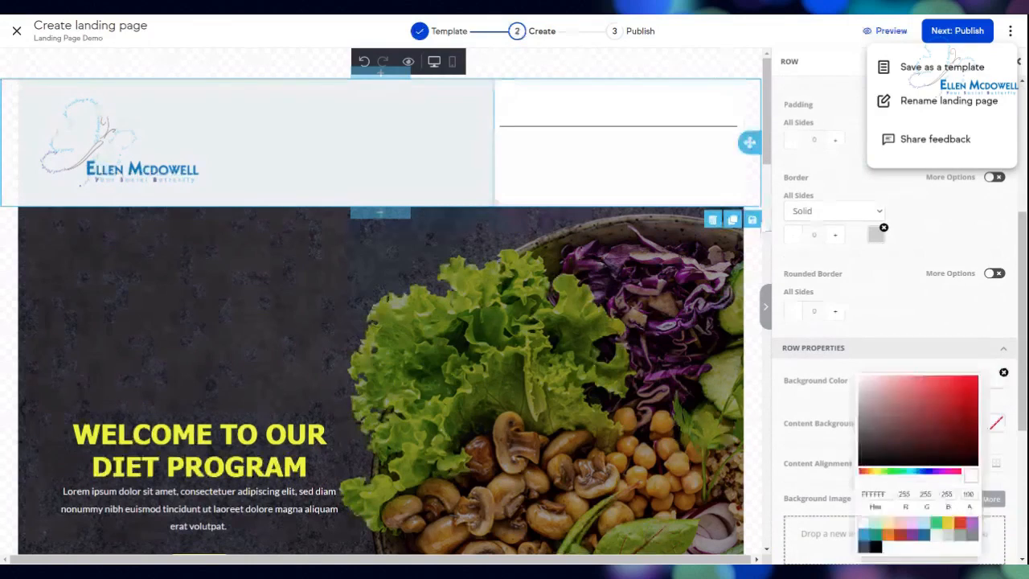
left_click(620, 127)
left_click(713, 146)
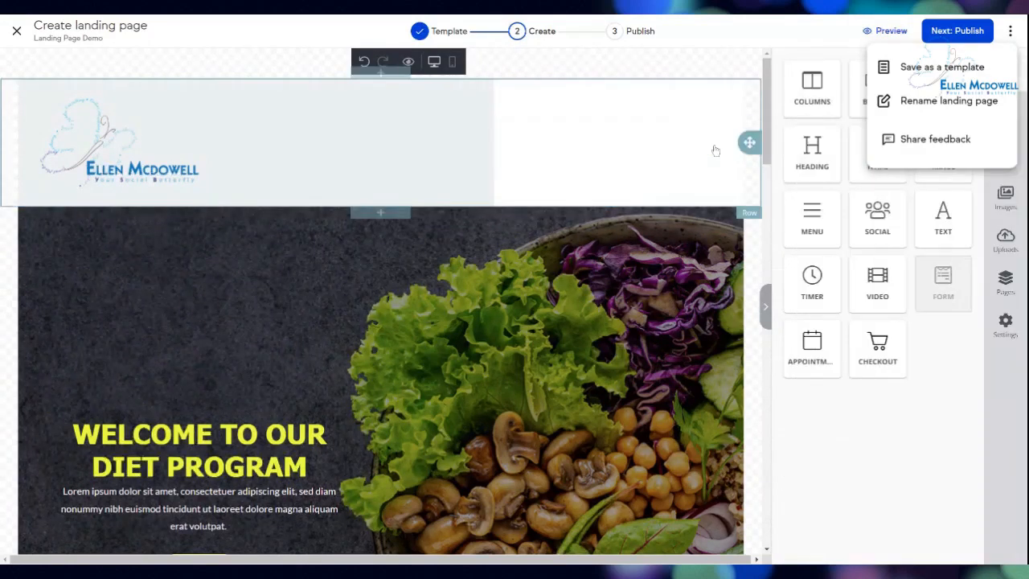
Select the header logo block and close the extra page options panel.
left_click(435, 143)
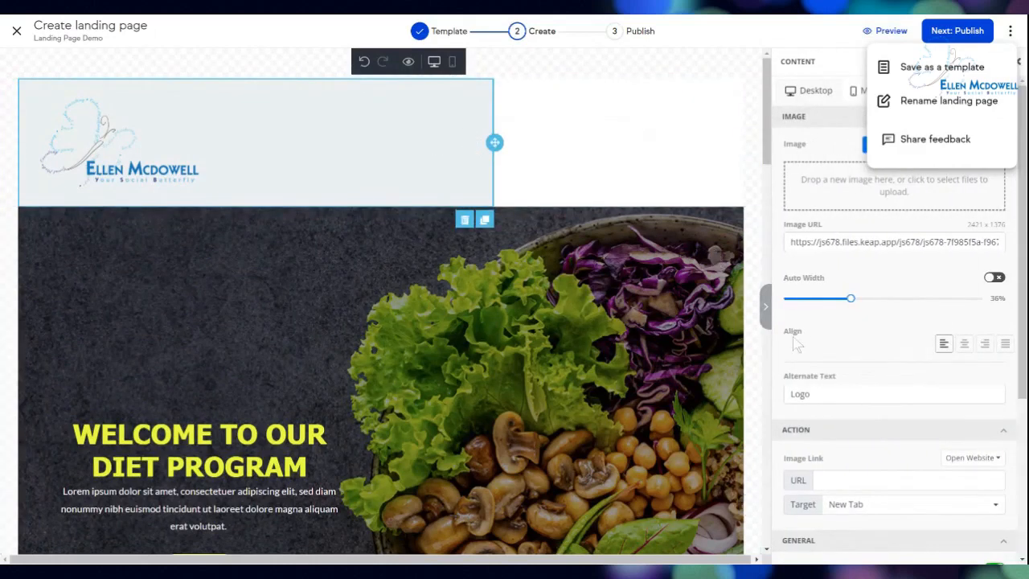
scroll(792, 338, "down", 3)
scroll(808, 322, "up", 3)
left_click(1010, 34)
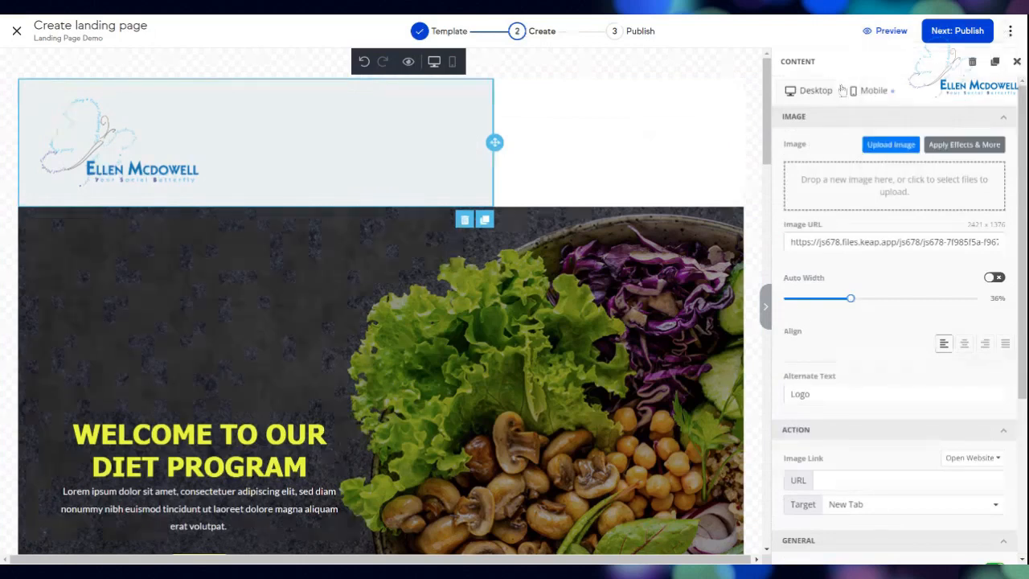
scroll(842, 90, "down", 3)
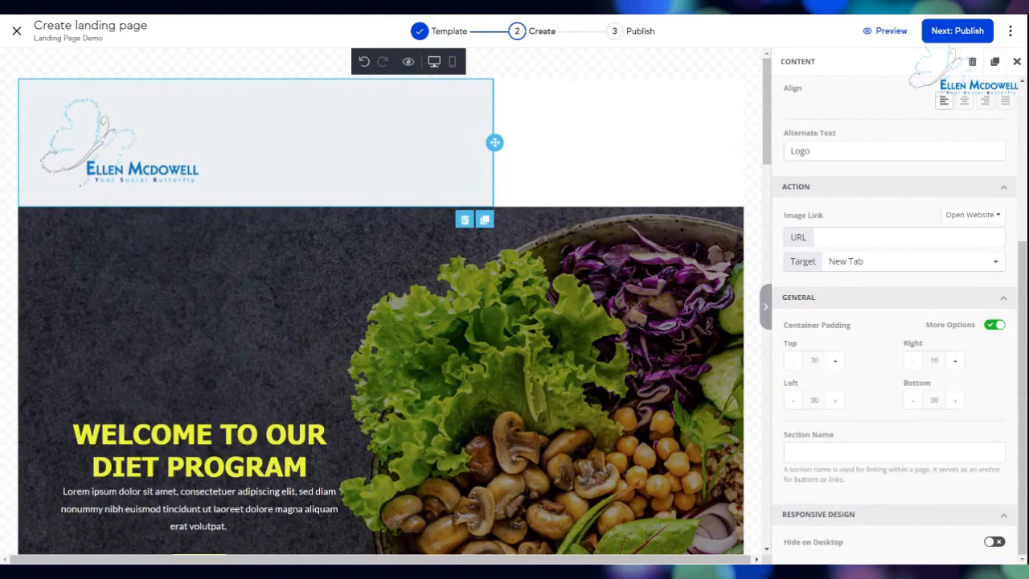
Append ' - ' followed by the owner's name to the logo's alternate text.
left_click(836, 151)
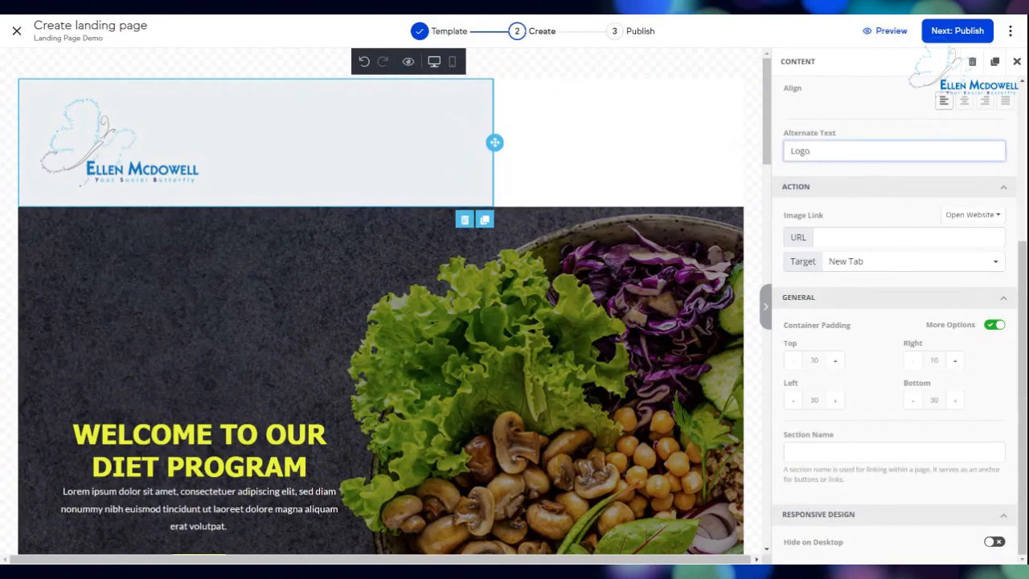
type("Dow")
key("BackSpace")
type("well")
scroll(1024, 292, "up", 2)
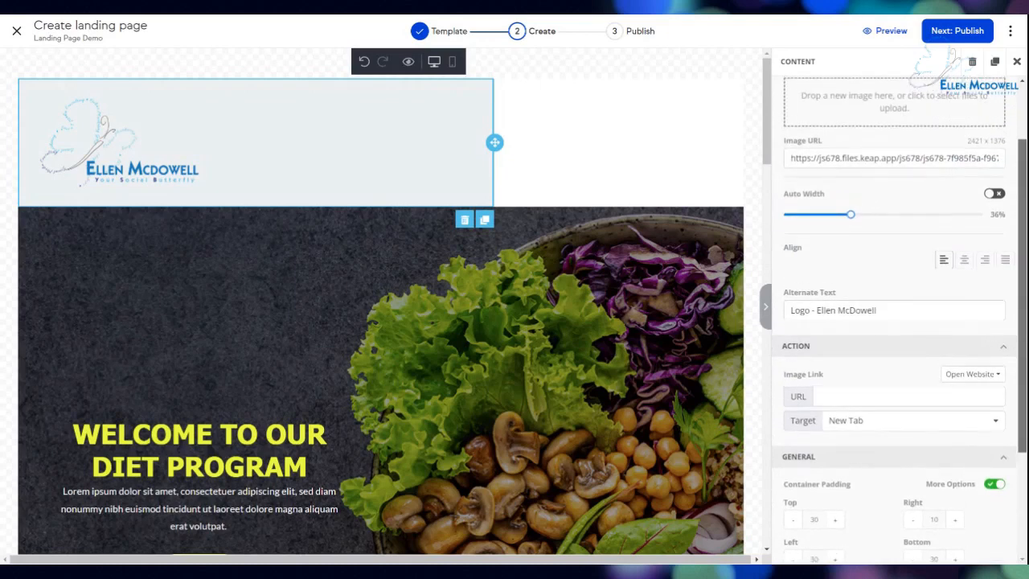
left_click(1017, 61)
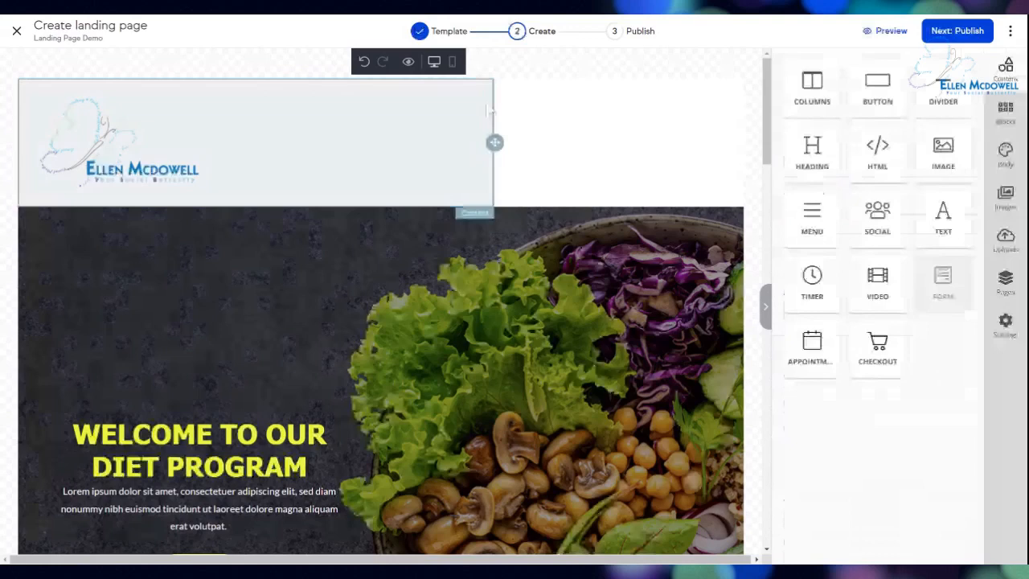
left_click(489, 110)
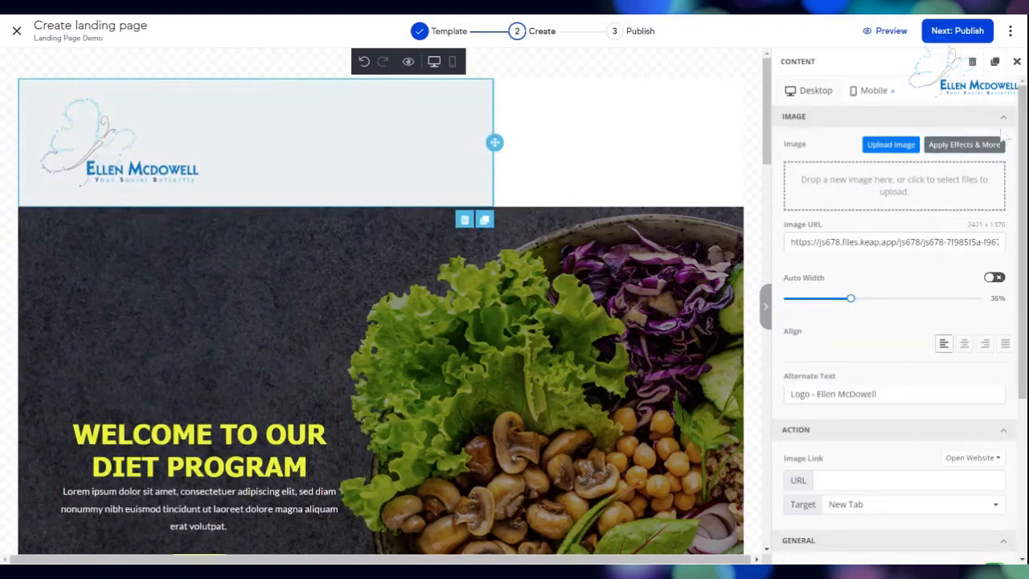
Set the header row's Column 1 background colour to white (FFFFFF).
left_click(754, 114)
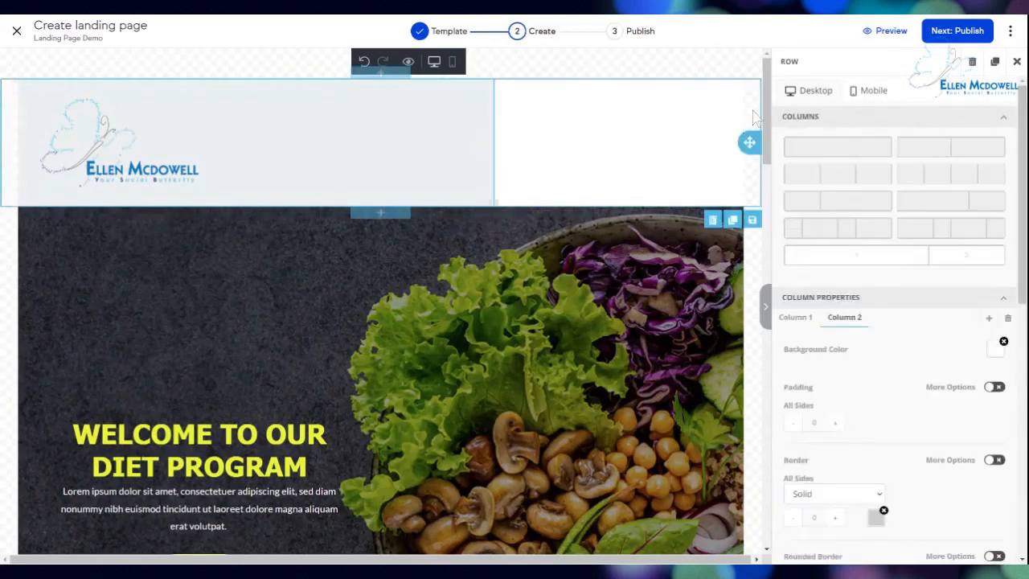
left_click(796, 321)
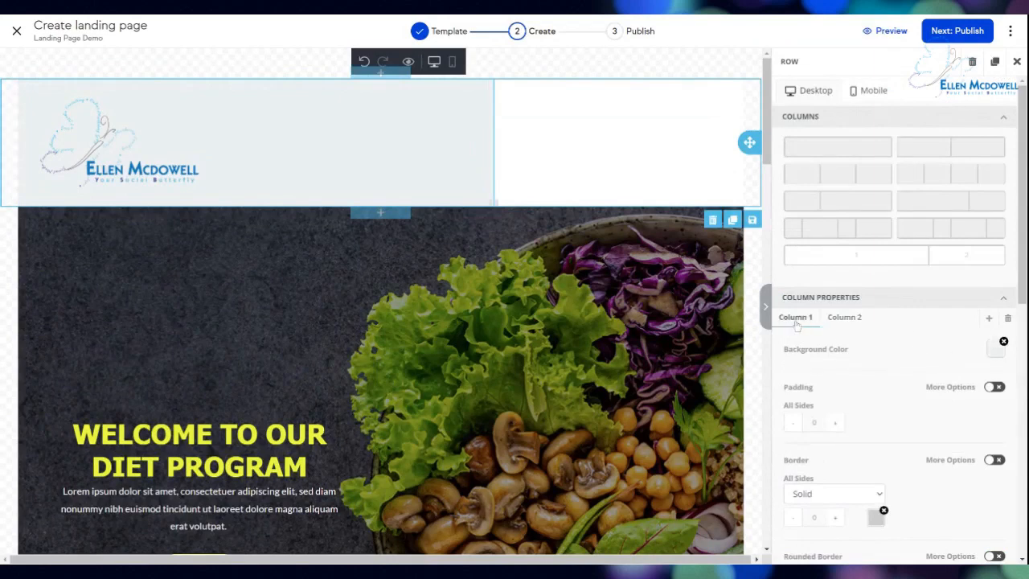
left_click(994, 351)
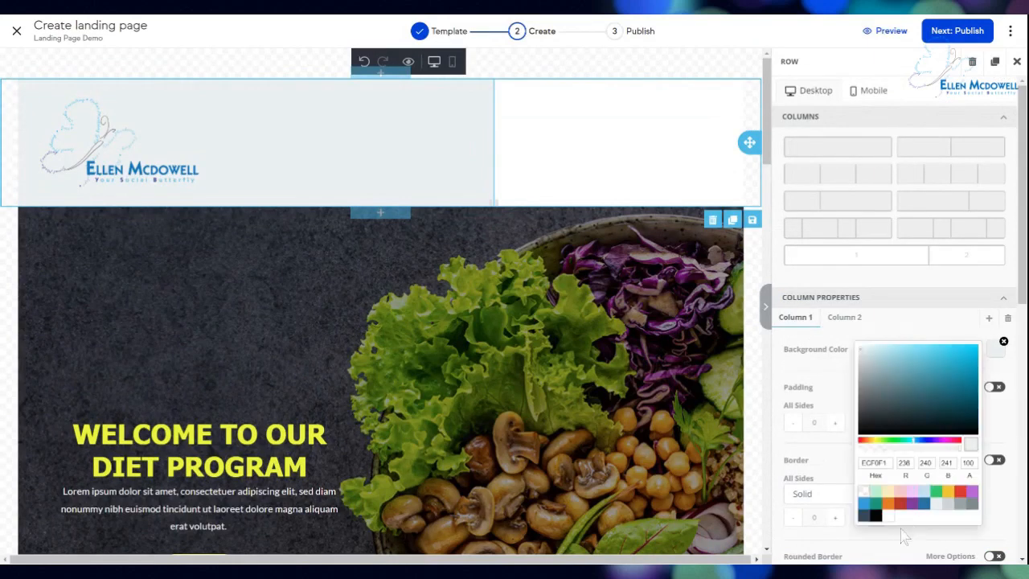
left_click(889, 519)
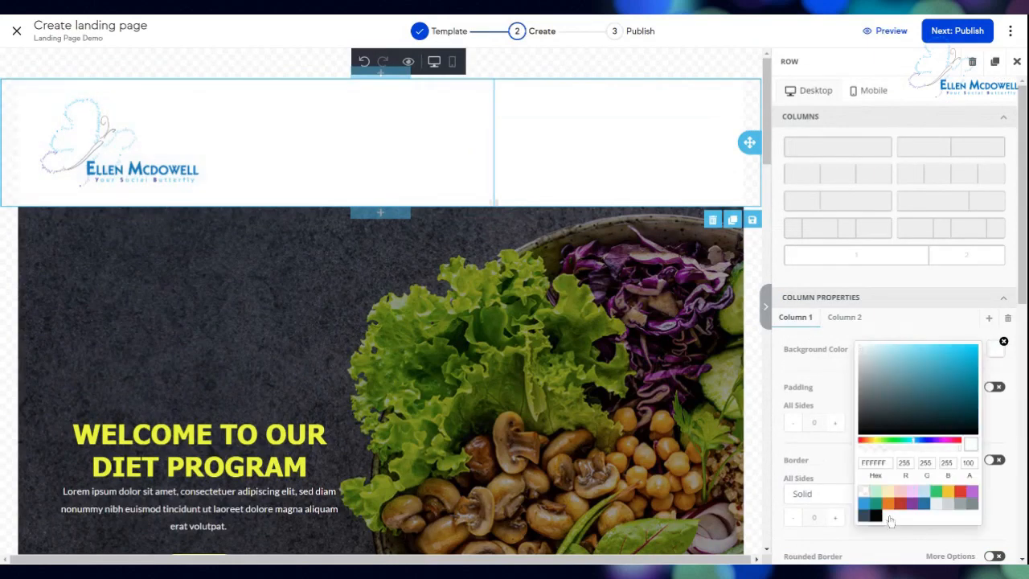
left_click(605, 185)
Select the hero row and bring up its Background Image settings.
scroll(501, 302, "down", 3)
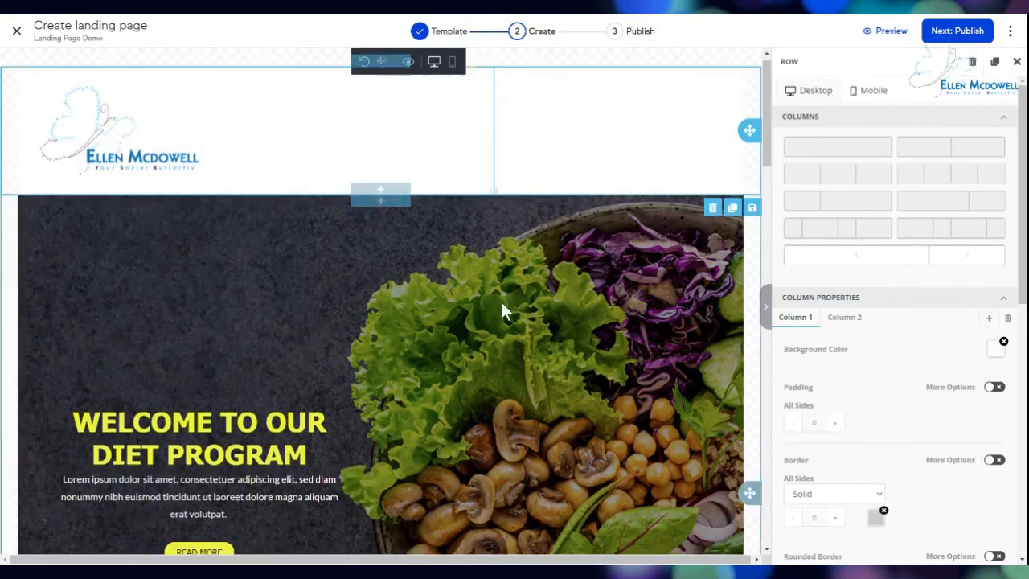
scroll(501, 301, "down", 1)
scroll(500, 300, "up", 3)
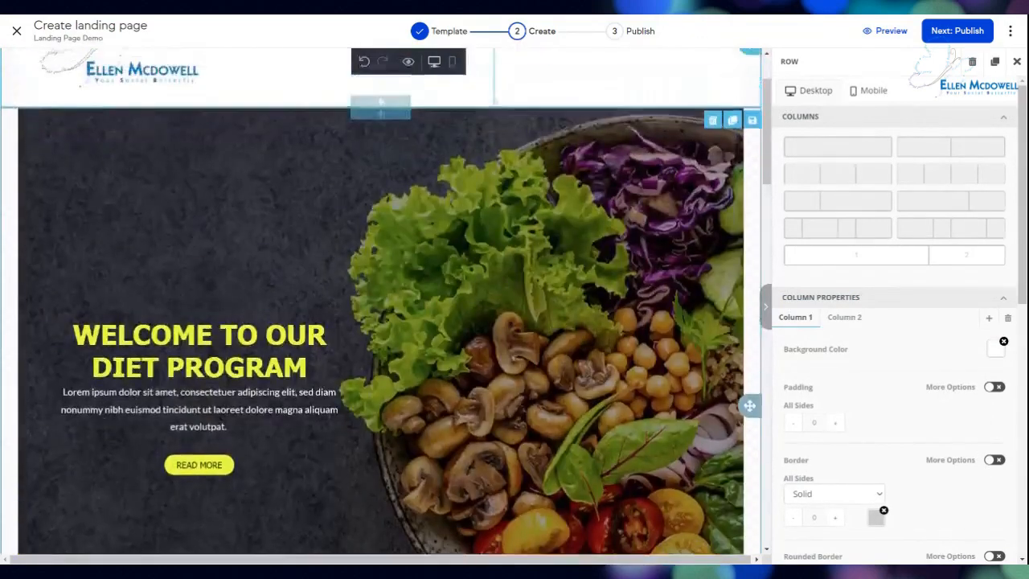
left_click(502, 312)
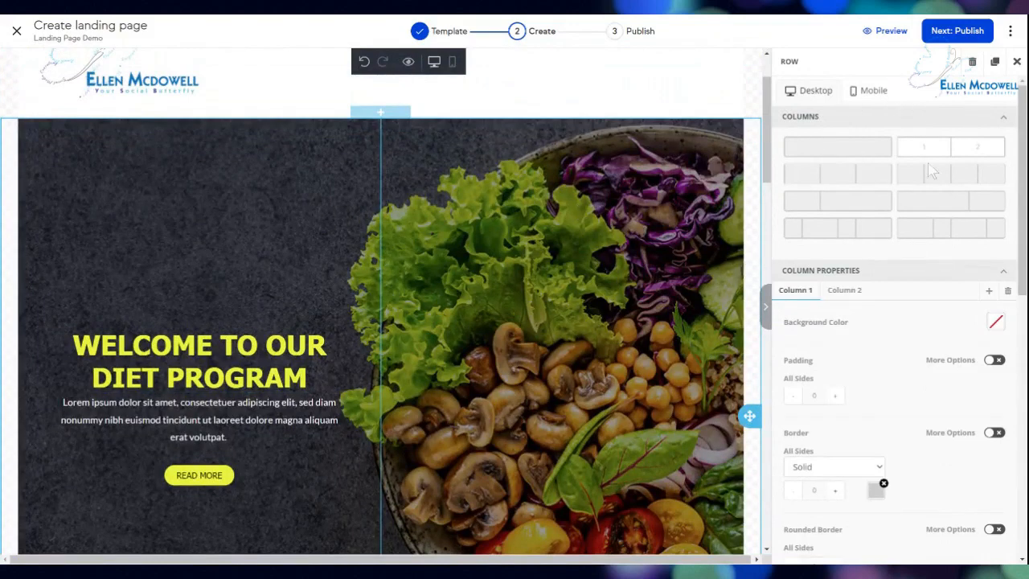
scroll(893, 342, "down", 3)
scroll(892, 342, "down", 5)
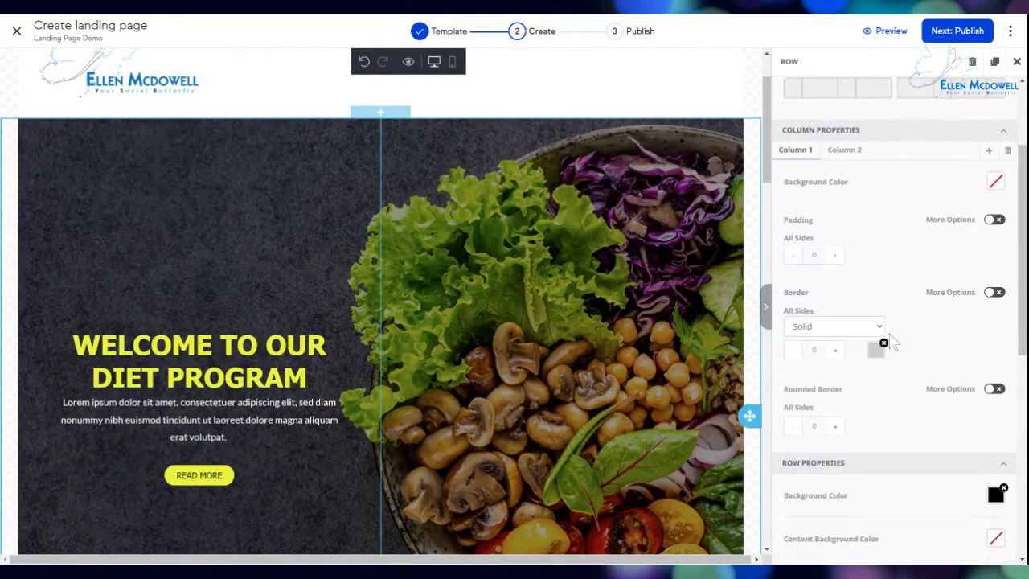
scroll(893, 342, "down", 7)
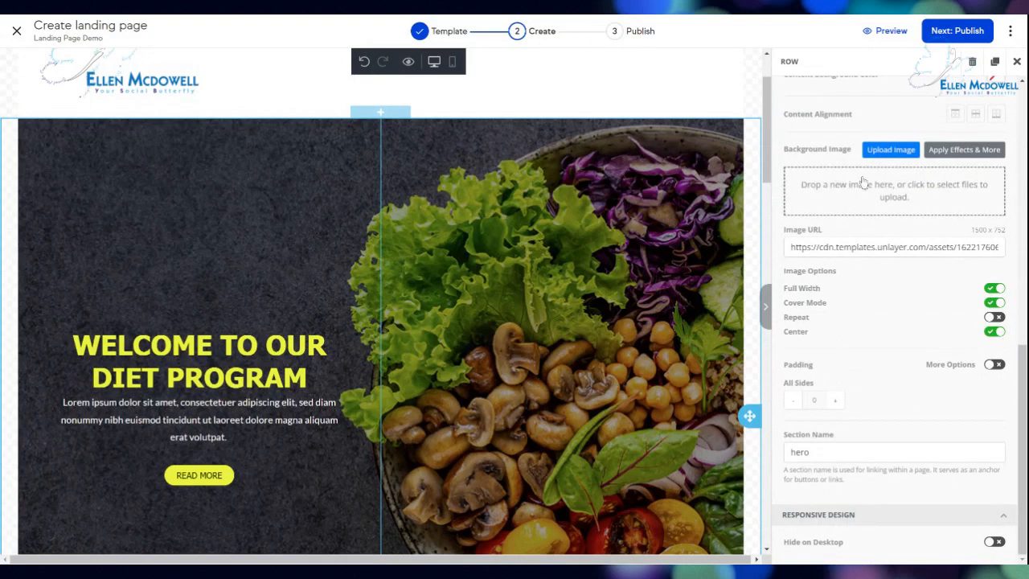
Upload the roundabout-under-blue-sky photo as the hero section's background image.
left_click(884, 152)
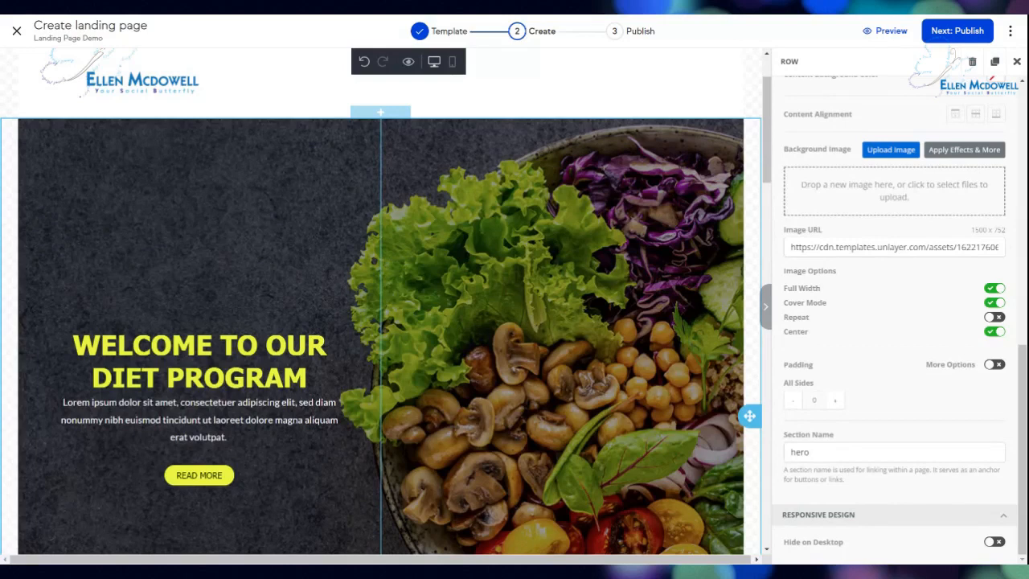
left_click(891, 151)
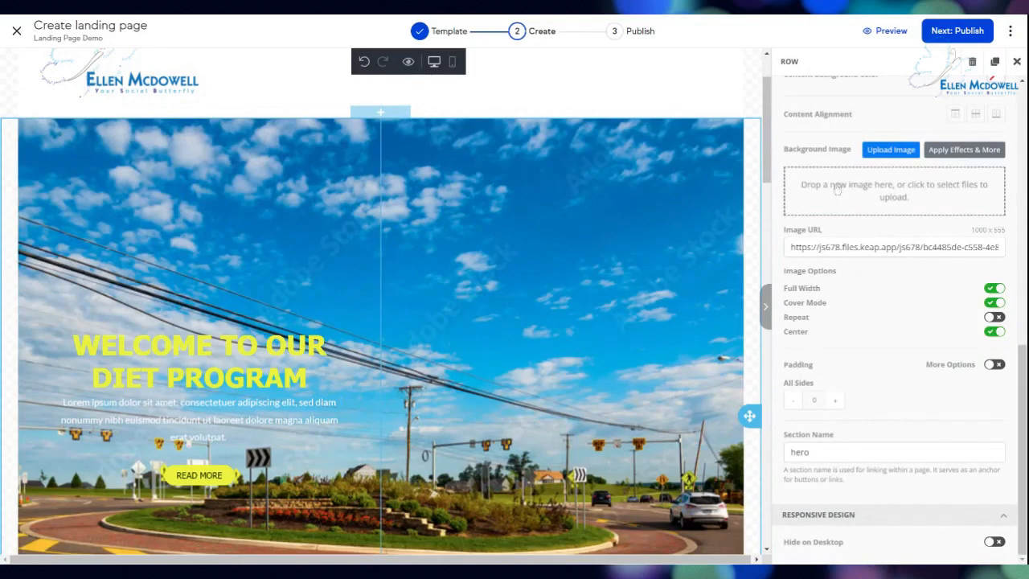
left_click(161, 361)
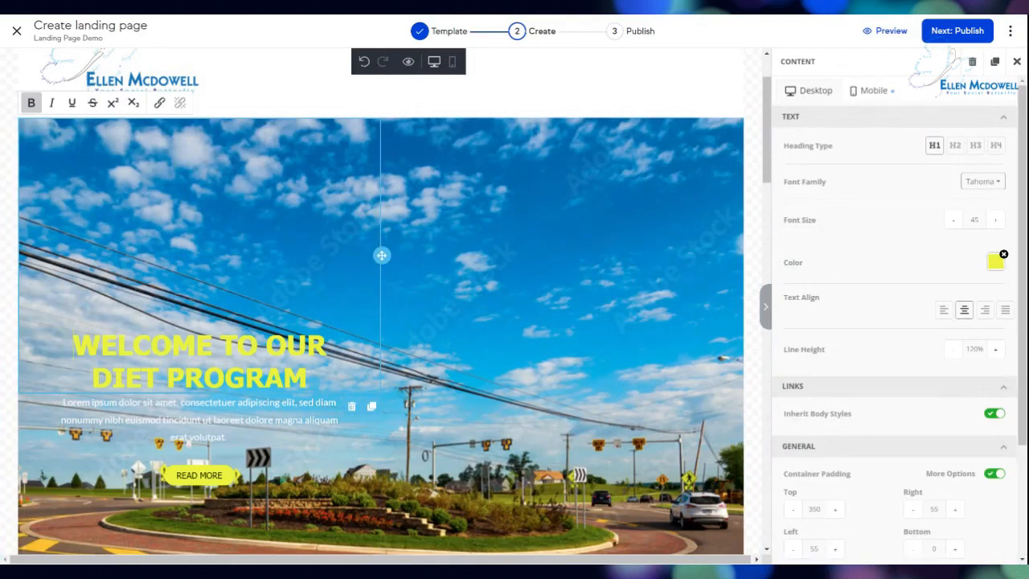
Replace the hero heading text with 'Quit Driving in Circles for Your Marketing!'.
left_click_drag(72, 346, 308, 378)
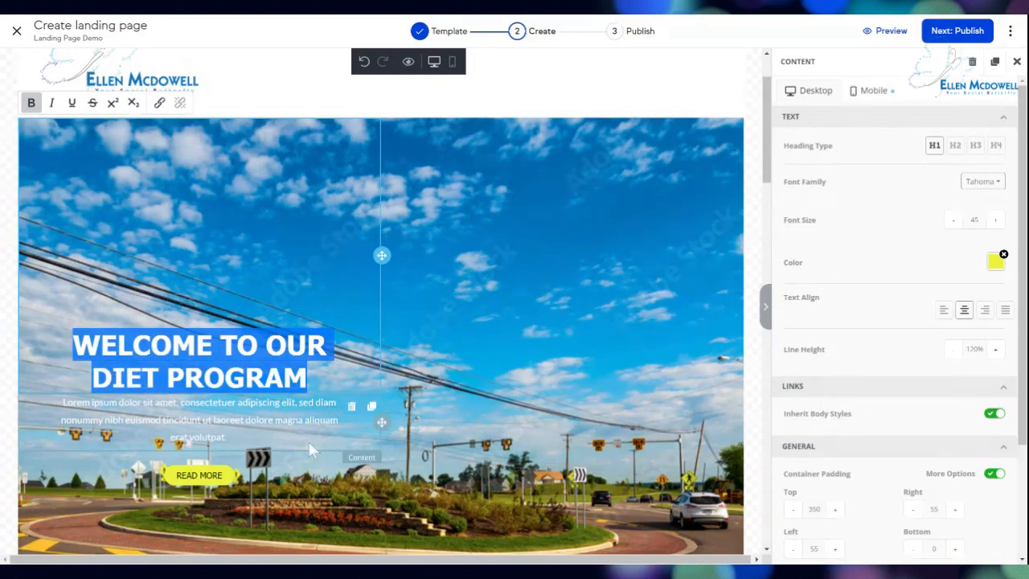
type("Quit")
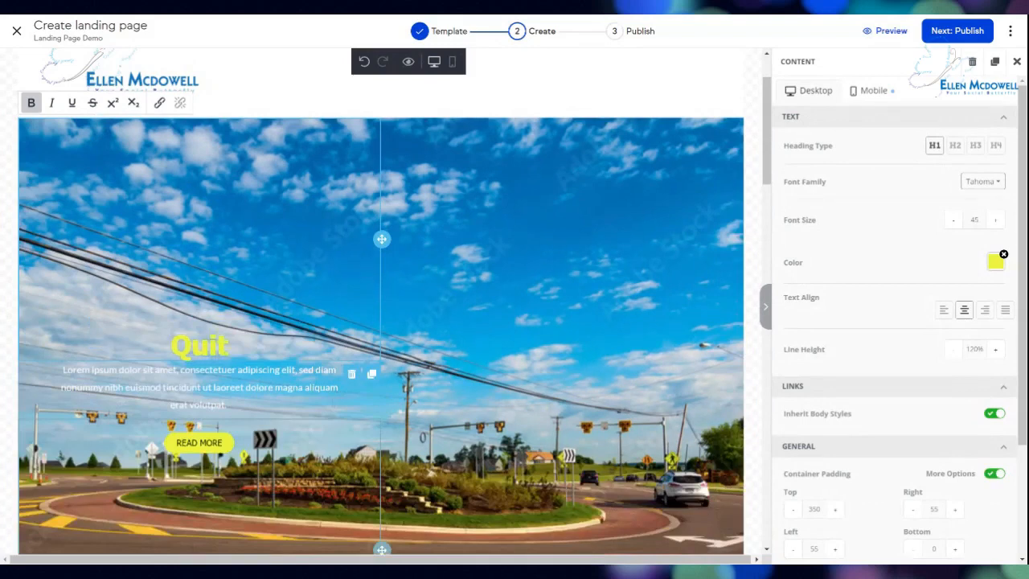
type(" Driving in Circles for YOur")
key("BackSpace")
key("BackSpace")
key("BackSpace")
key("BackSpace")
key("BackSpace")
type("Your")
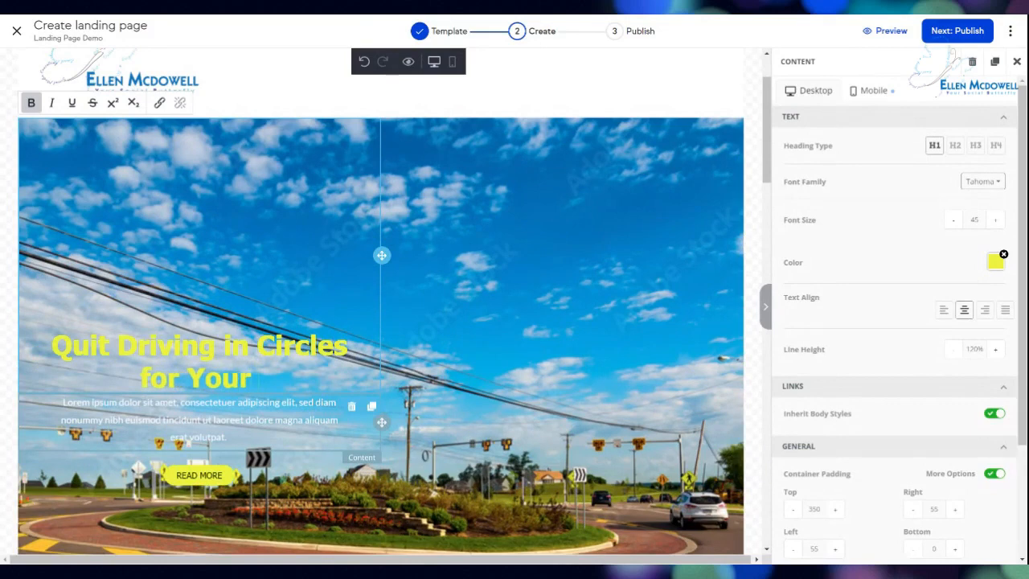
type(" Marketing")
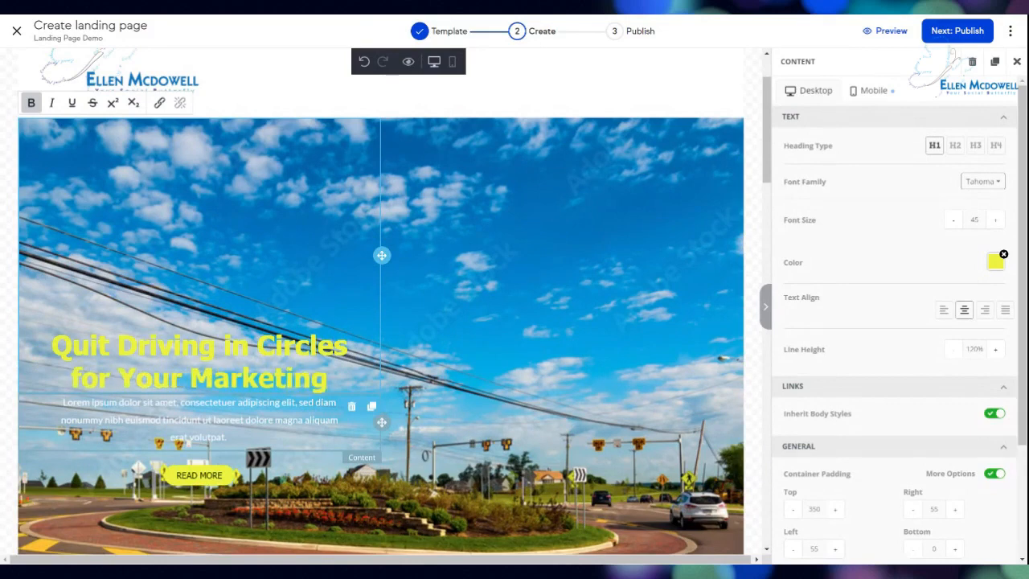
type("!")
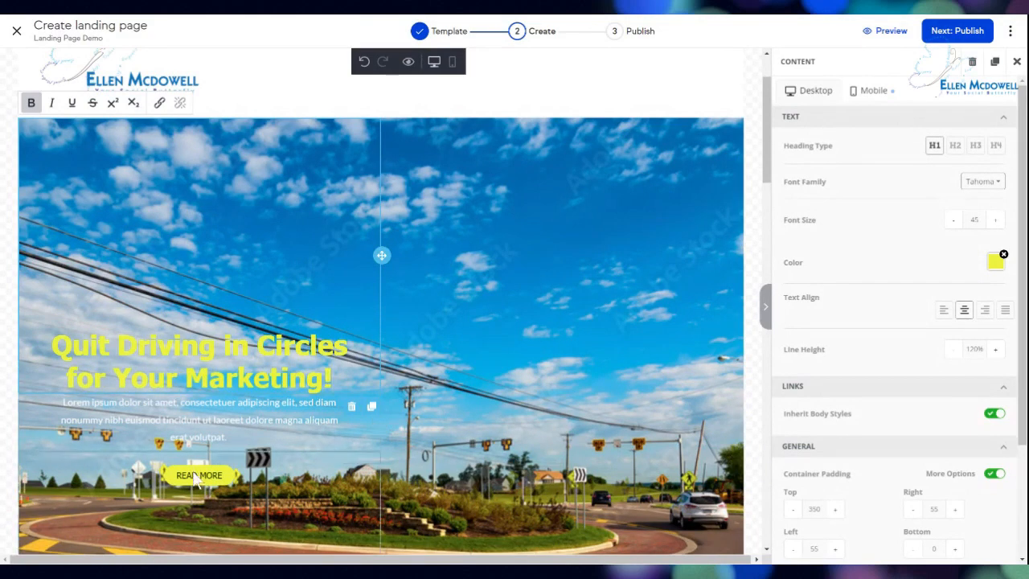
left_click(195, 478)
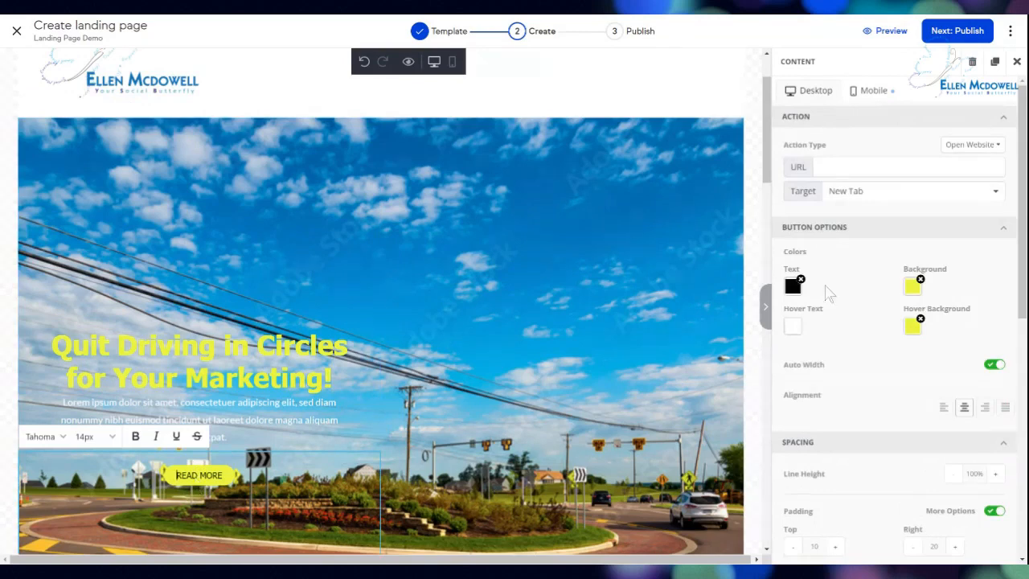
Link the READ MORE button to the 60-minute Zoom basic consult booking page.
left_click(960, 146)
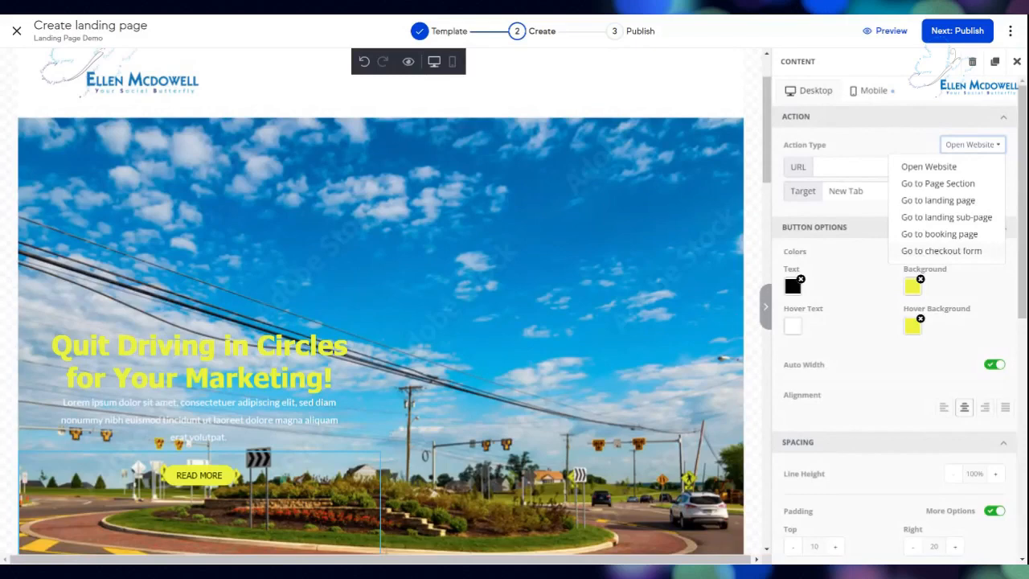
left_click(928, 235)
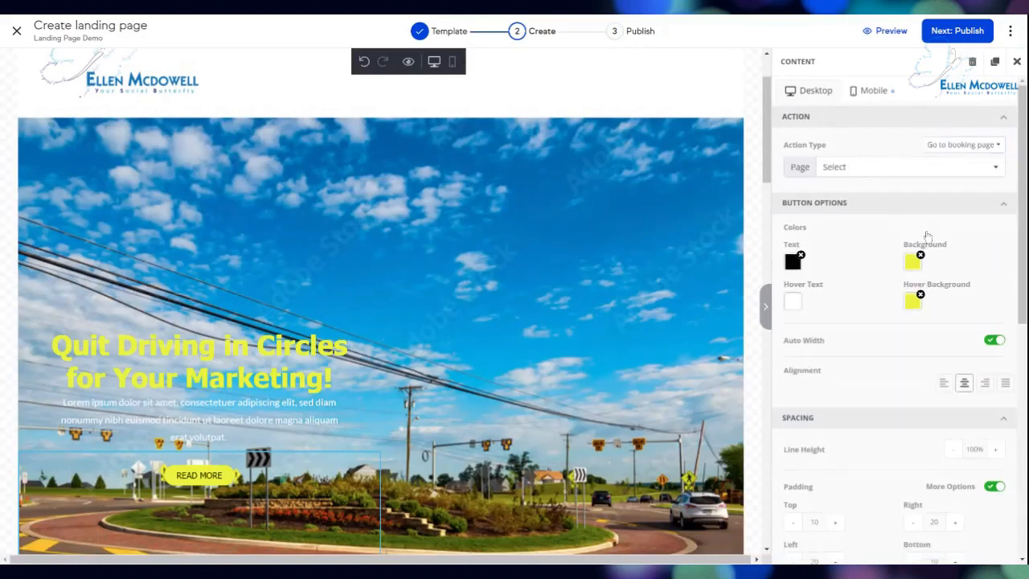
left_click(890, 169)
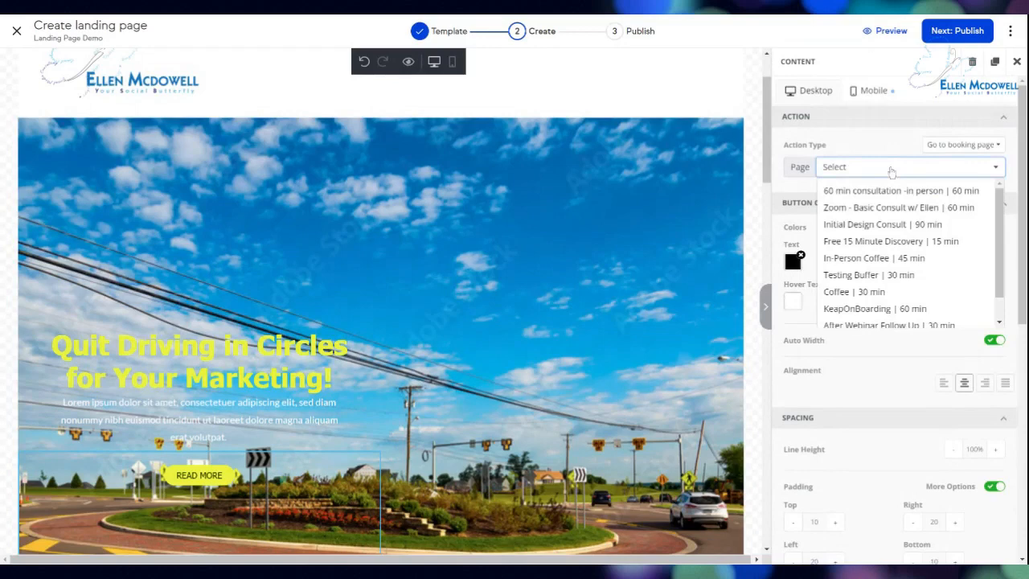
left_click(869, 210)
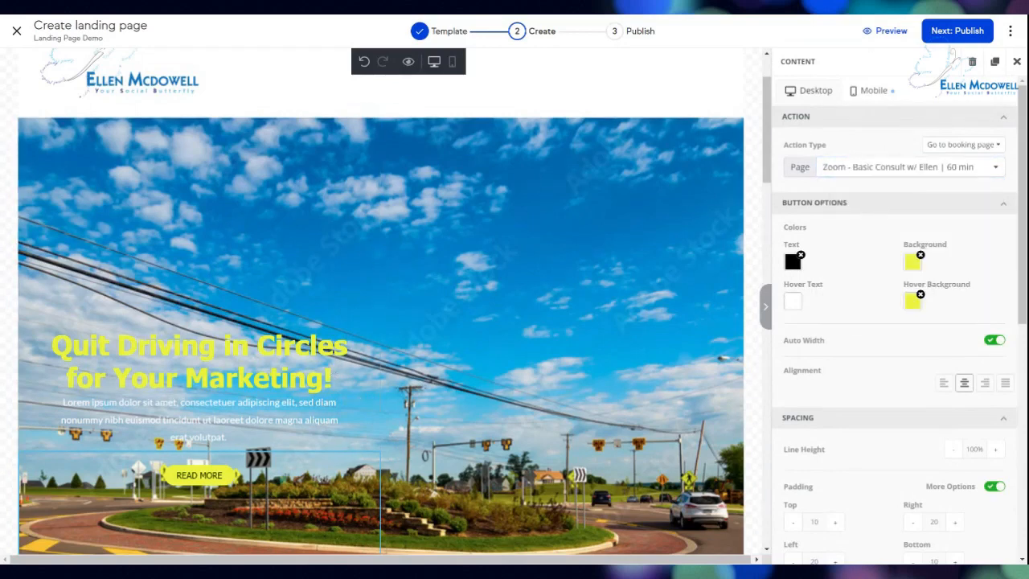
left_click(191, 475)
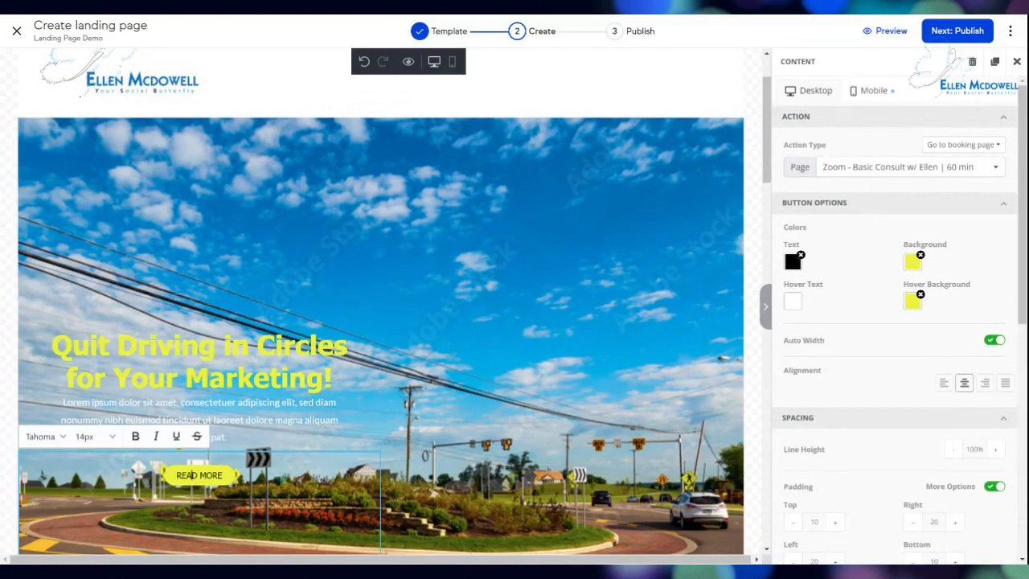
Change the hero button label to 'Book Now' in bold 20px text.
left_click_drag(175, 475, 222, 475)
type("Book Now")
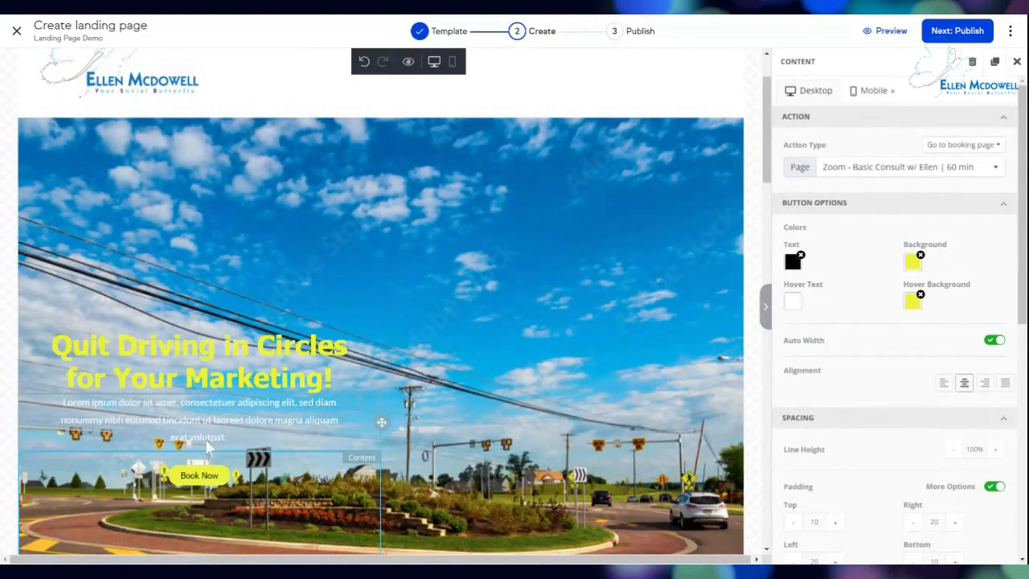
left_click(202, 475)
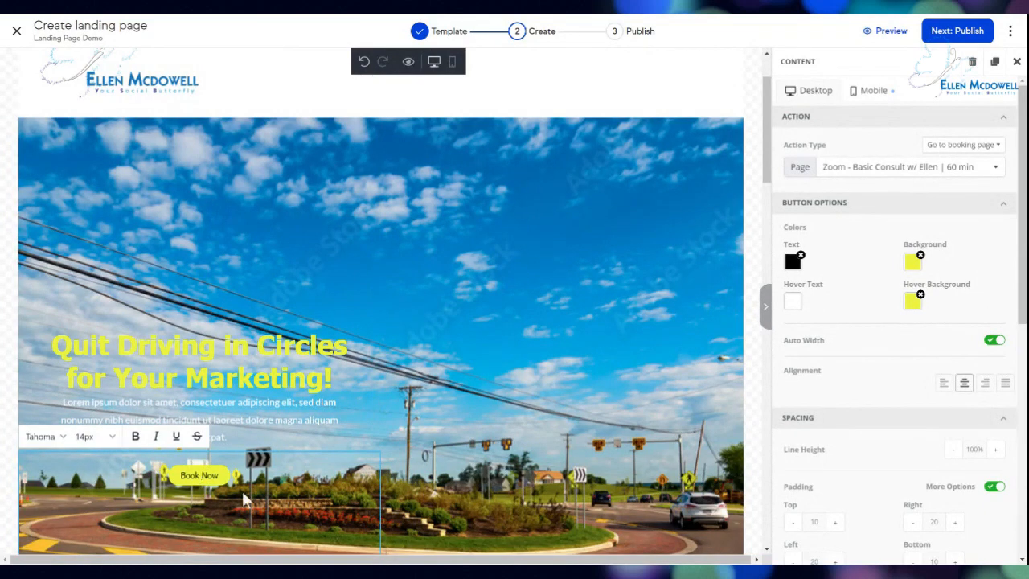
key("ctrl+a")
left_click(112, 436)
left_click(113, 438)
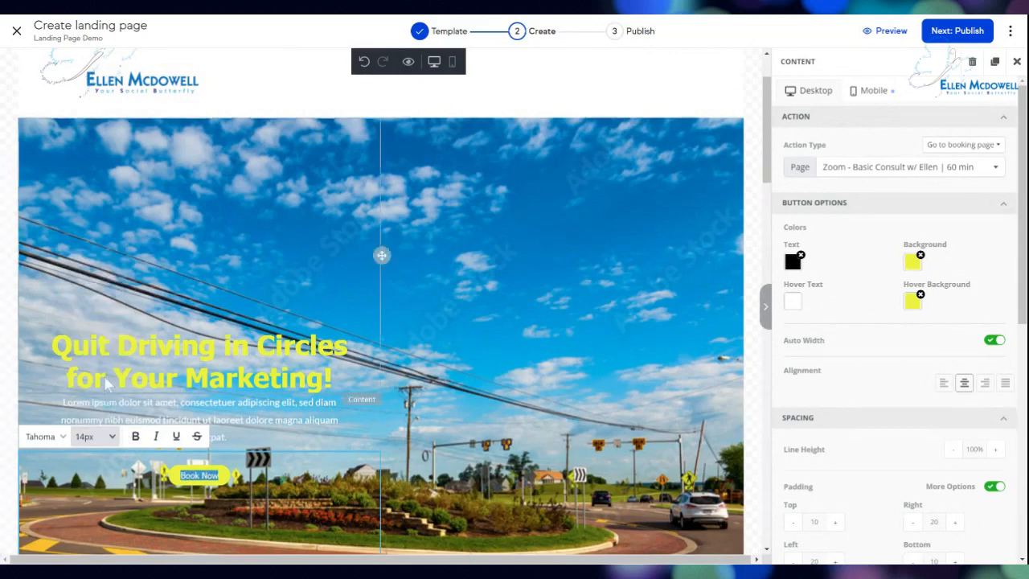
left_click(113, 438)
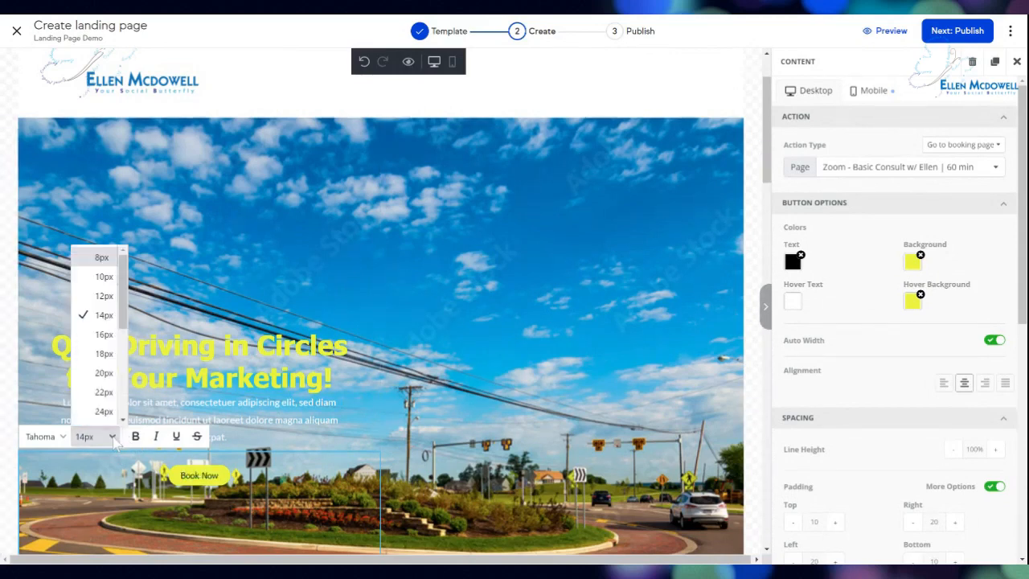
left_click(106, 380)
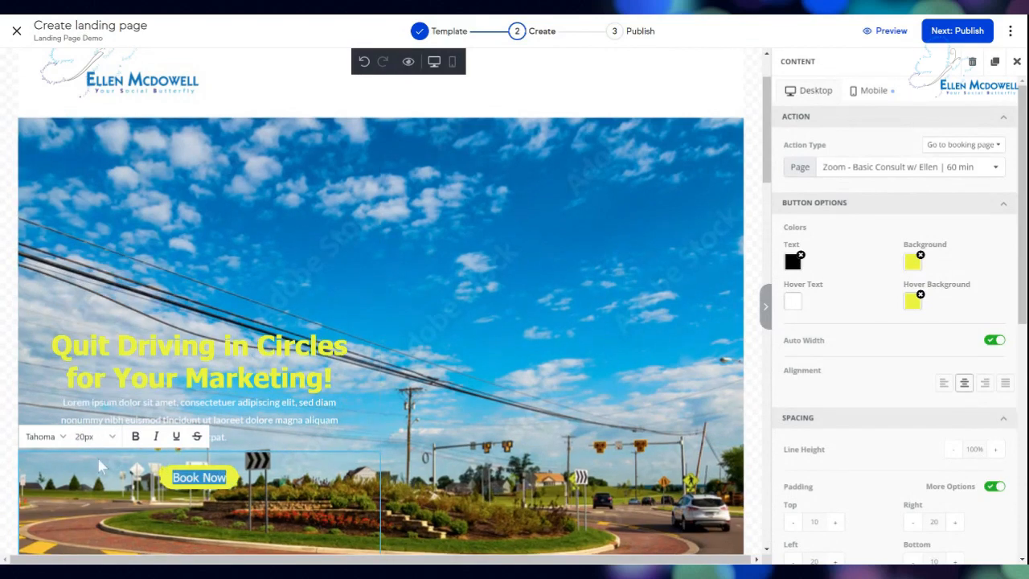
left_click(135, 437)
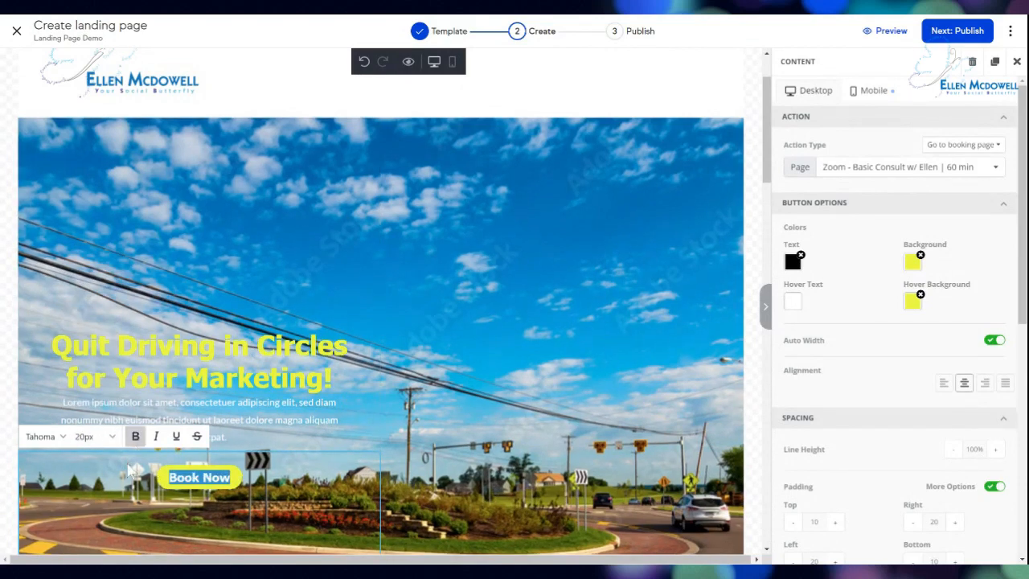
left_click(131, 470)
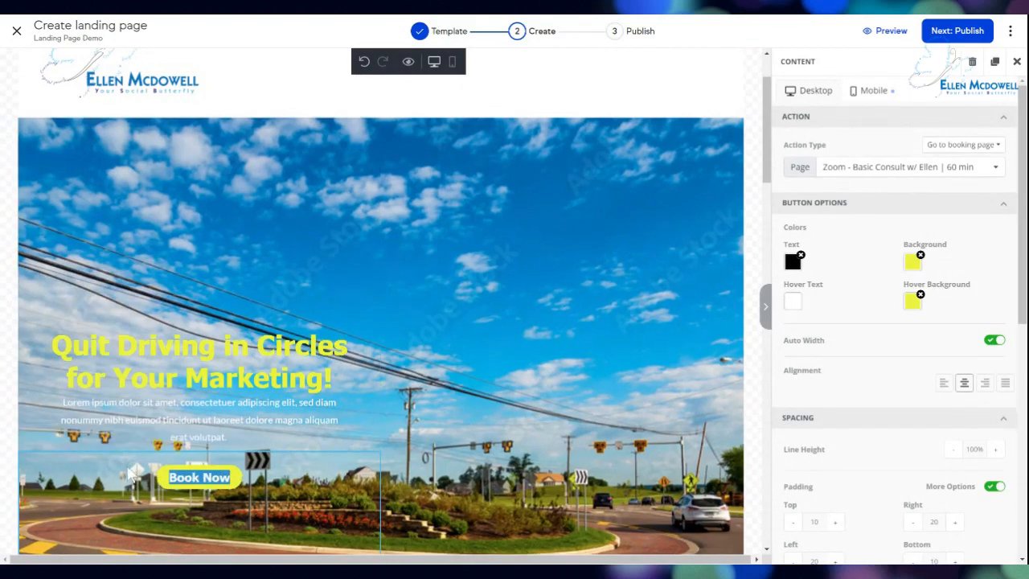
left_click(659, 353)
Scroll down to the order form and start editing its 'ORDER NOW AND GET 30% OFF' heading.
scroll(660, 352, "down", 3)
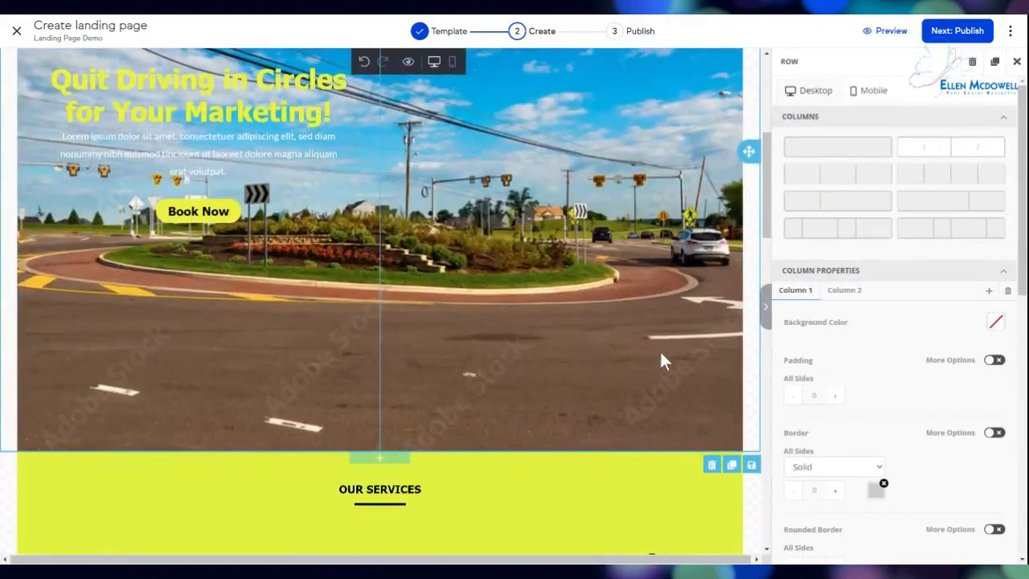
scroll(660, 352, "up", 5)
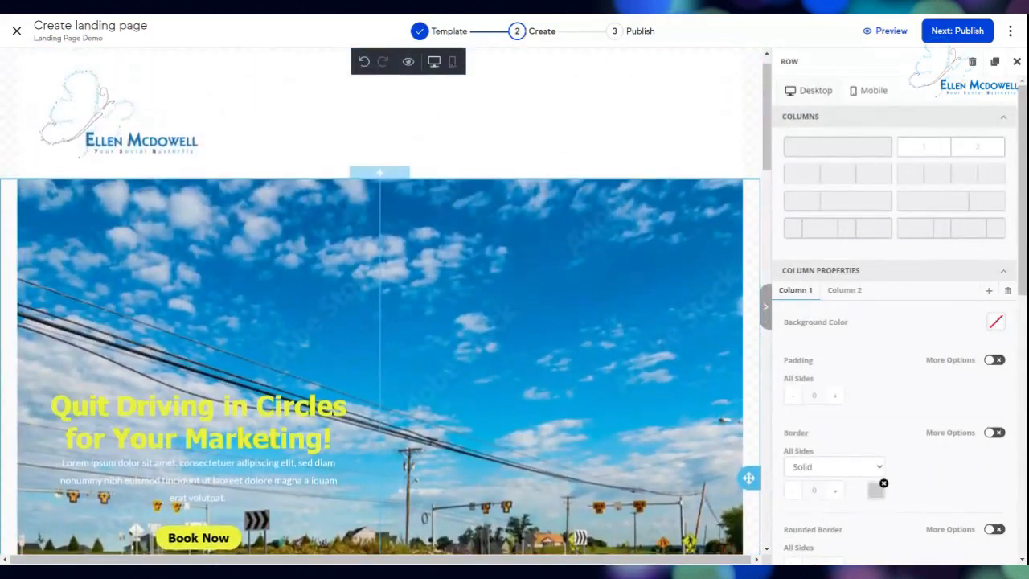
scroll(386, 302, "down", 5)
scroll(386, 302, "down", 1)
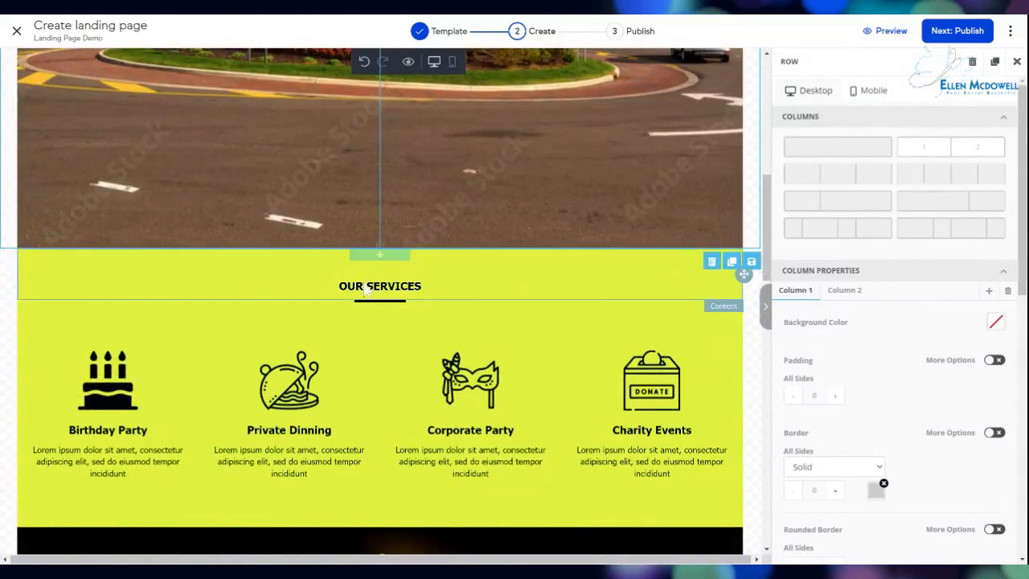
left_click(93, 394)
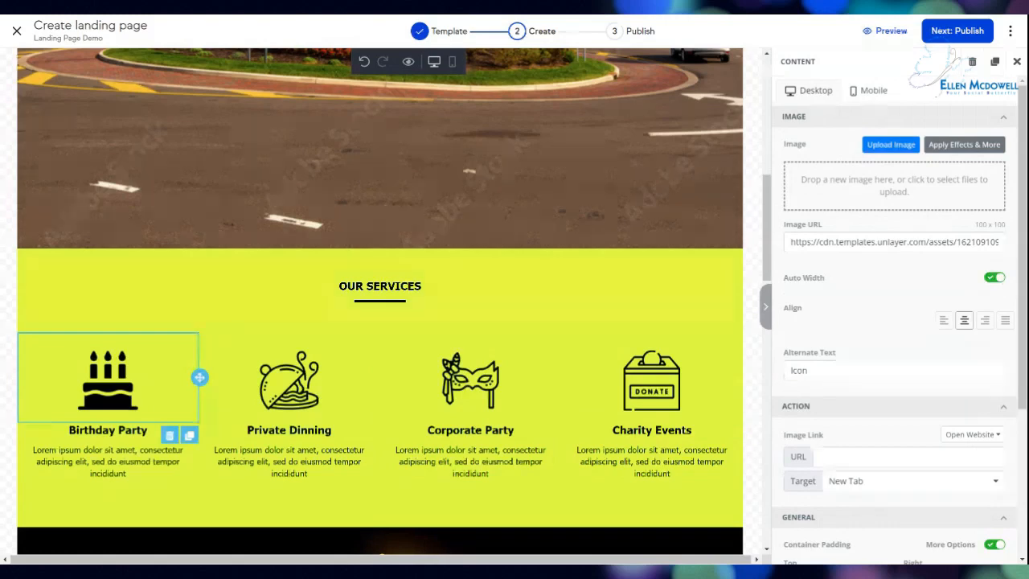
scroll(359, 444, "down", 5)
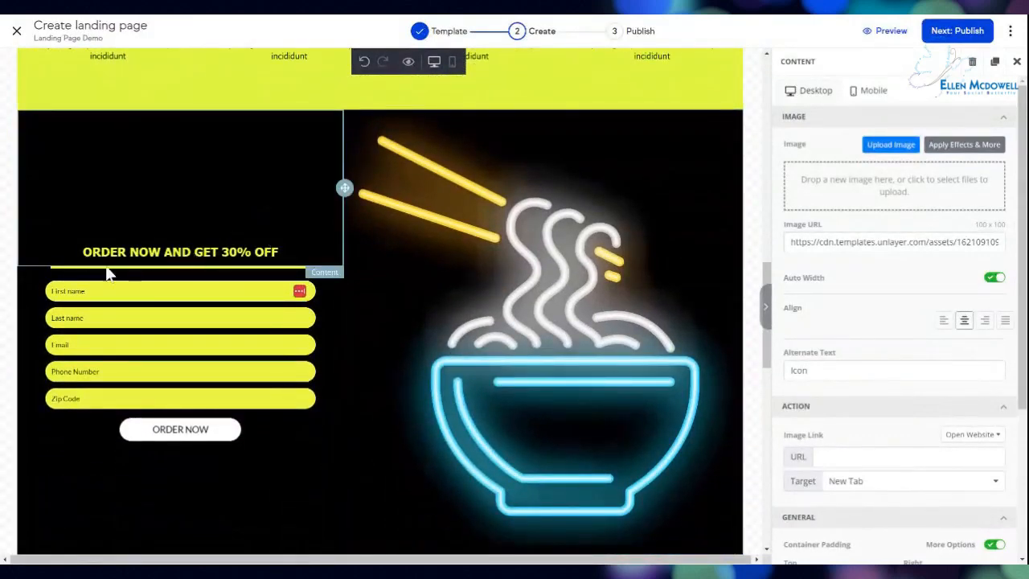
left_click(192, 394)
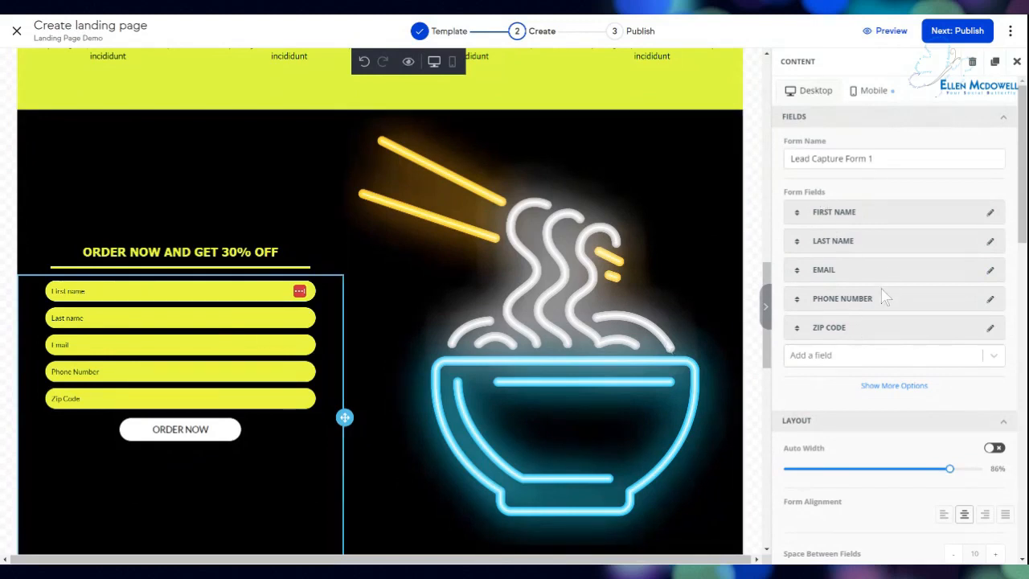
left_click(139, 258)
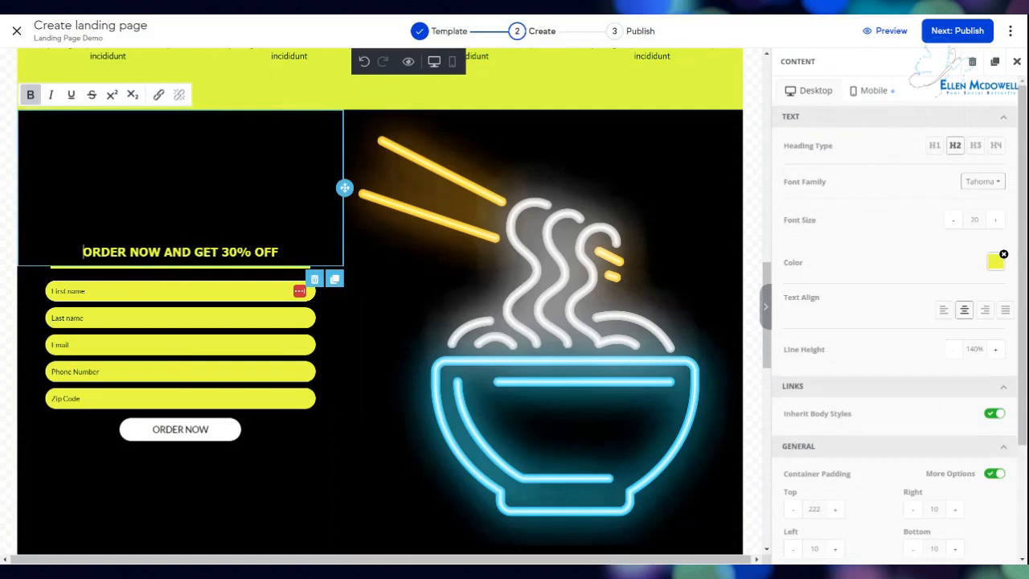
Replace the heading text with 'Download our Wheel of Success Worksheet'.
left_click_drag(279, 251, 72, 235)
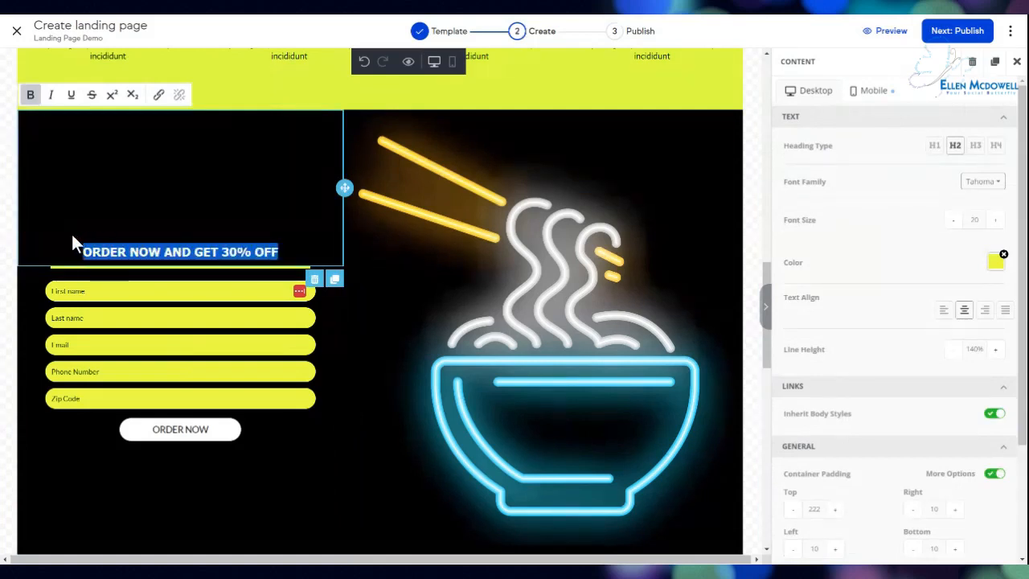
type("Down")
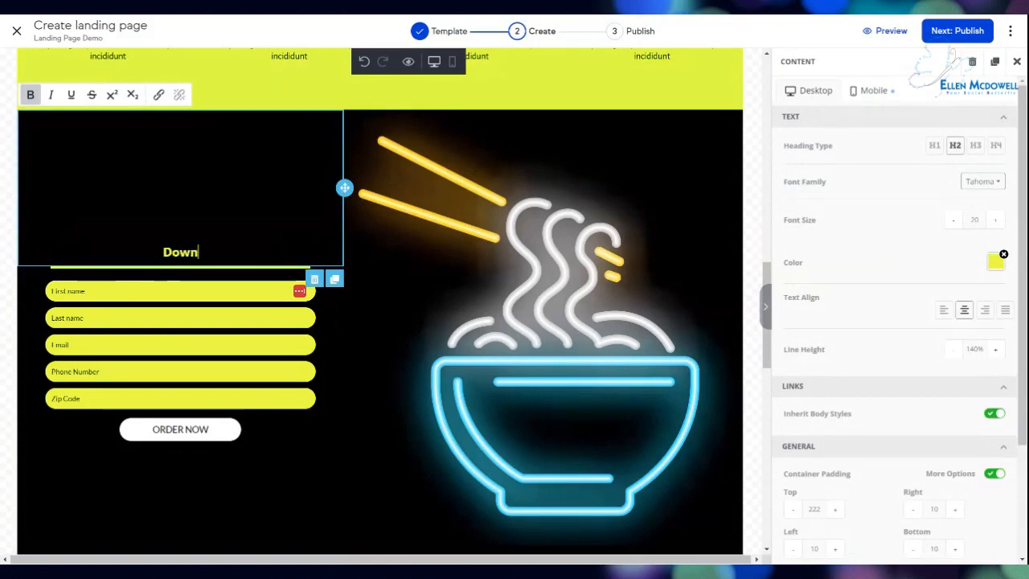
type("load our We")
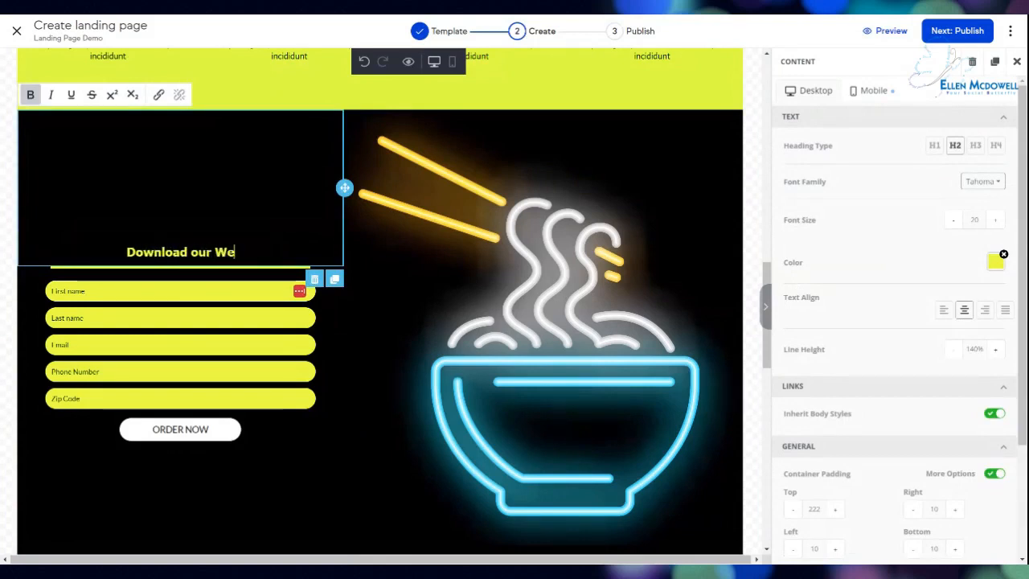
key("BackSpace")
type("heel of S")
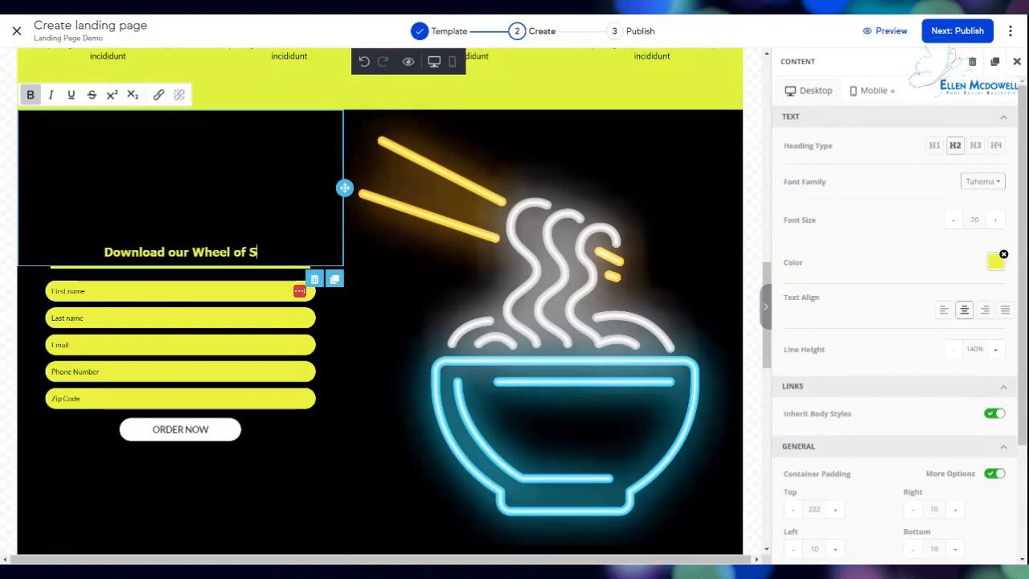
type("uccess ")
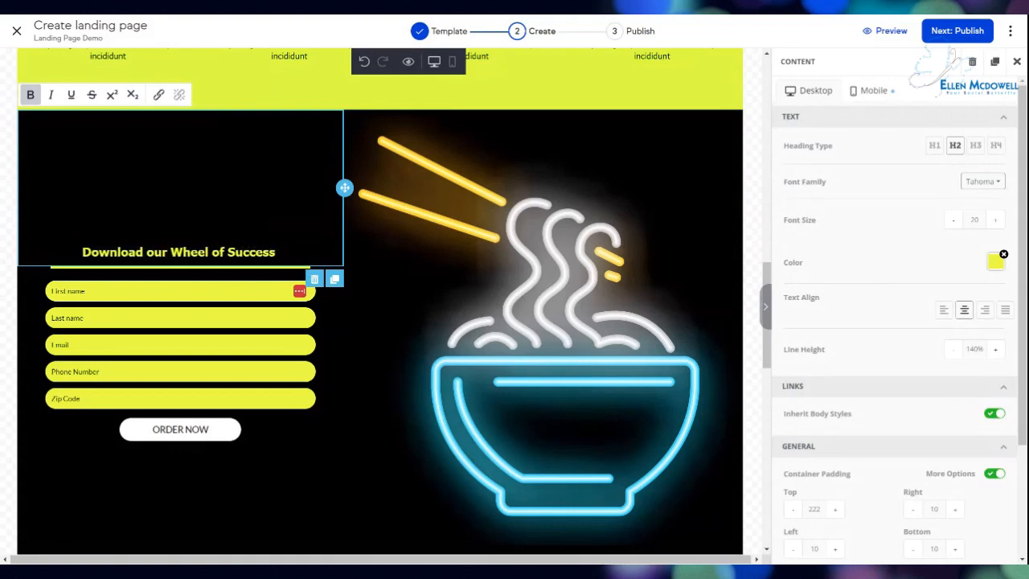
type("Worksheet")
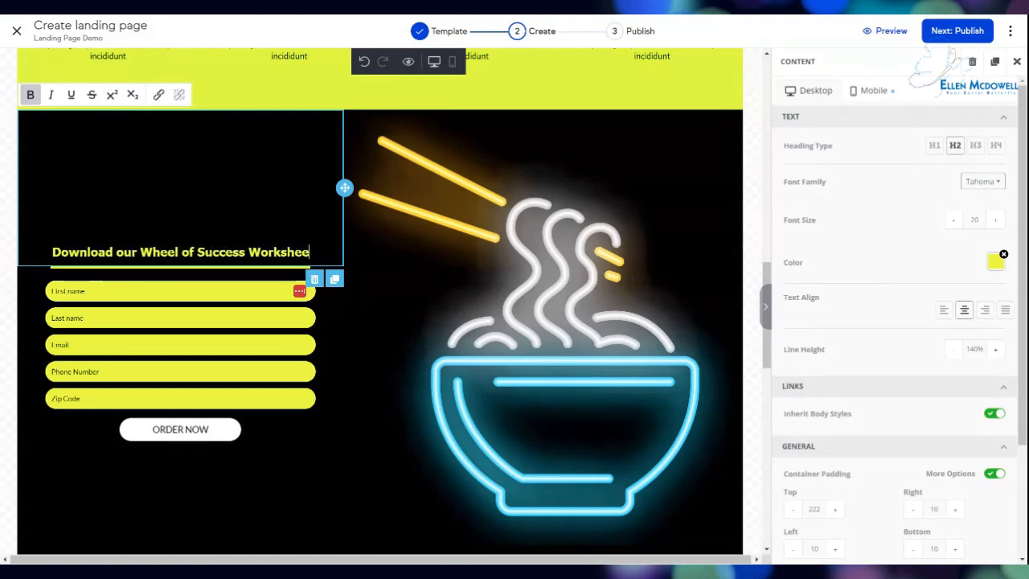
key("Return")
Add a second heading line reading 'See if your marketing goes the full circle'.
type("See you")
key("BackSpace")
key("BackSpace")
key("BackSpace")
type("if your marketing is")
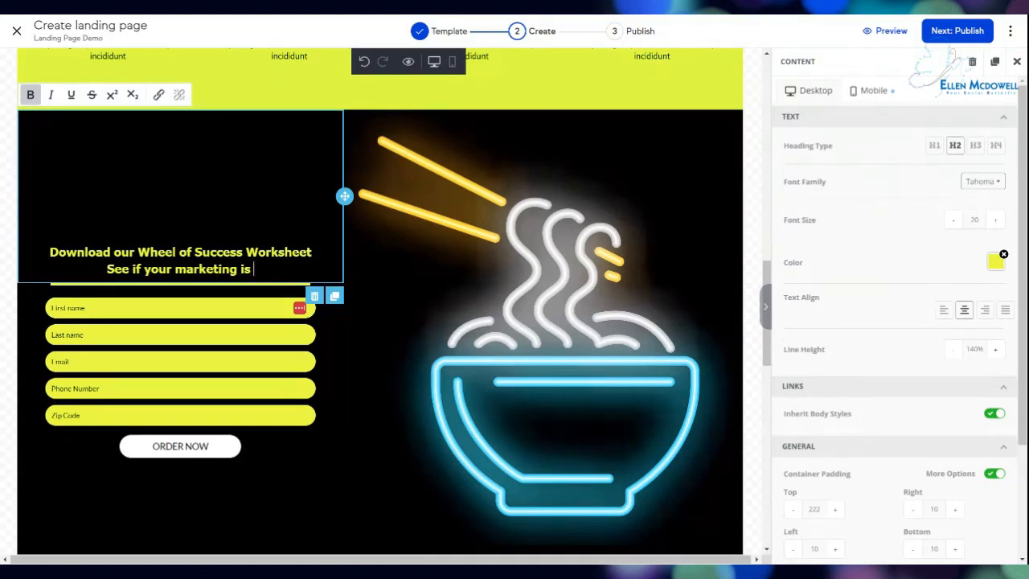
type("fu")
key("BackSpace")
key("BackSpace")
type("the full")
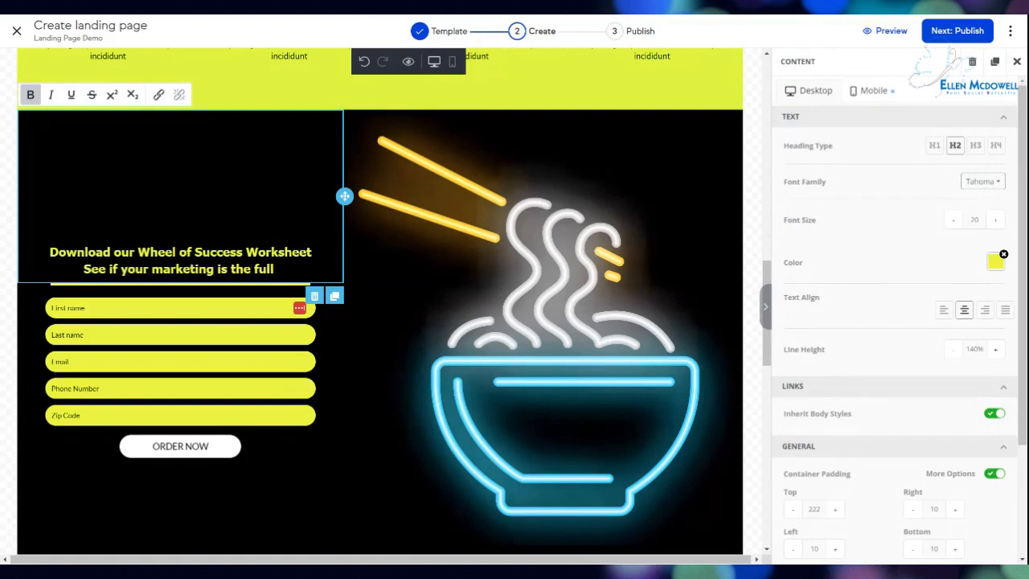
key("BackSpace")
key("BackSpace")
key("BackSpace")
key("BackSpace")
key("BackSpace")
key("BackSpace")
key("BackSpace")
key("BackSpace")
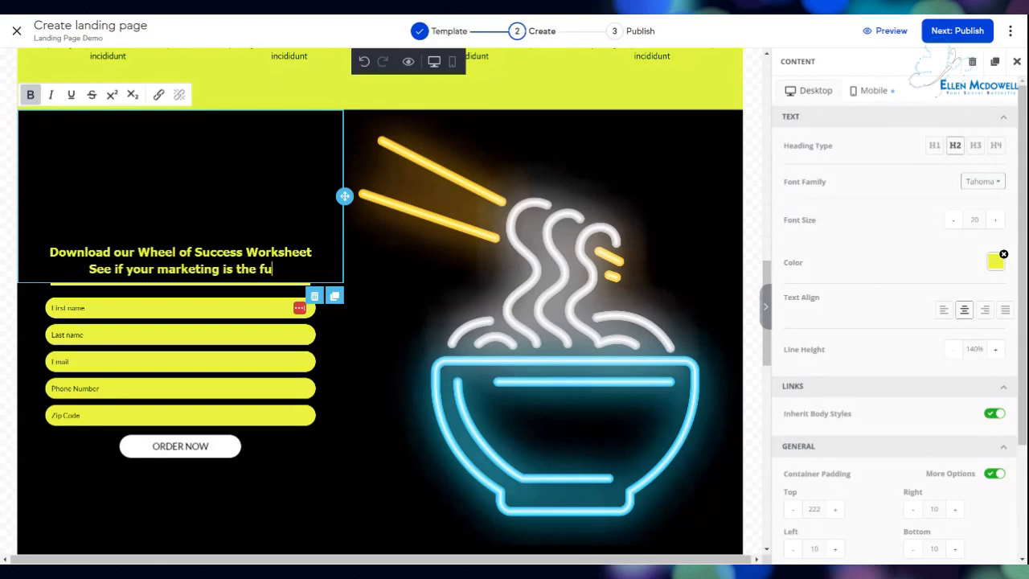
key("BackSpace")
key("BackSpace")
key("BackSpace")
key("BackSpace")
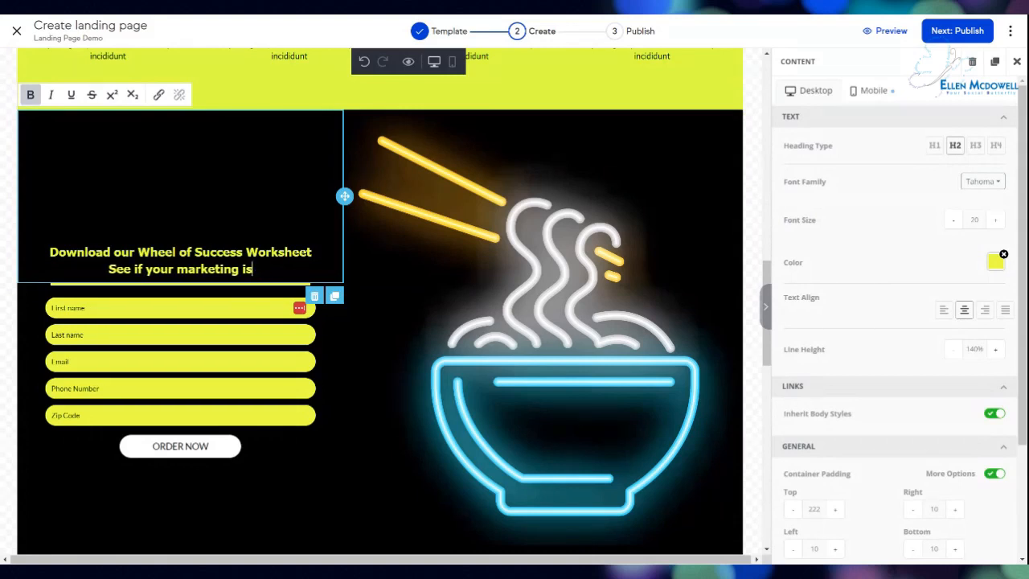
type("goes the full circle")
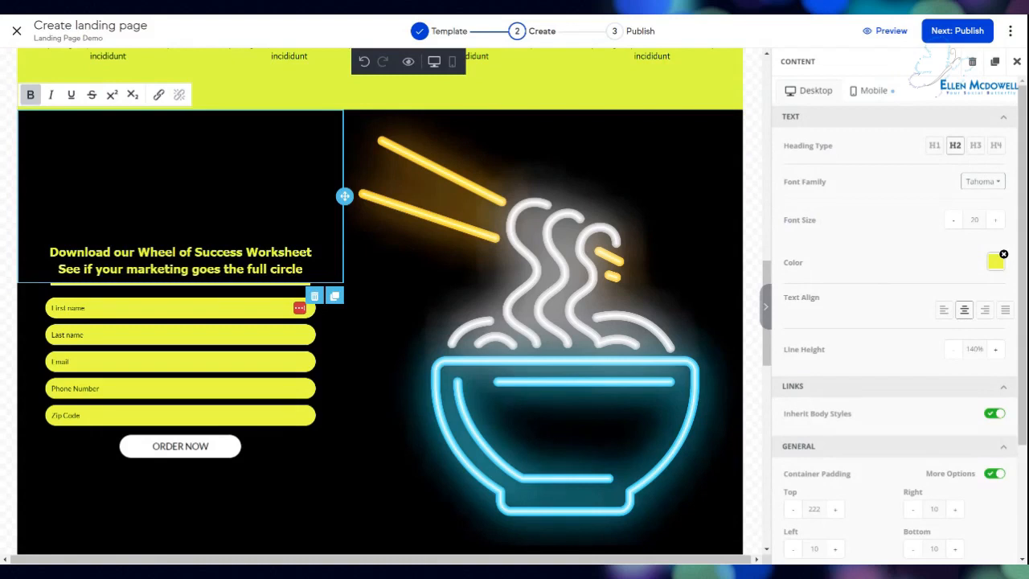
Replace the neon noodle-bowl picture beside the order form with the uploaded bicycle-wheel graphic.
left_click(450, 287)
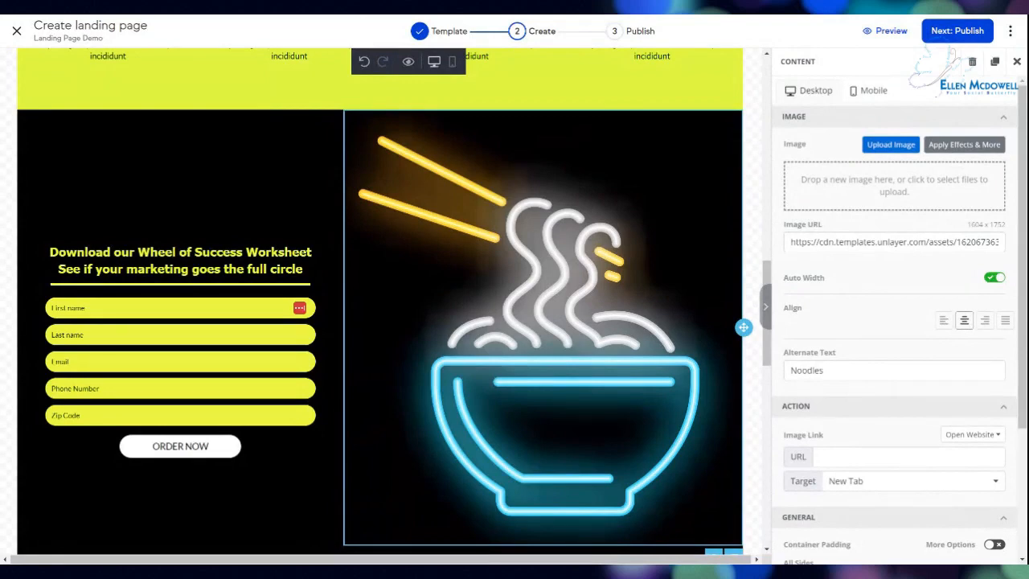
left_click(890, 145)
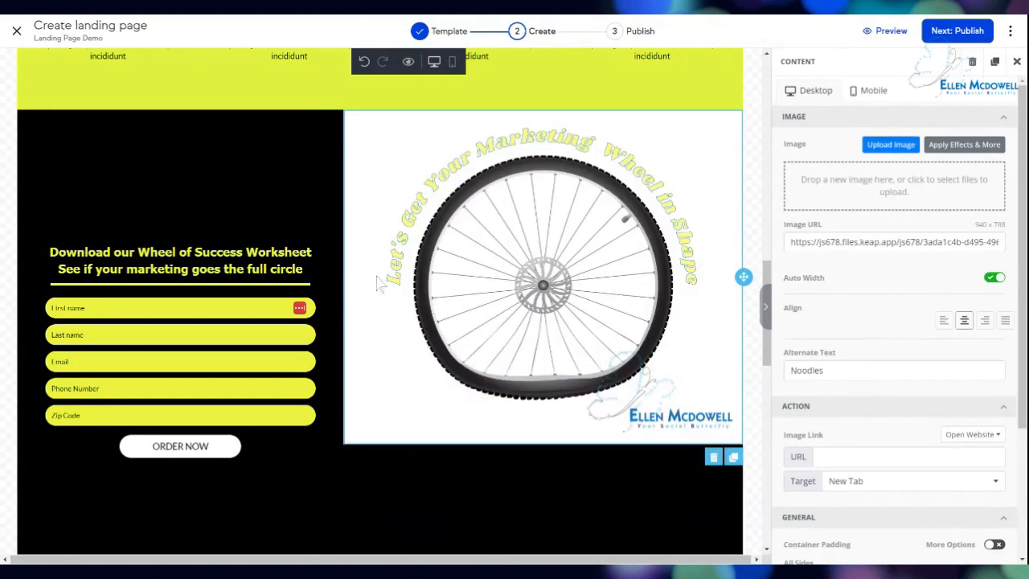
scroll(537, 255, "down", 2)
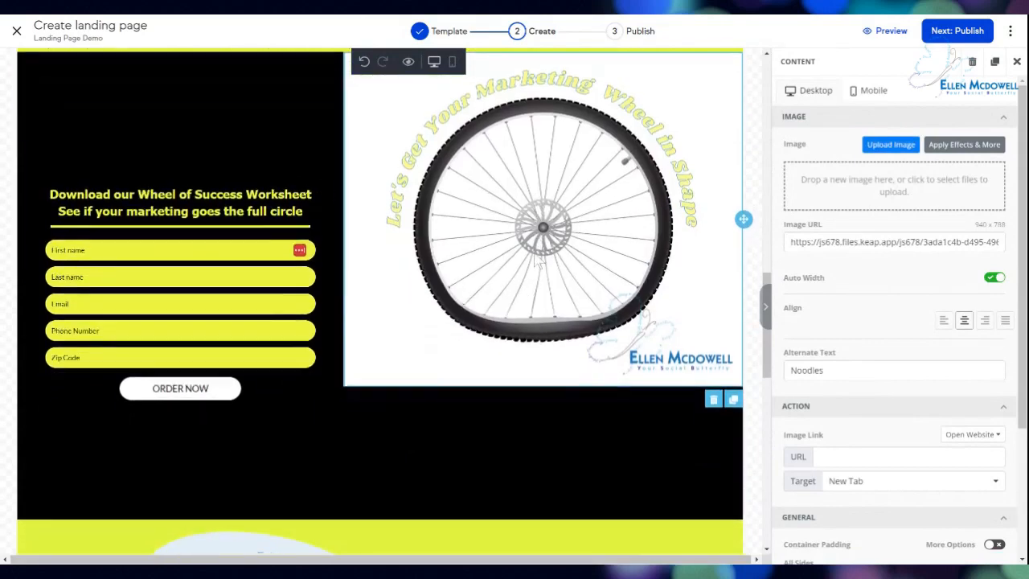
scroll(536, 322, "down", 1)
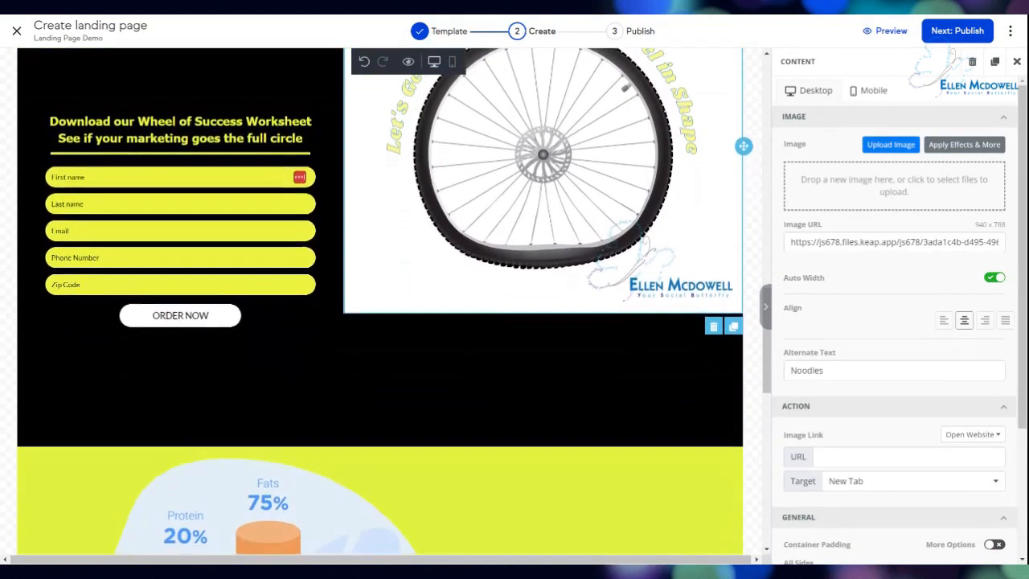
scroll(535, 346, "down", 3)
Select the About Diet Program row through its diet chart illustration and delete it.
scroll(535, 346, "down", 1)
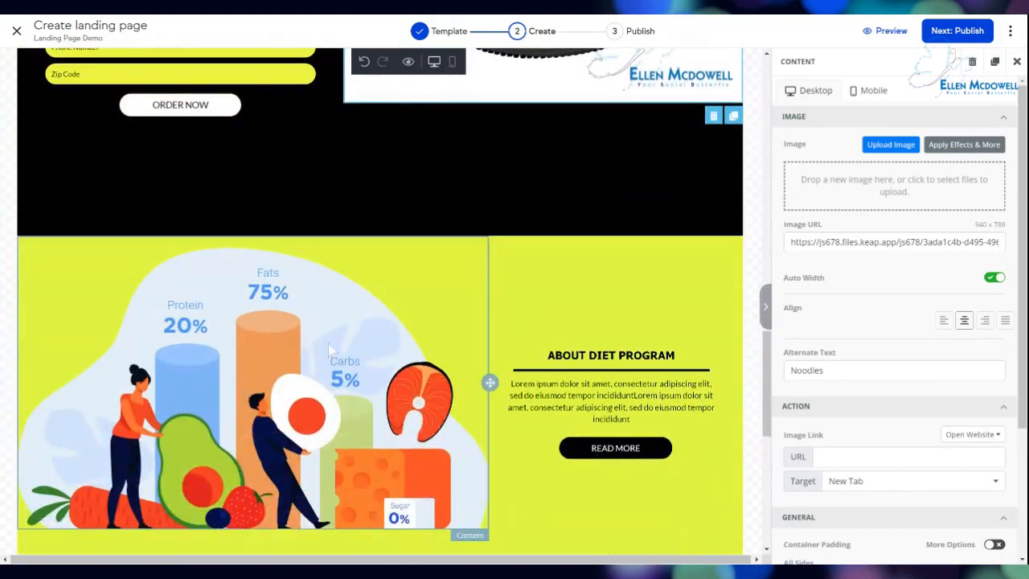
scroll(312, 315, "up", 1)
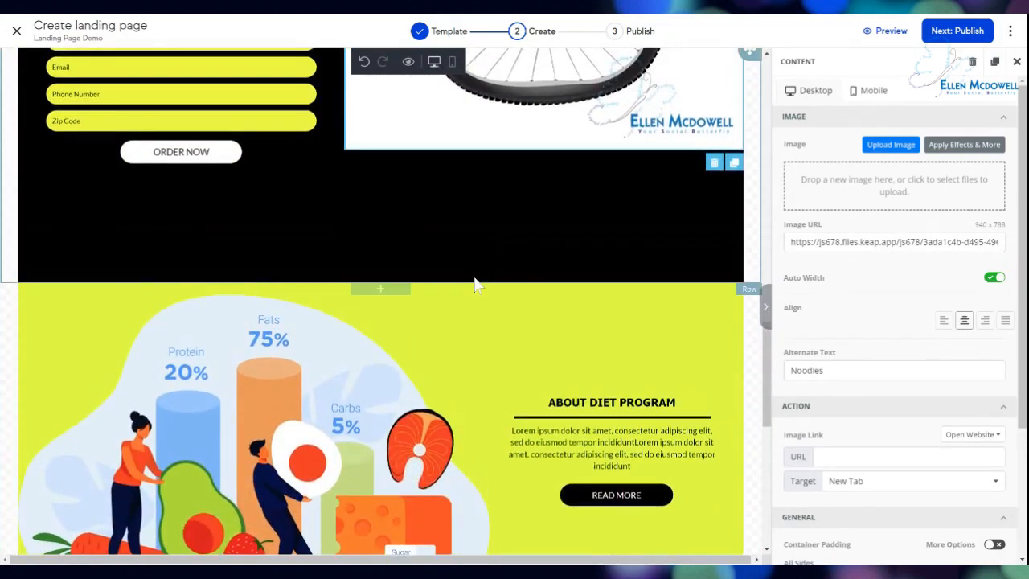
scroll(475, 280, "down", 2)
scroll(270, 306, "up", 1)
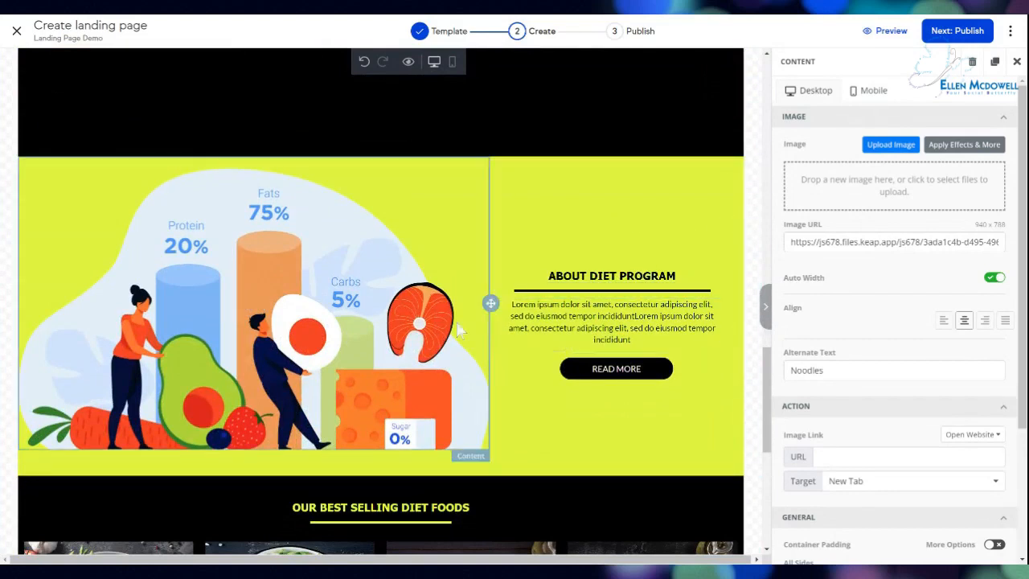
left_click(34, 277)
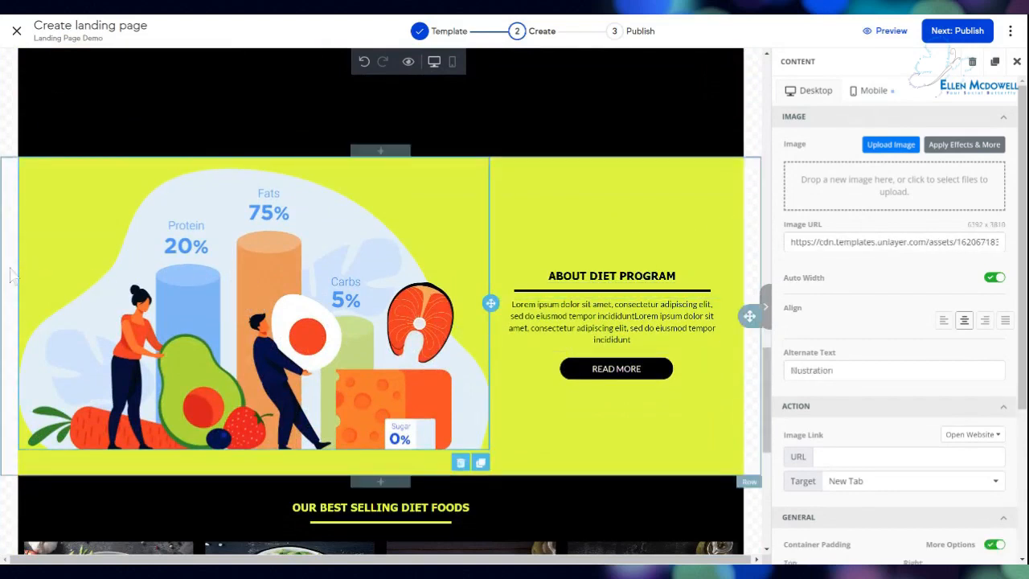
left_click(16, 304)
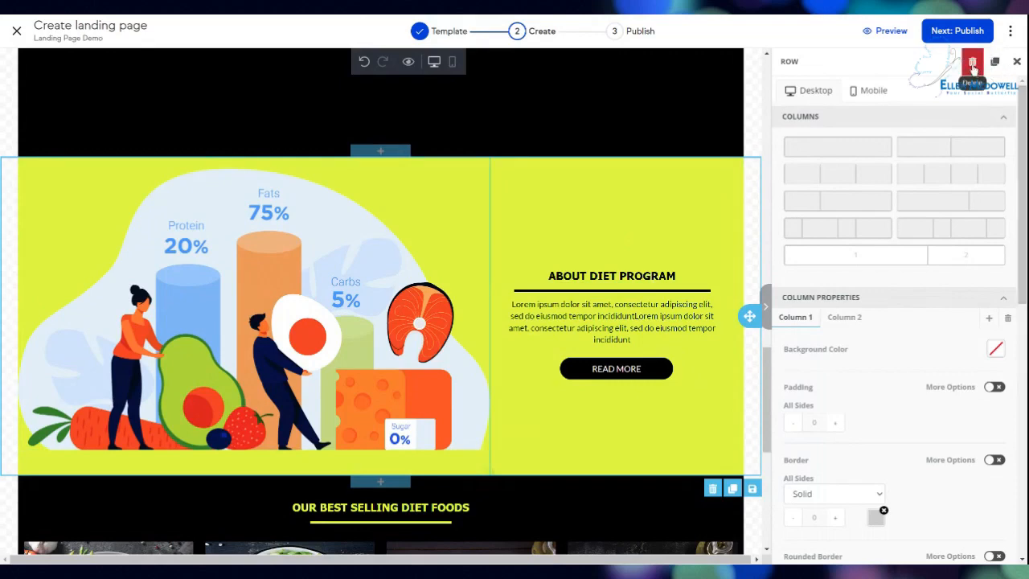
left_click(973, 63)
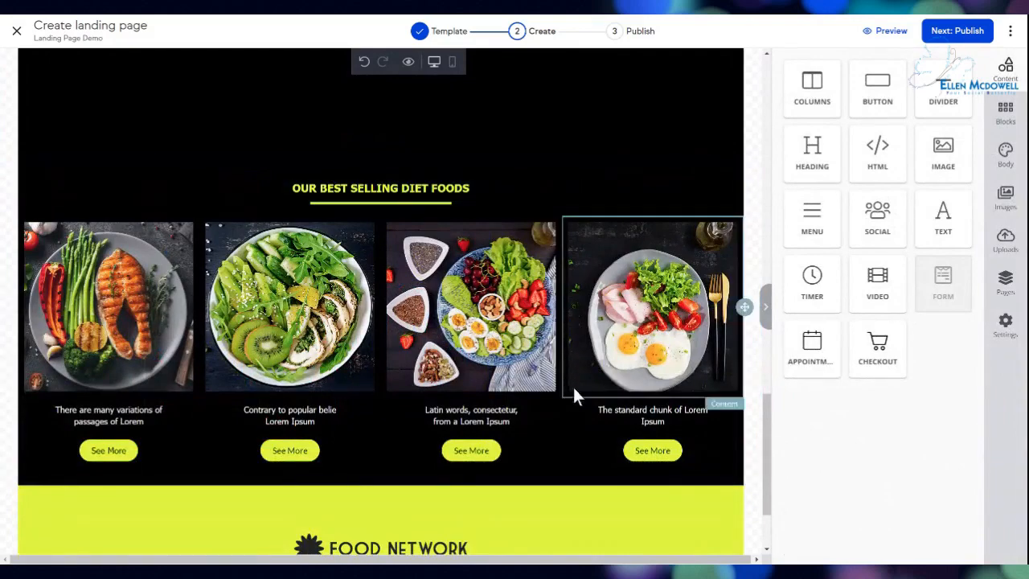
Scroll to the page bottom and bring up the Blocks library of templates.
scroll(572, 393, "up", 2)
scroll(572, 393, "up", 1)
scroll(574, 404, "down", 3)
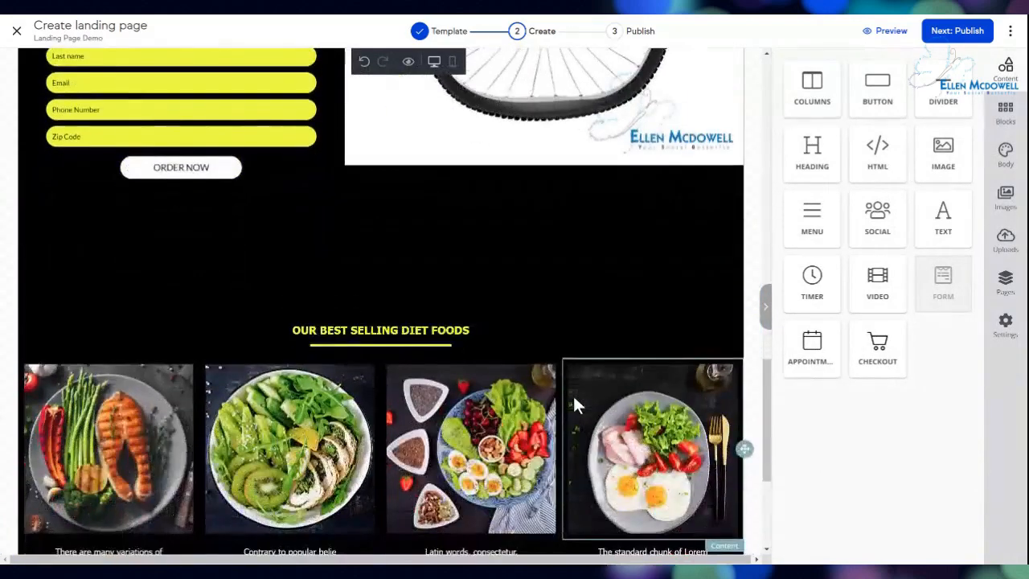
scroll(381, 305, "down", 2)
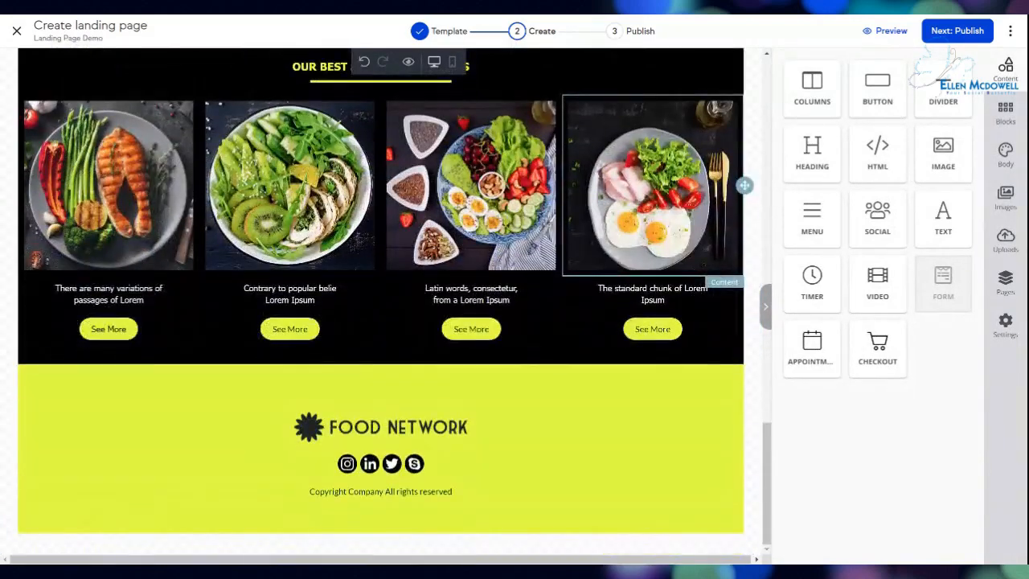
scroll(380, 306, "up", 1)
scroll(380, 305, "down", 1)
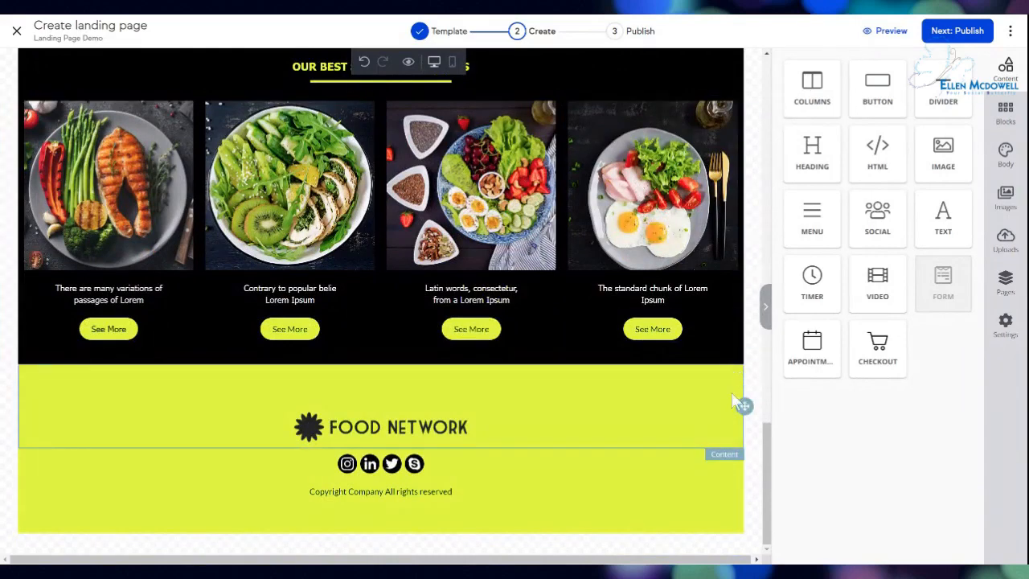
left_click(1006, 117)
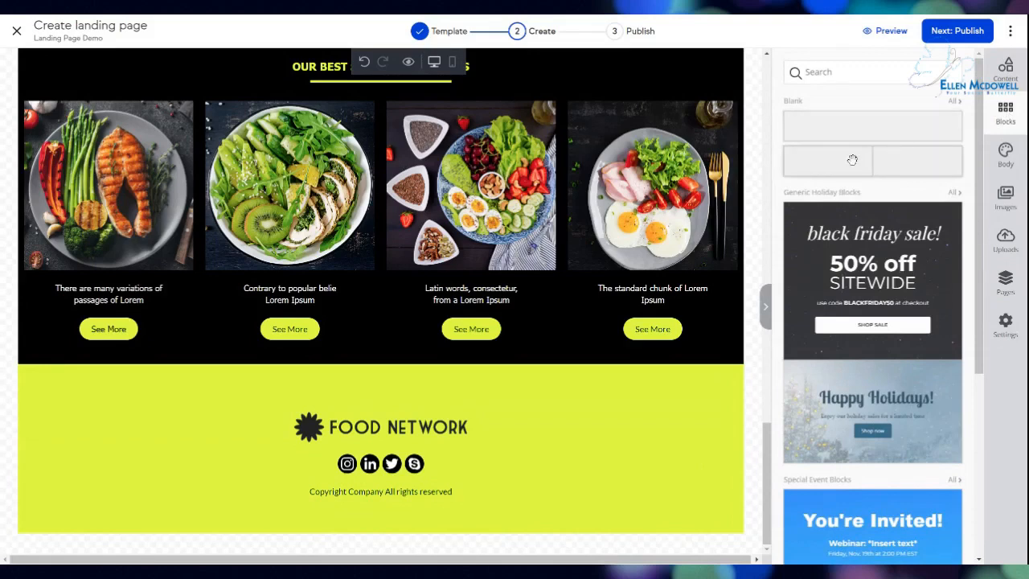
Insert a Blank block between the Our Best Selling Diet Foods row and the Food Network footer.
scroll(859, 312, "down", 1)
scroll(859, 311, "down", 2)
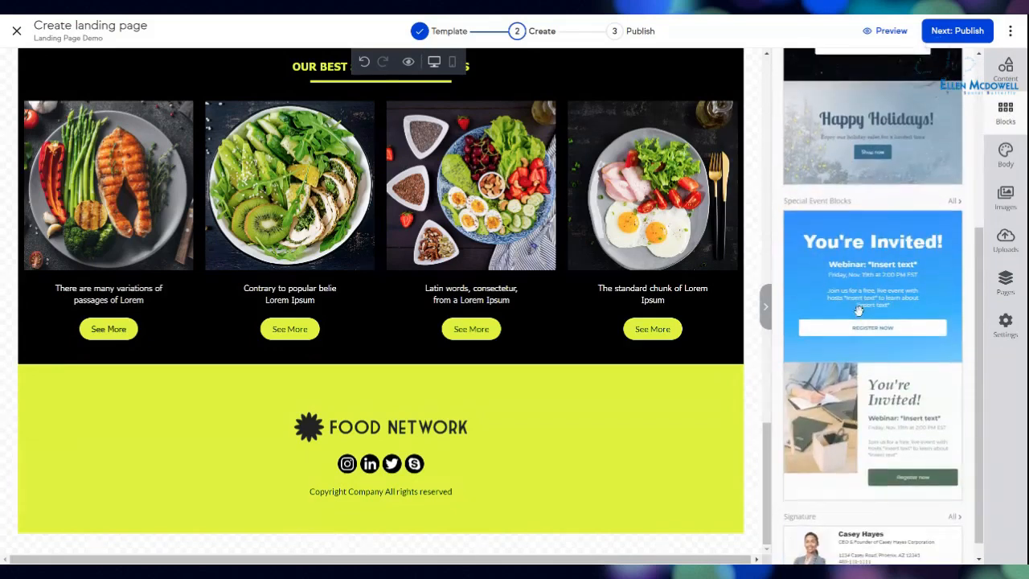
scroll(858, 311, "up", 3)
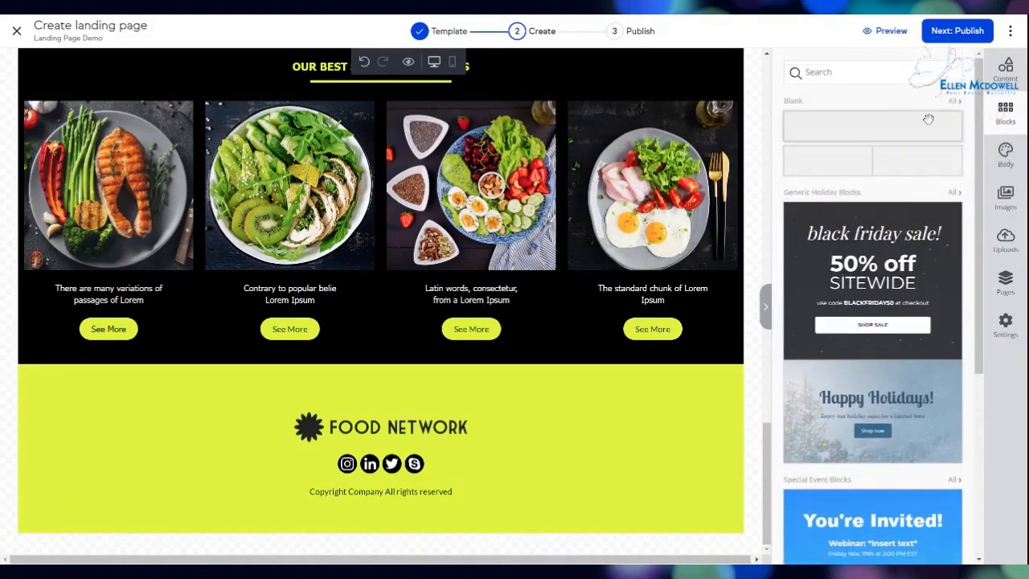
left_click_drag(900, 124, 374, 367)
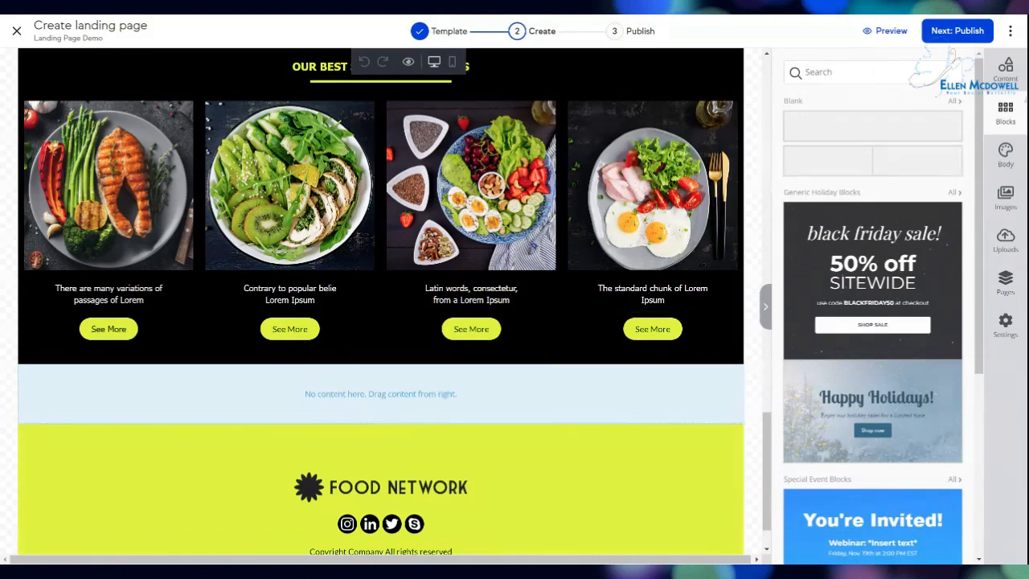
left_click(1005, 67)
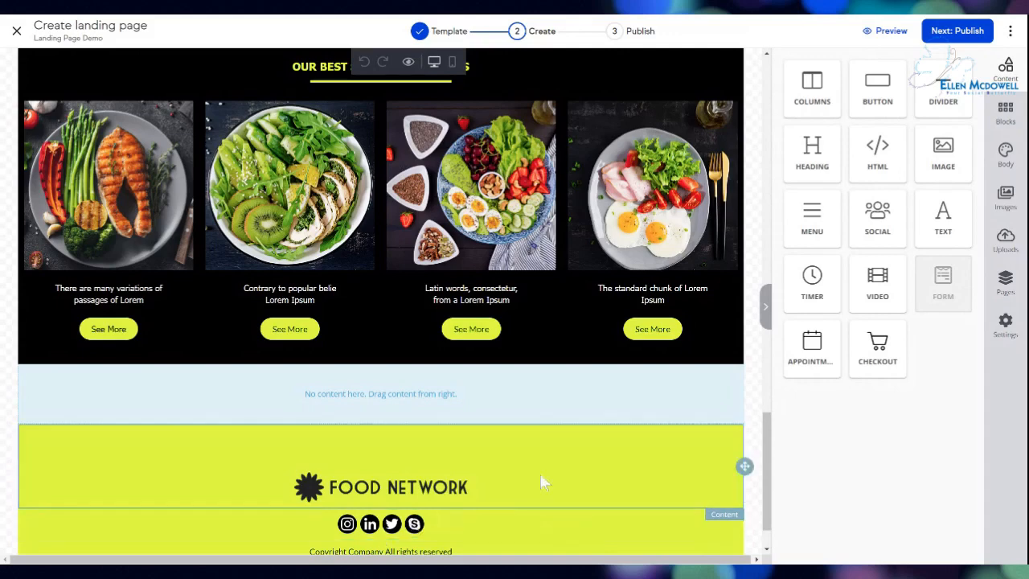
Drop a Video element into the new blank row above the Food Network footer.
left_click_drag(880, 285, 388, 394)
scroll(401, 420, "down", 1)
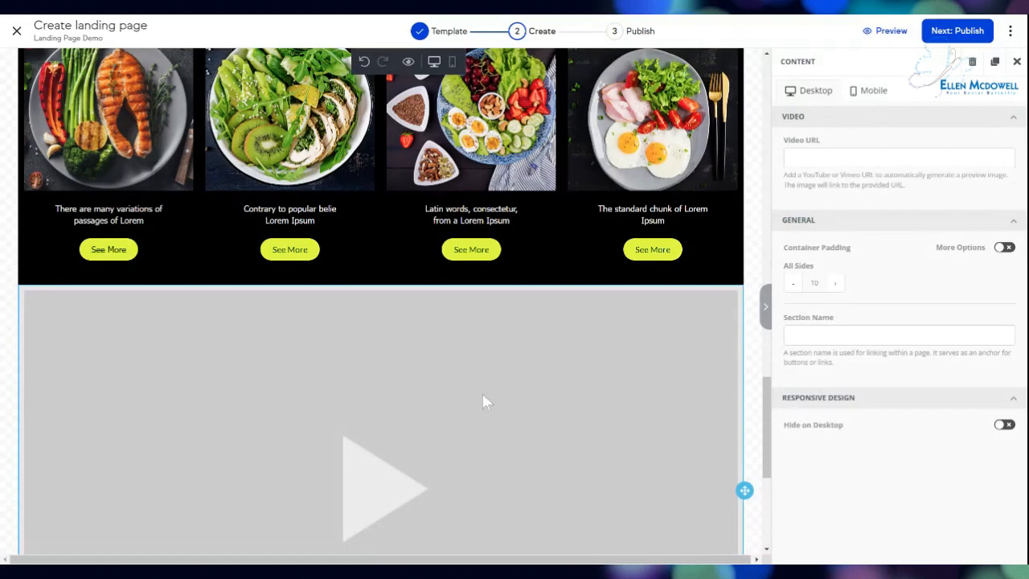
scroll(415, 423, "down", 4)
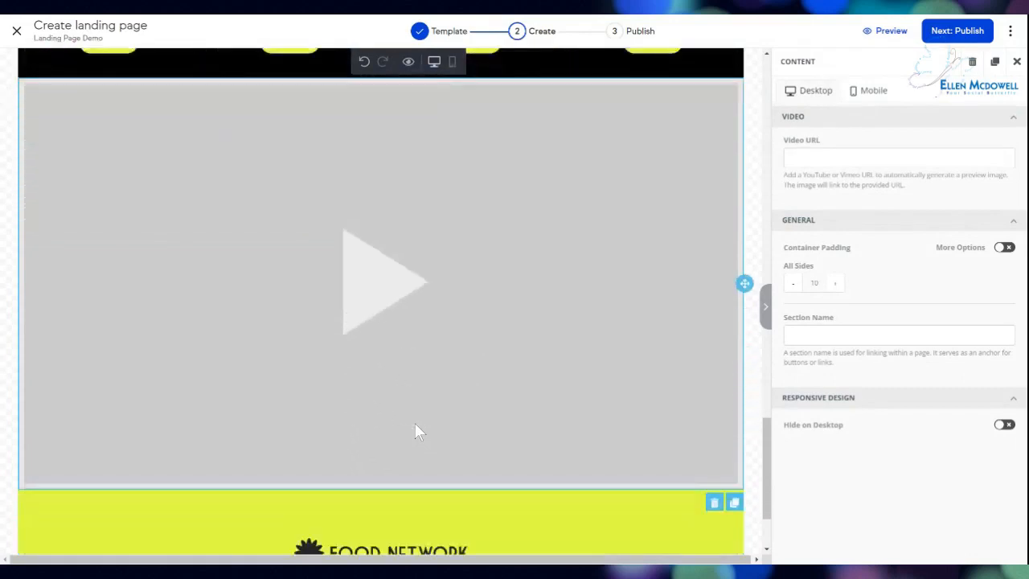
scroll(414, 422, "down", 1)
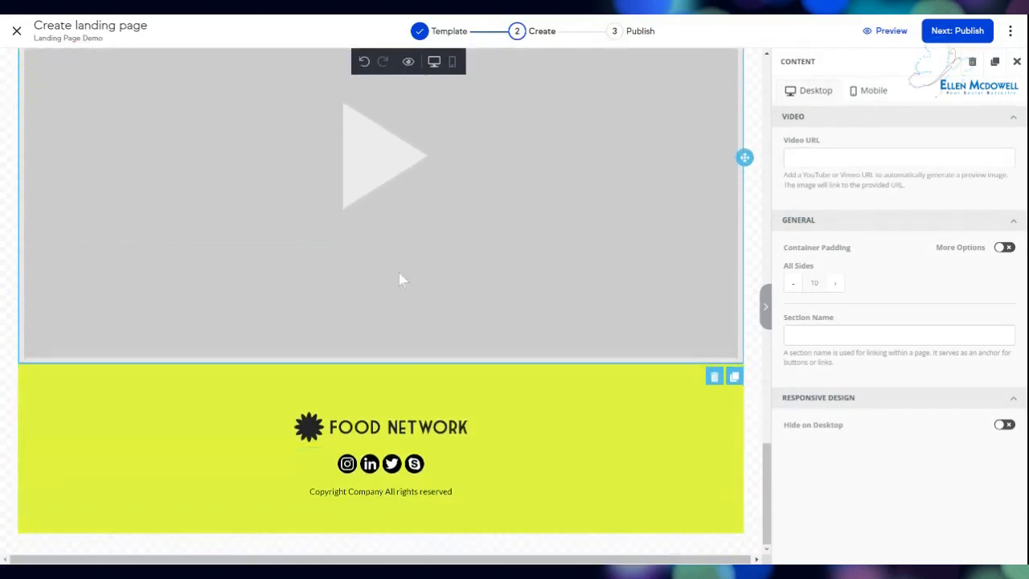
scroll(399, 273, "up", 5)
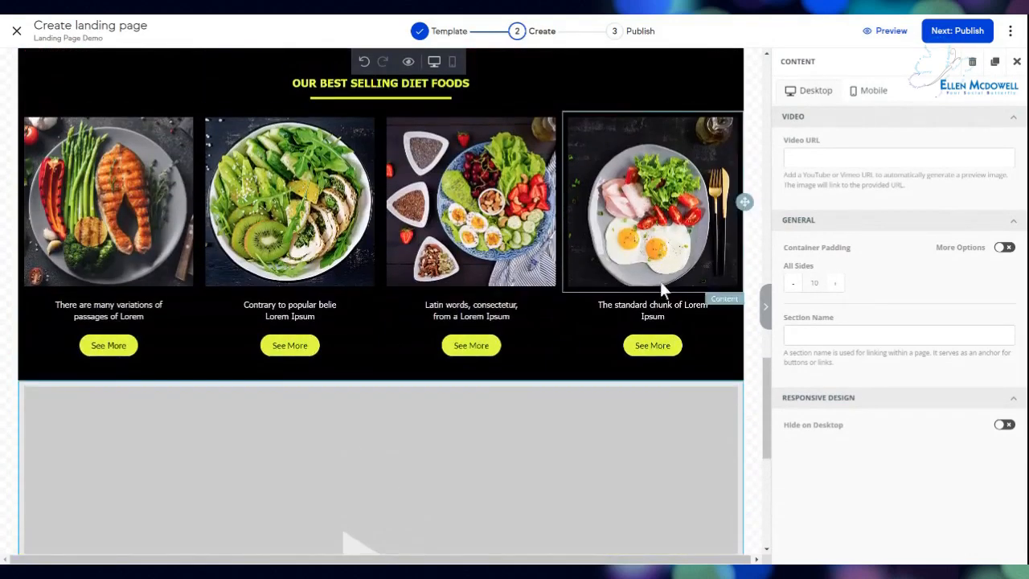
scroll(768, 417, "up", 3)
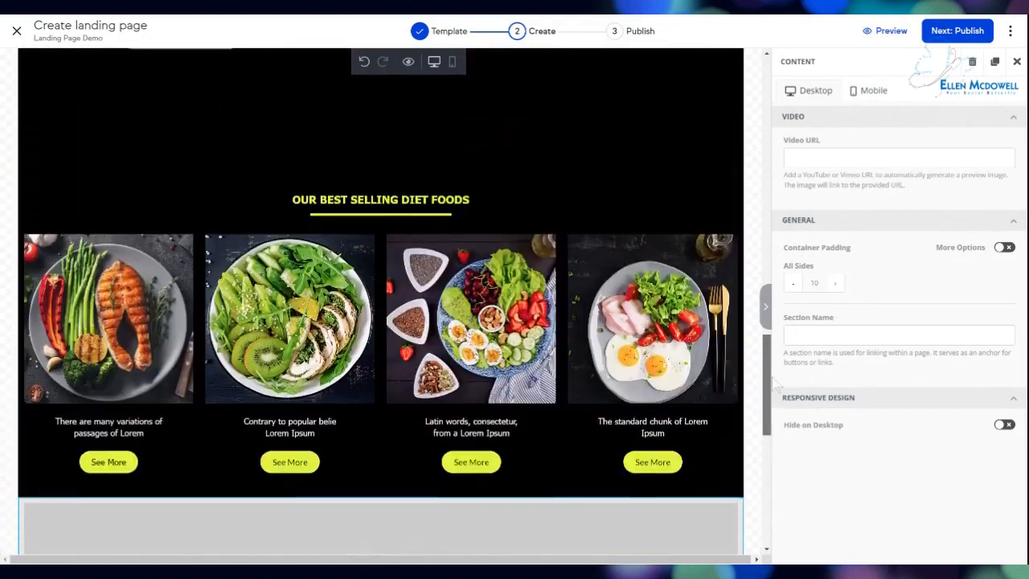
Add a countdown timer below the order form and set its timezone to America/Chicago.
left_click(1018, 62)
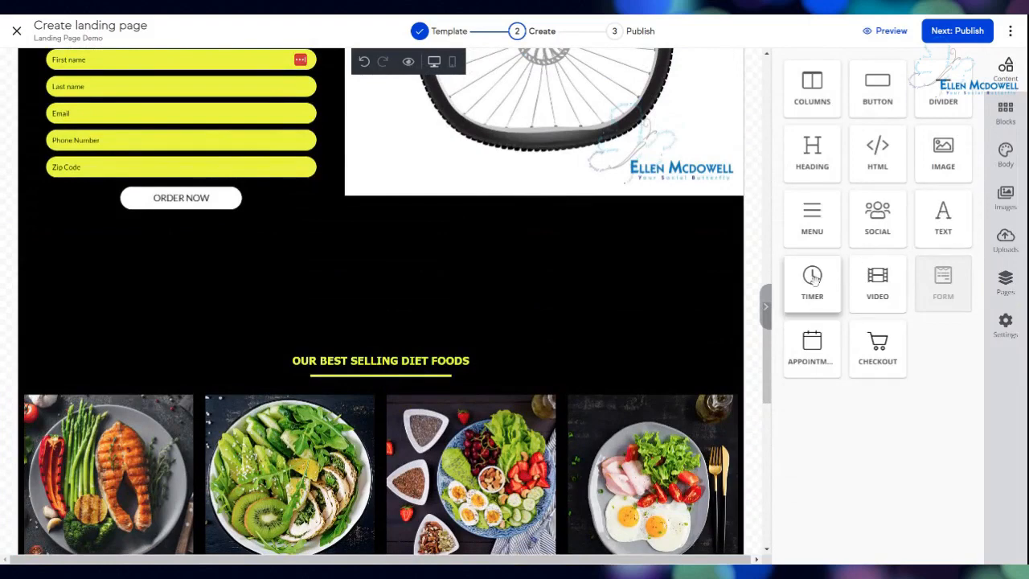
left_click_drag(813, 278, 405, 317)
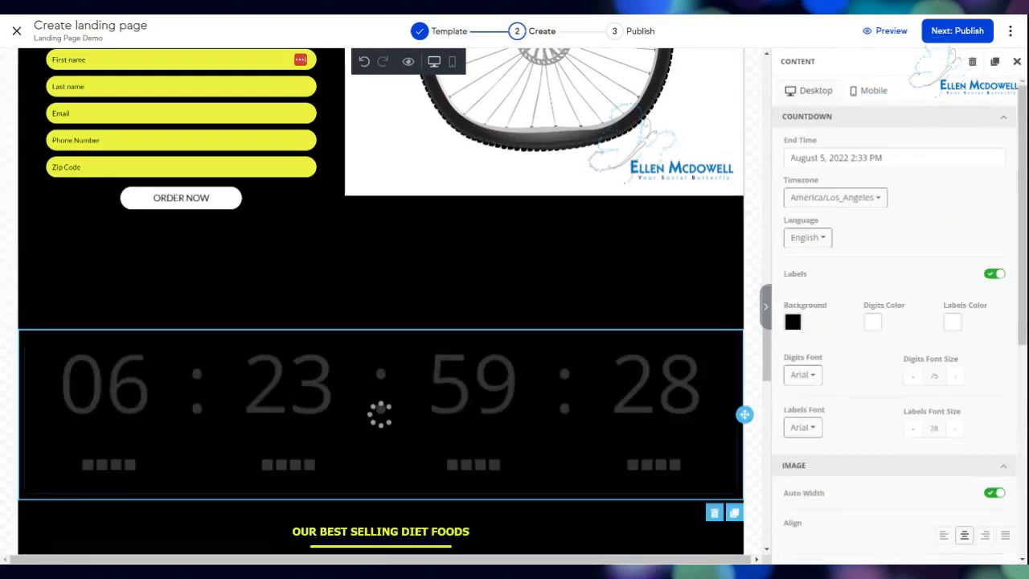
left_click(838, 198)
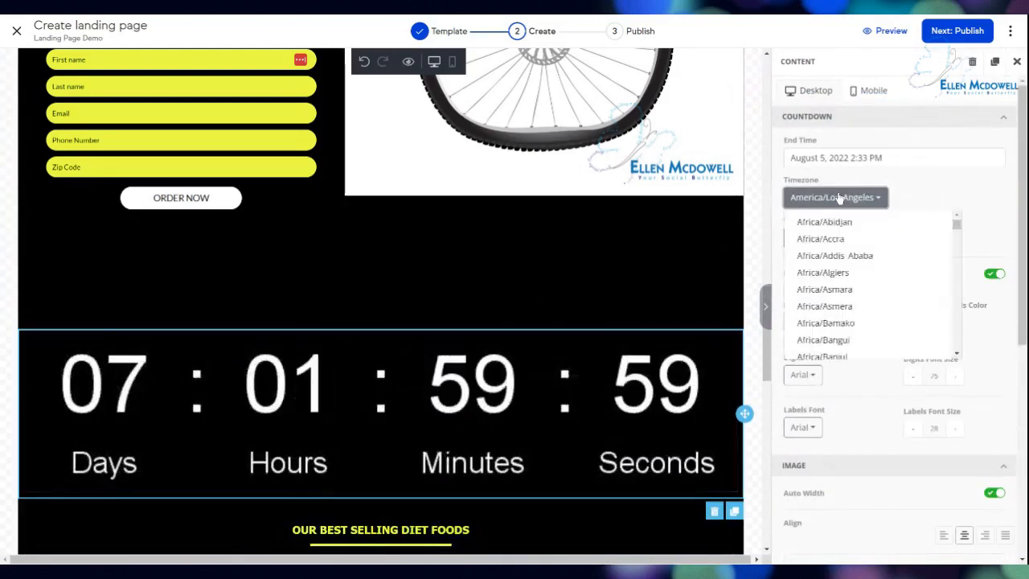
scroll(880, 288, "down", 15)
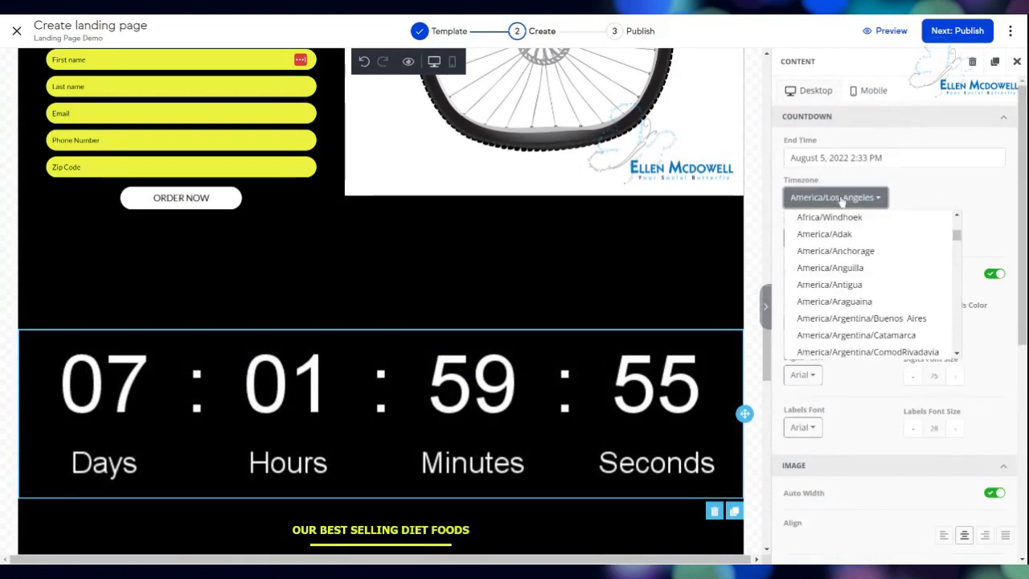
scroll(880, 266, "down", 5)
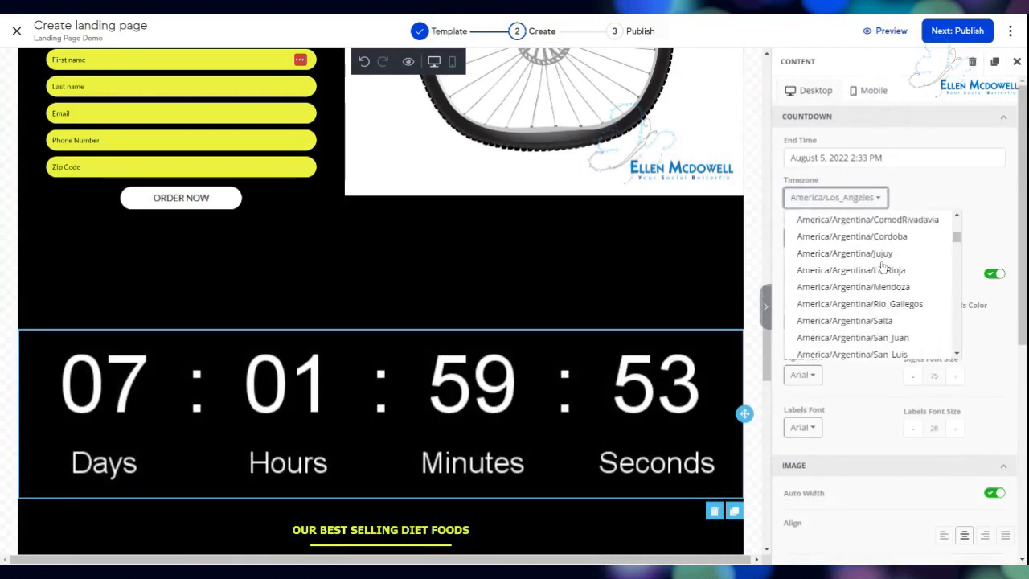
scroll(882, 266, "down", 8)
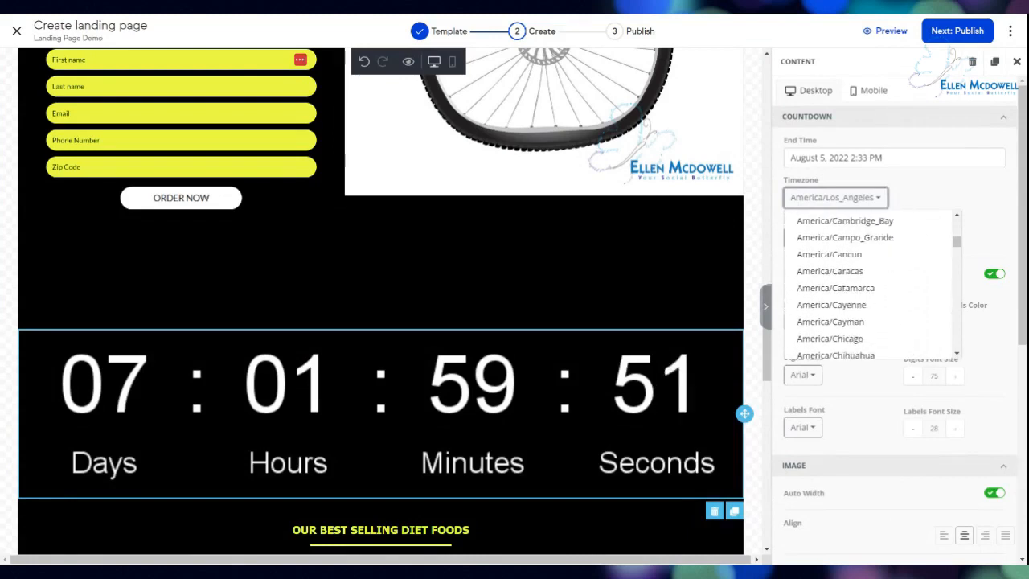
scroll(817, 293, "down", 2)
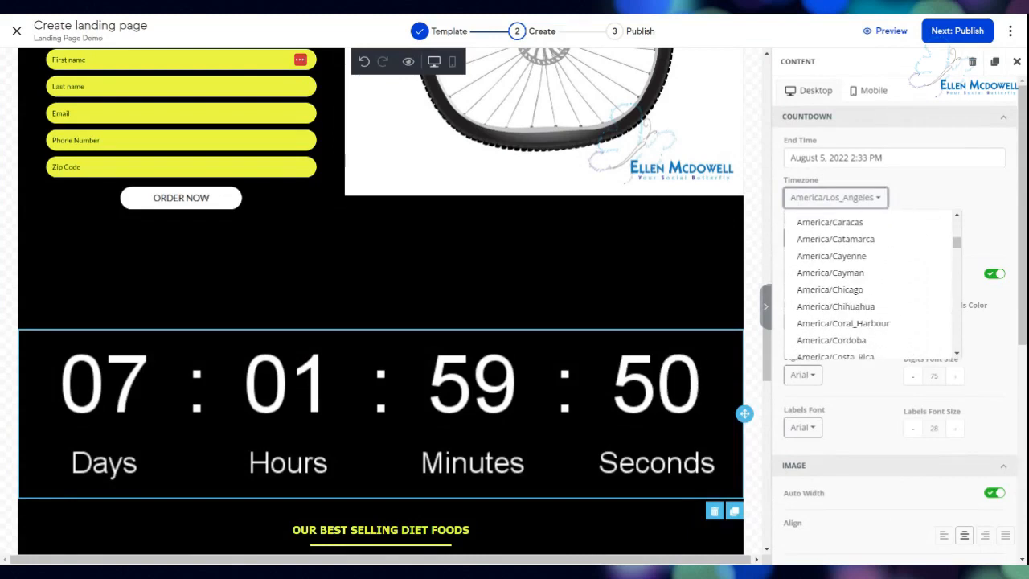
left_click(817, 293)
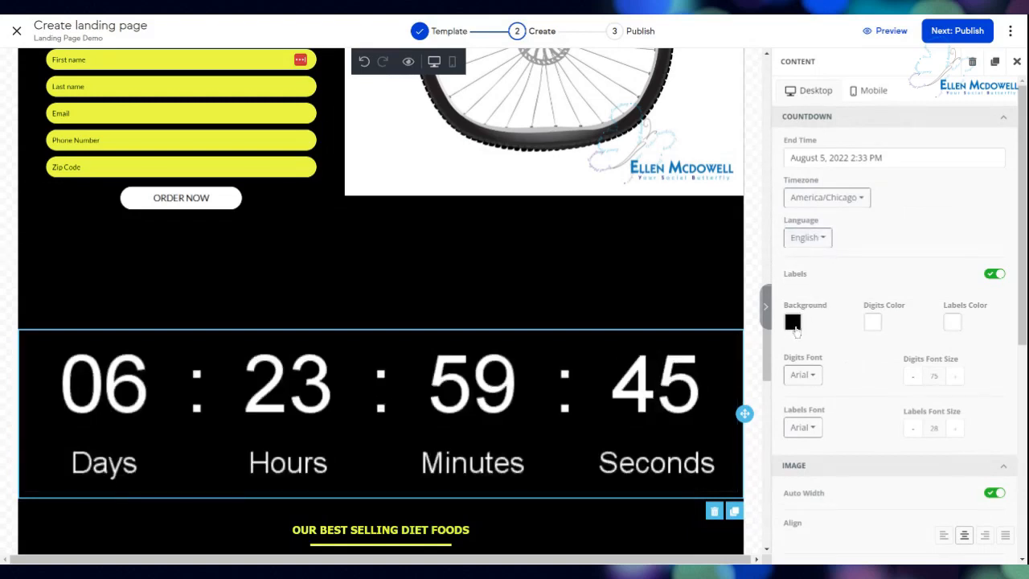
Style the countdown with blue digits, black labels and a white background.
left_click(874, 324)
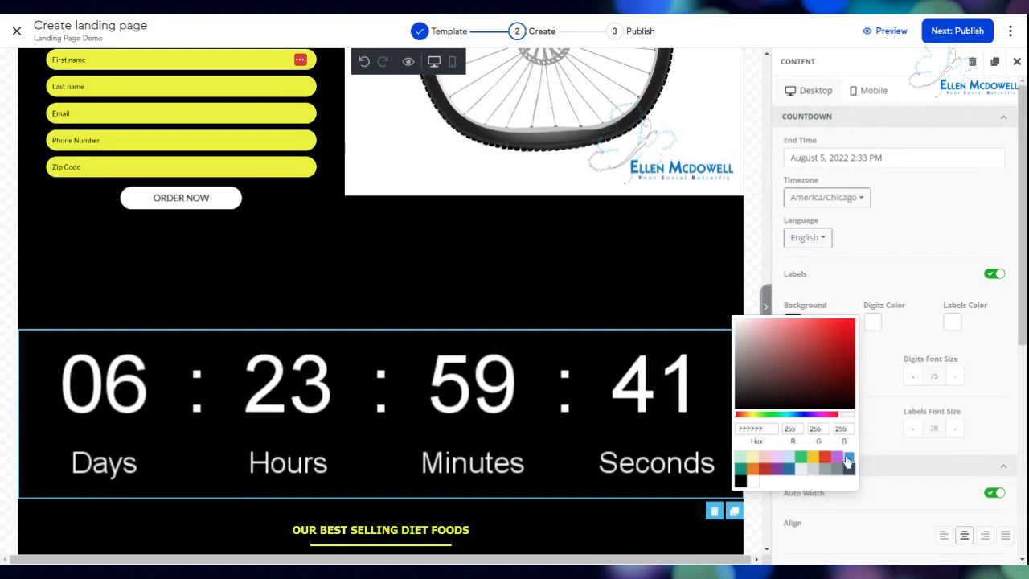
left_click(848, 460)
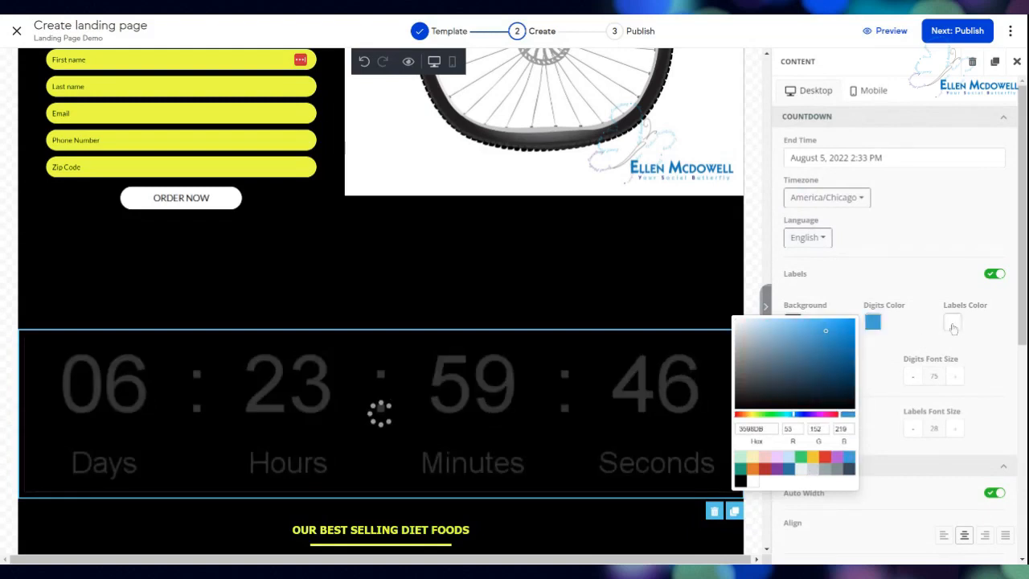
left_click(953, 328)
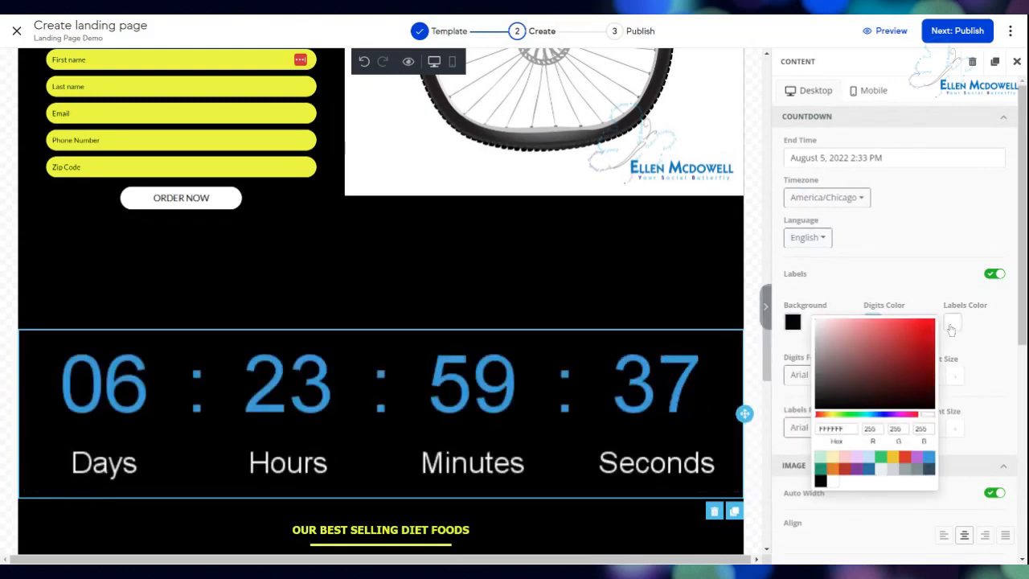
left_click(821, 481)
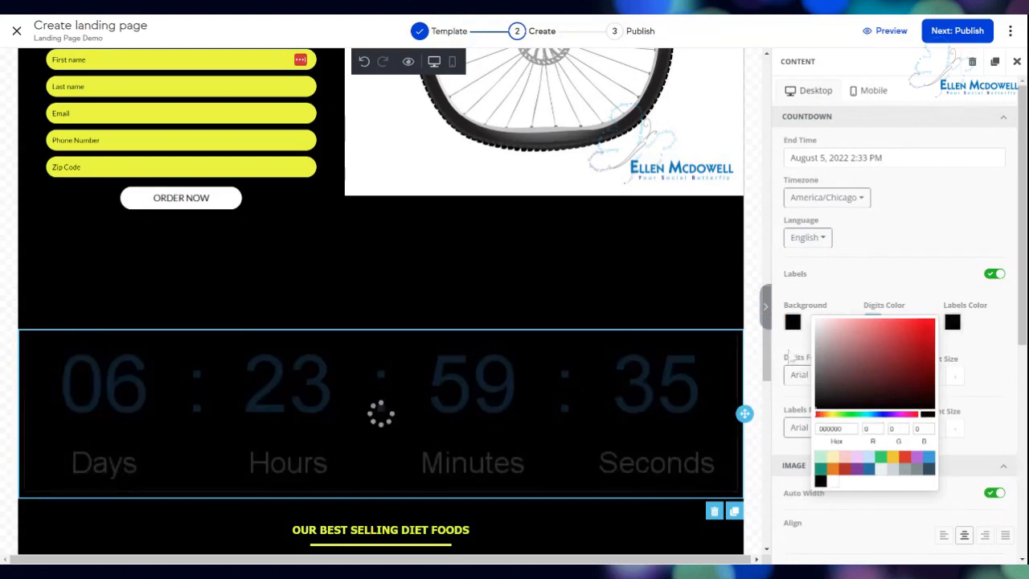
left_click(792, 322)
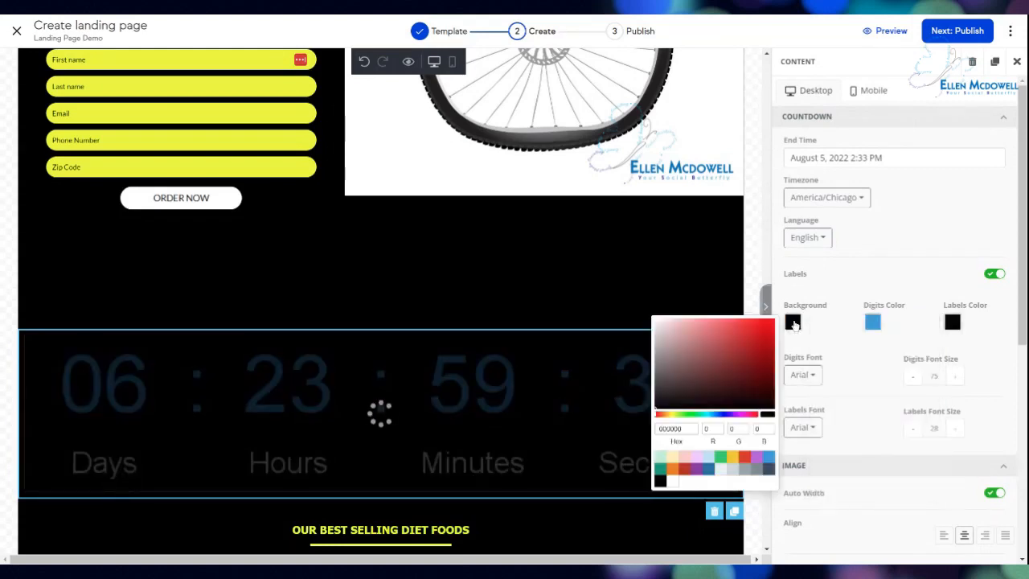
left_click(673, 481)
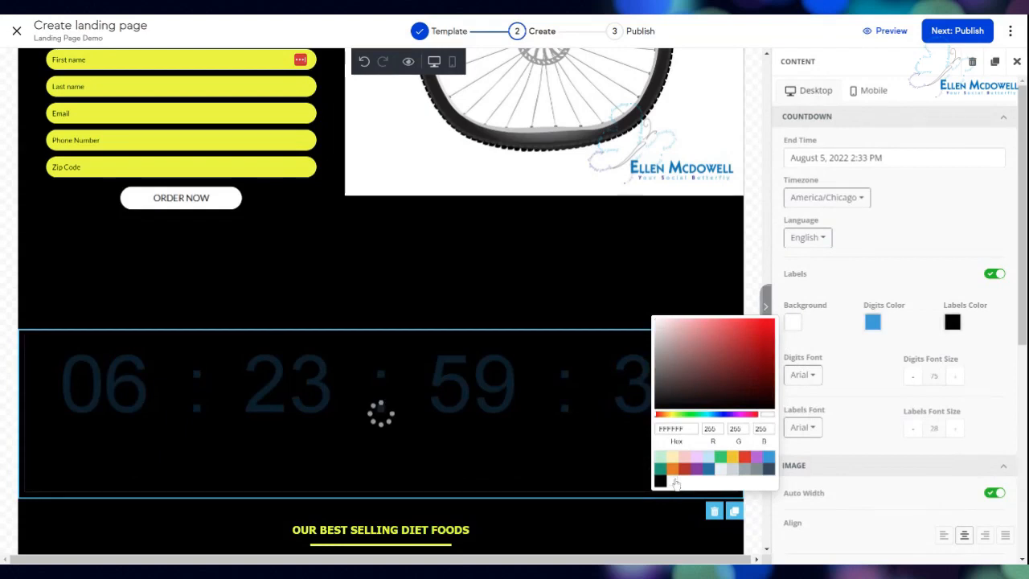
left_click(857, 372)
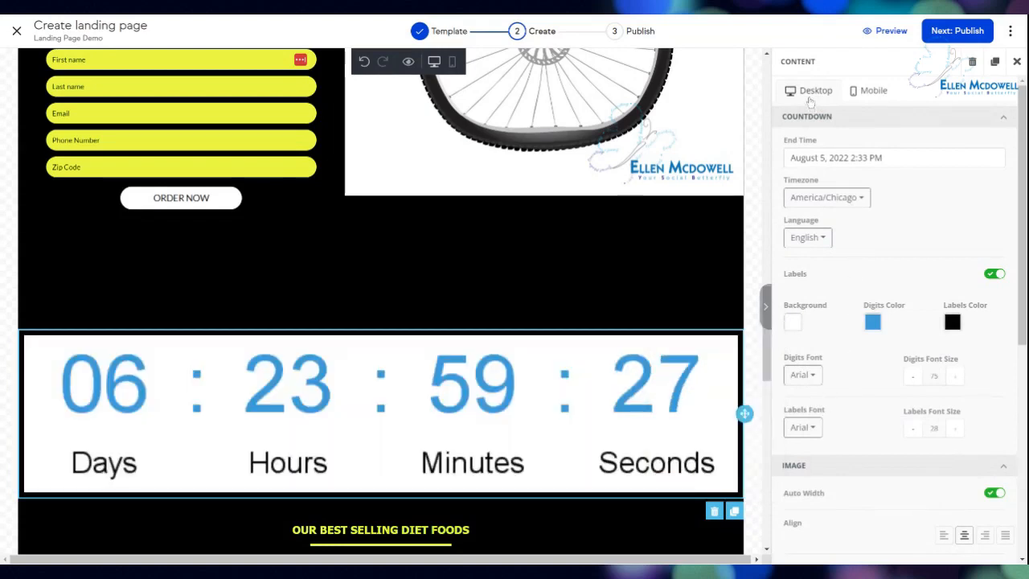
Change the countdown end time to August 31, 2022 at 10:00 AM.
left_click(836, 157)
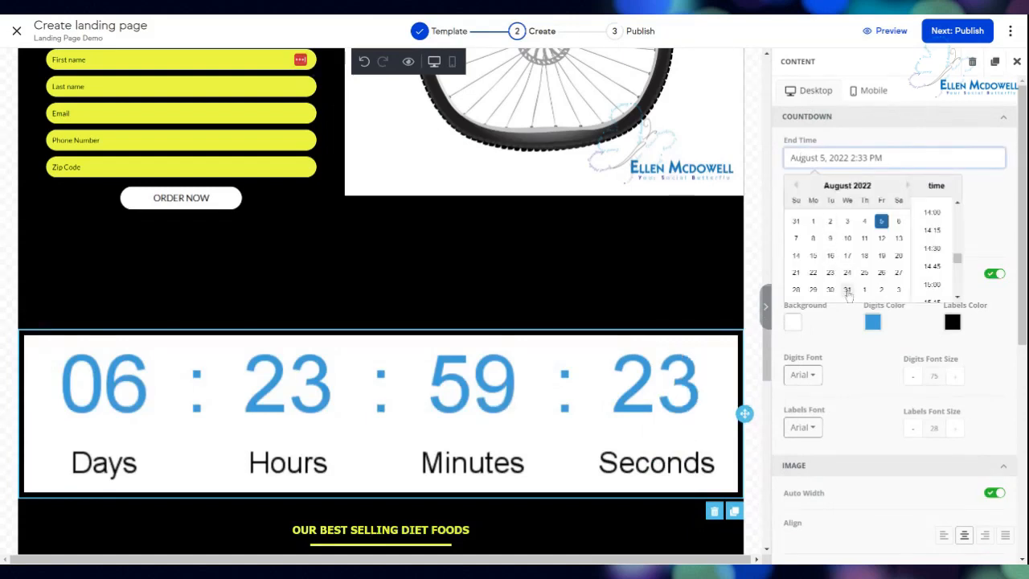
left_click(847, 290)
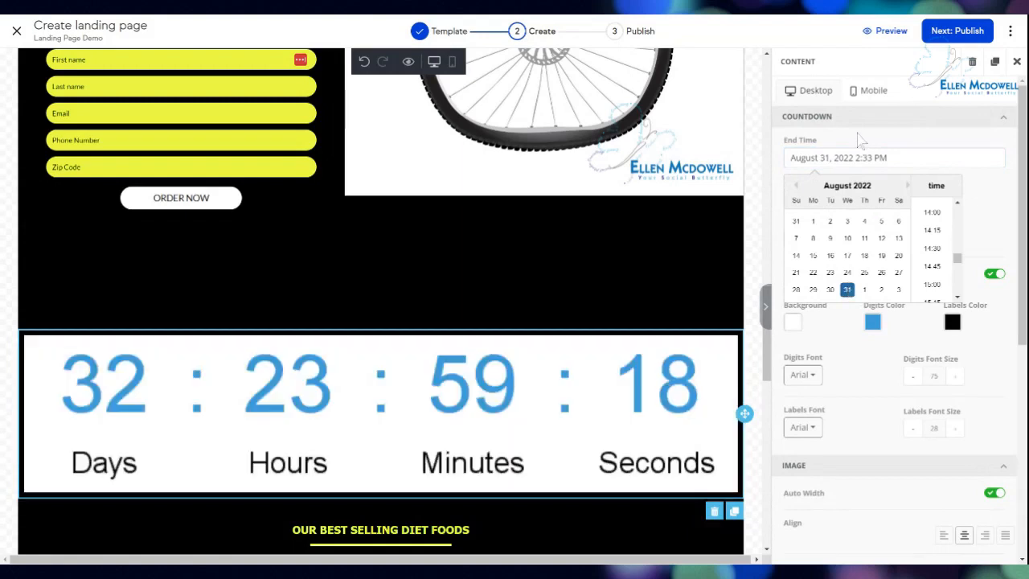
left_click(861, 157)
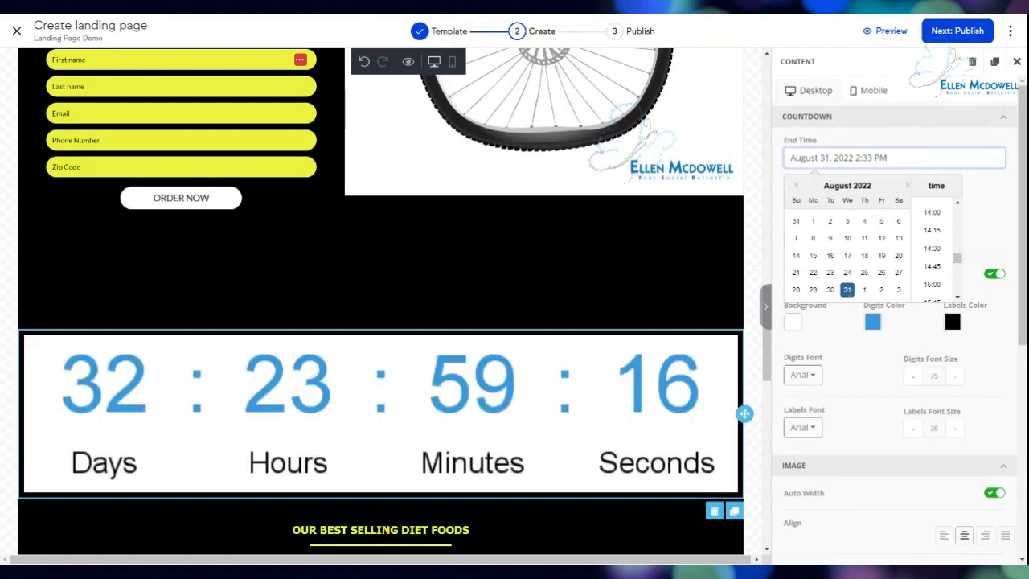
left_click(855, 158)
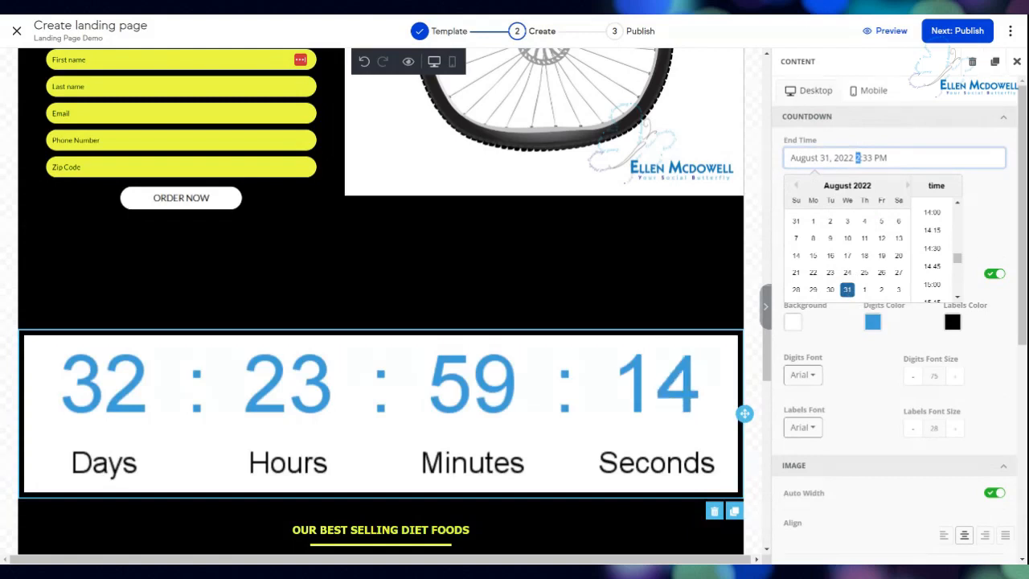
type("1")
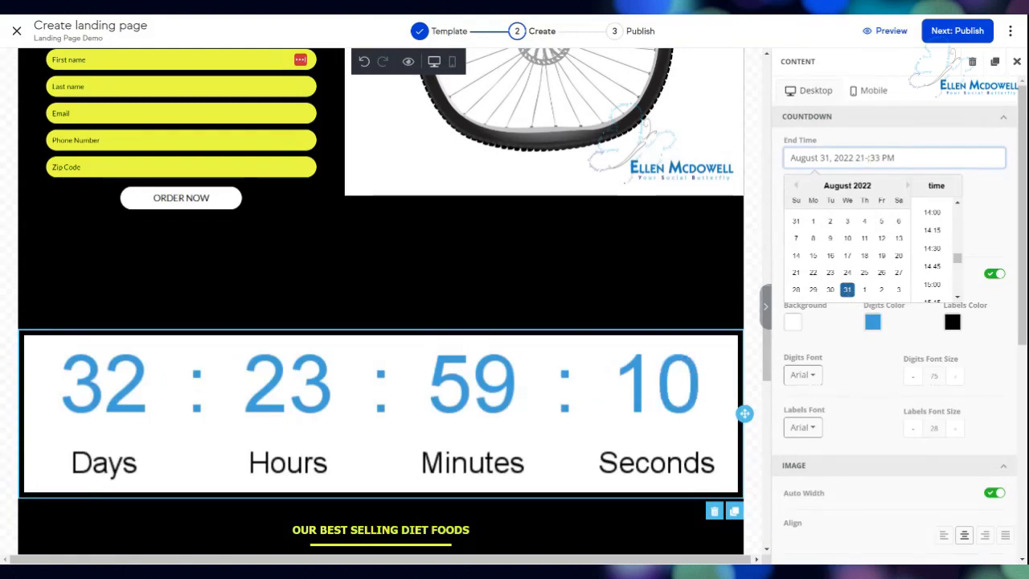
left_click_drag(896, 158, 854, 157)
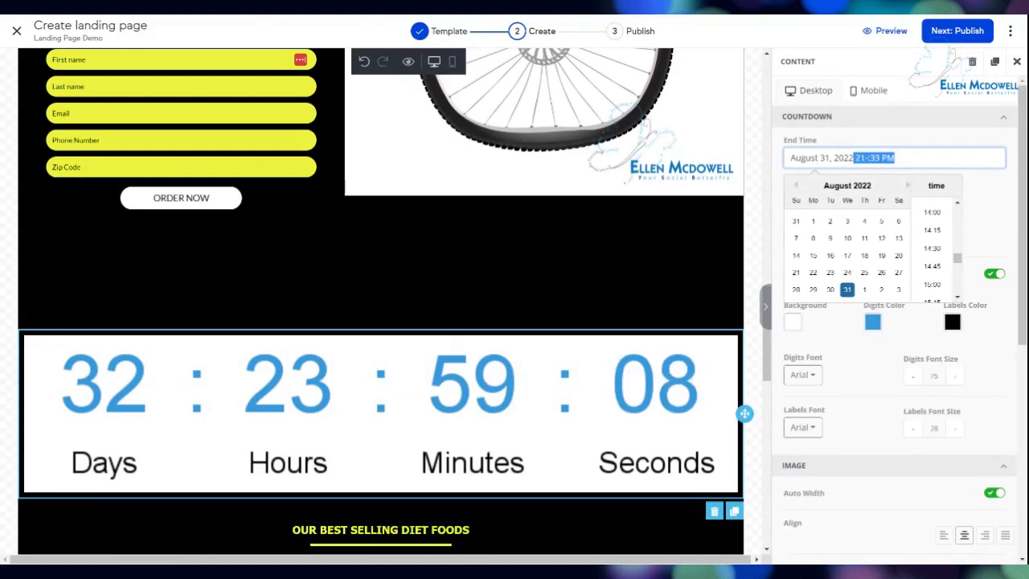
key("BackSpace")
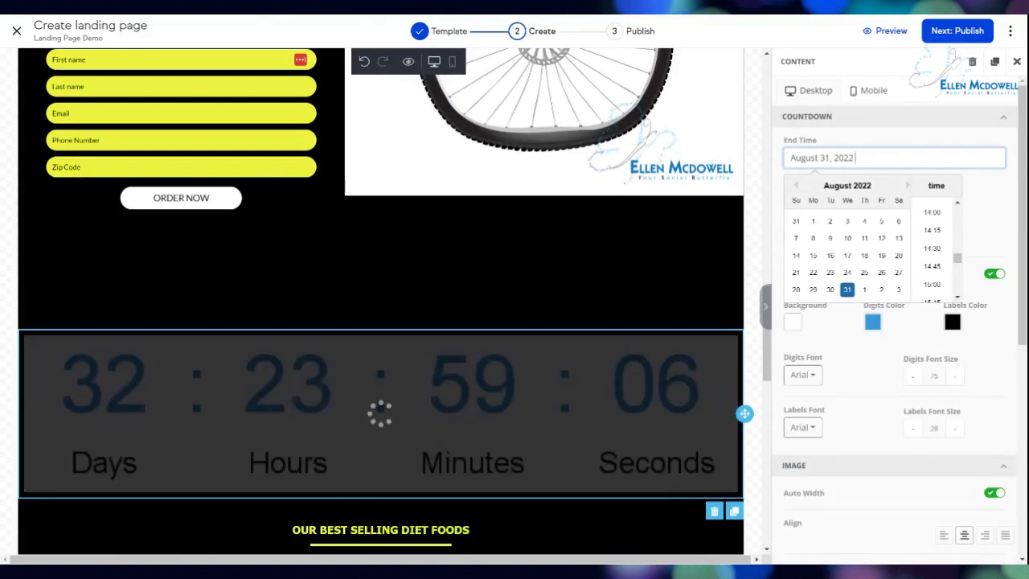
scroll(956, 259, "up", 5)
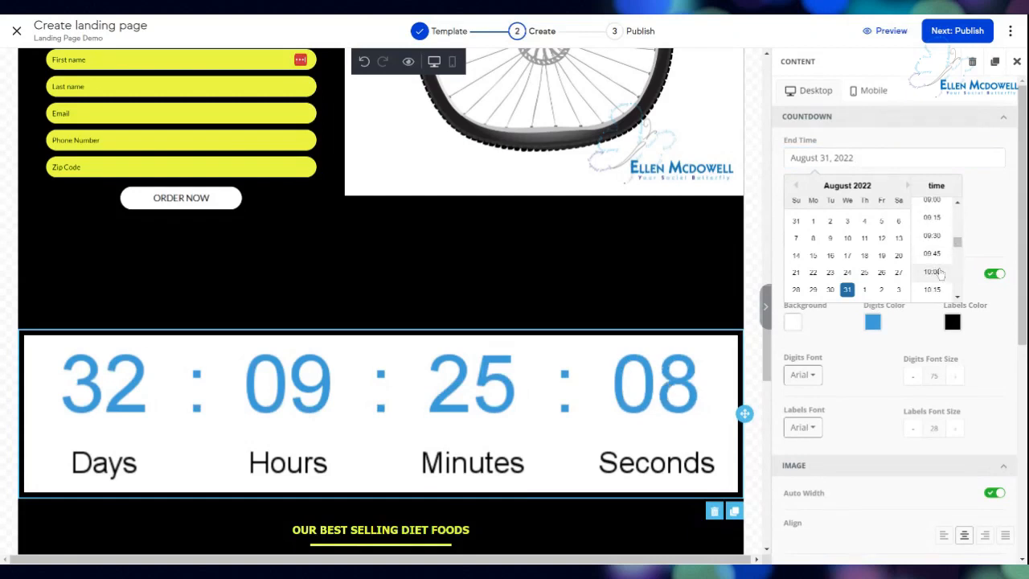
left_click(934, 272)
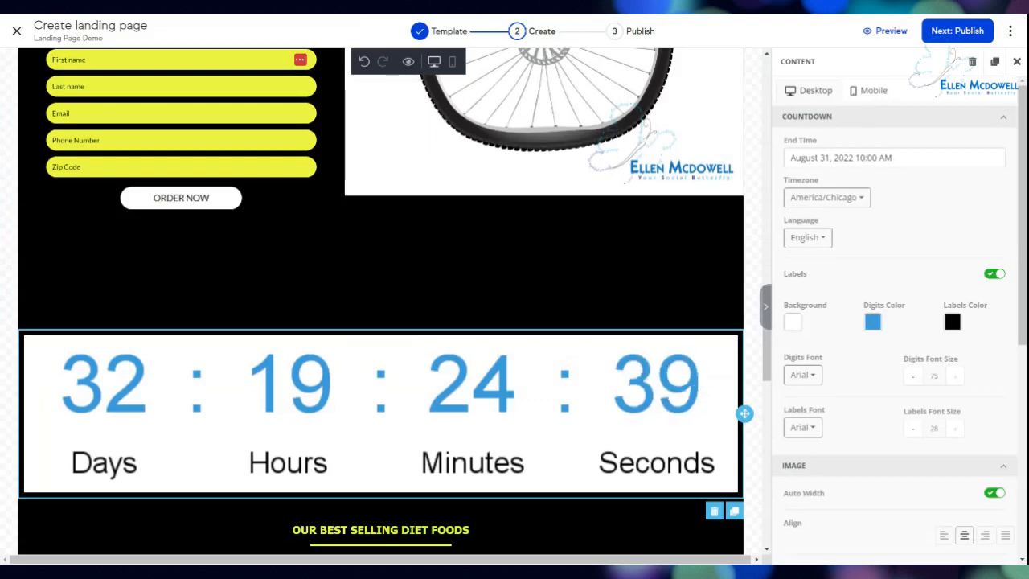
scroll(605, 285, "down", 2)
scroll(604, 285, "down", 5)
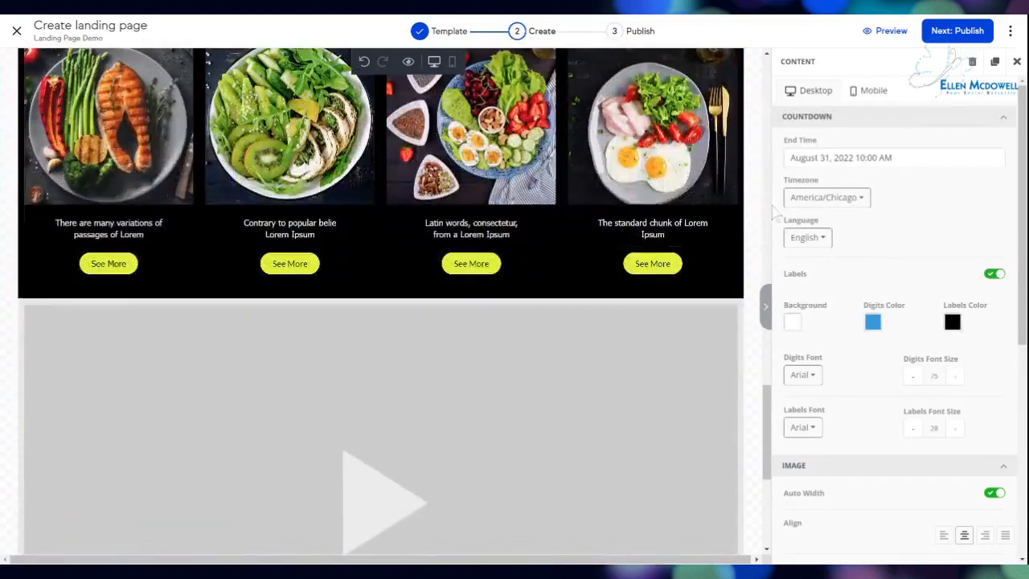
scroll(603, 421, "down", 5)
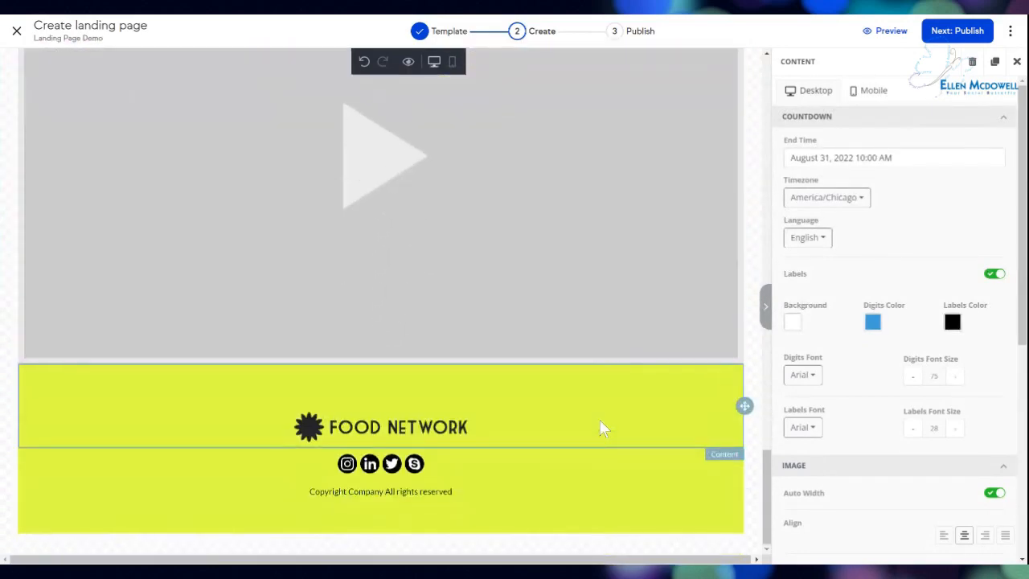
scroll(603, 428, "up", 10)
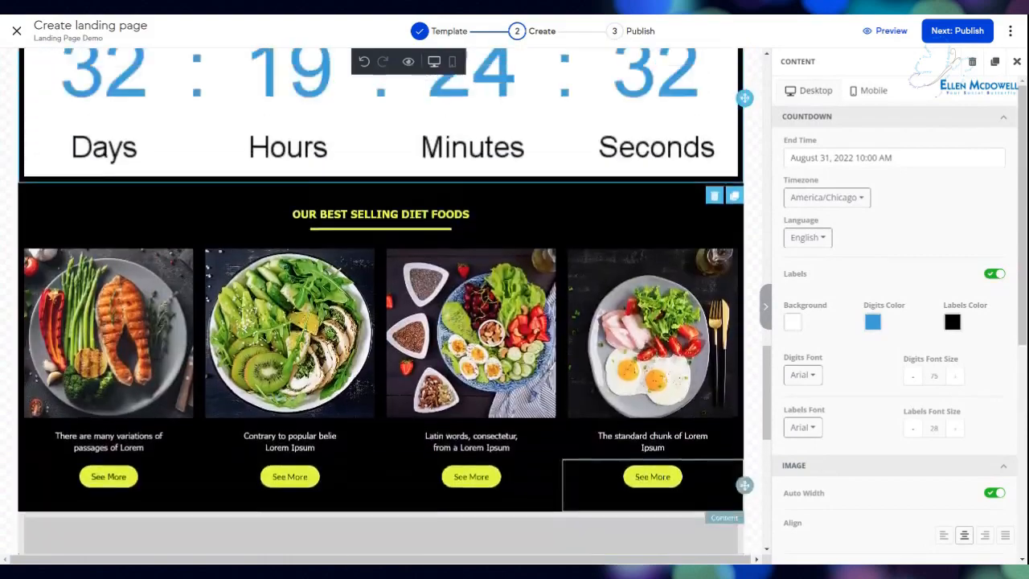
scroll(380, 300, "up", 10)
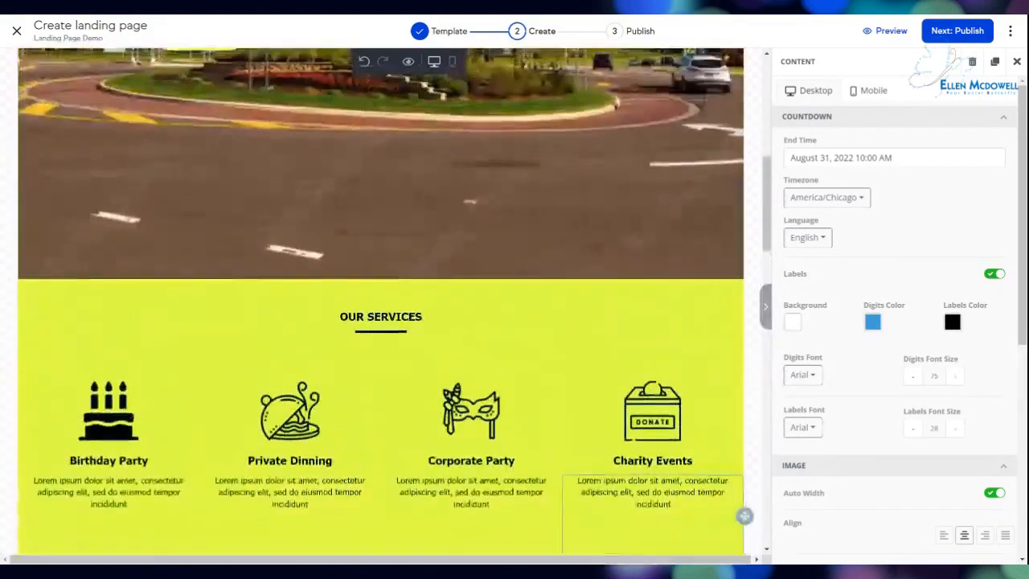
scroll(380, 301, "up", 5)
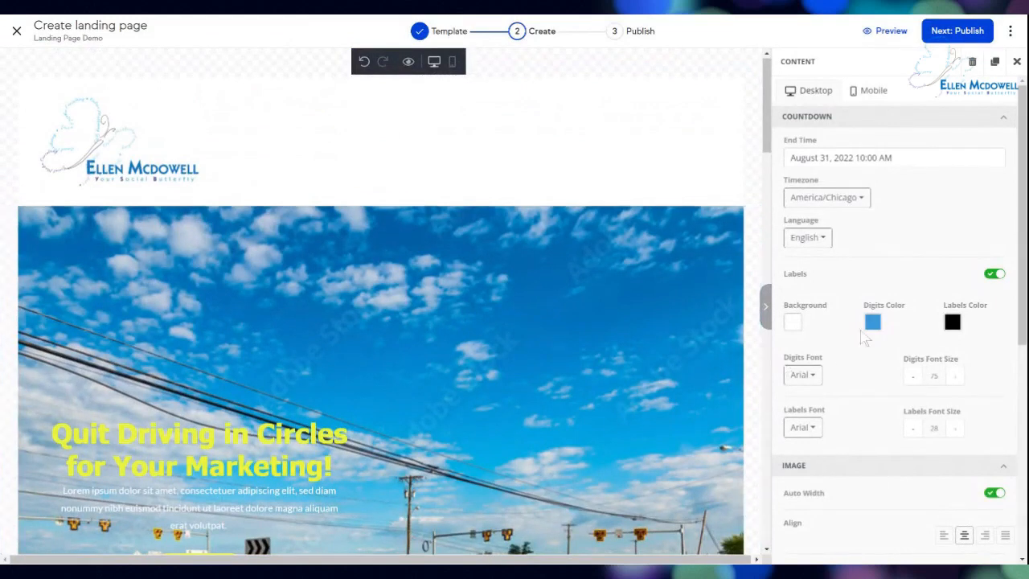
Close the countdown settings and browse the Blocks library and the page Body settings.
left_click(1016, 63)
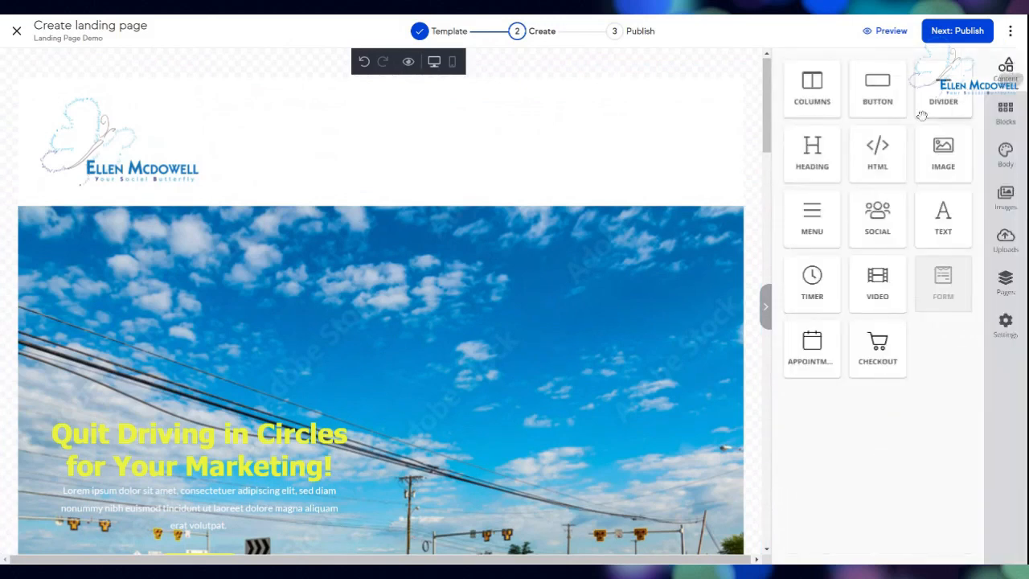
left_click(1006, 117)
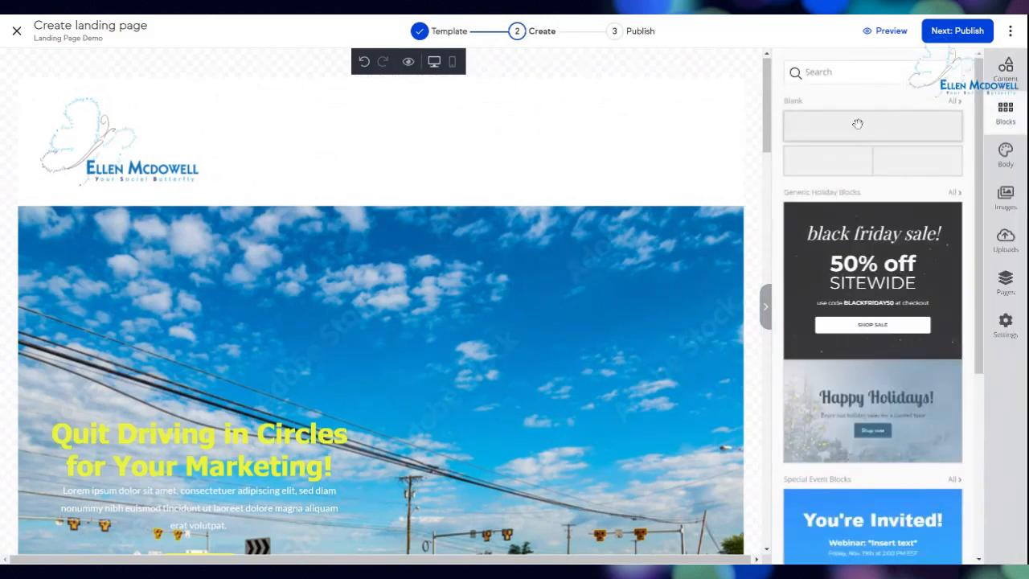
scroll(893, 301, "down", 5)
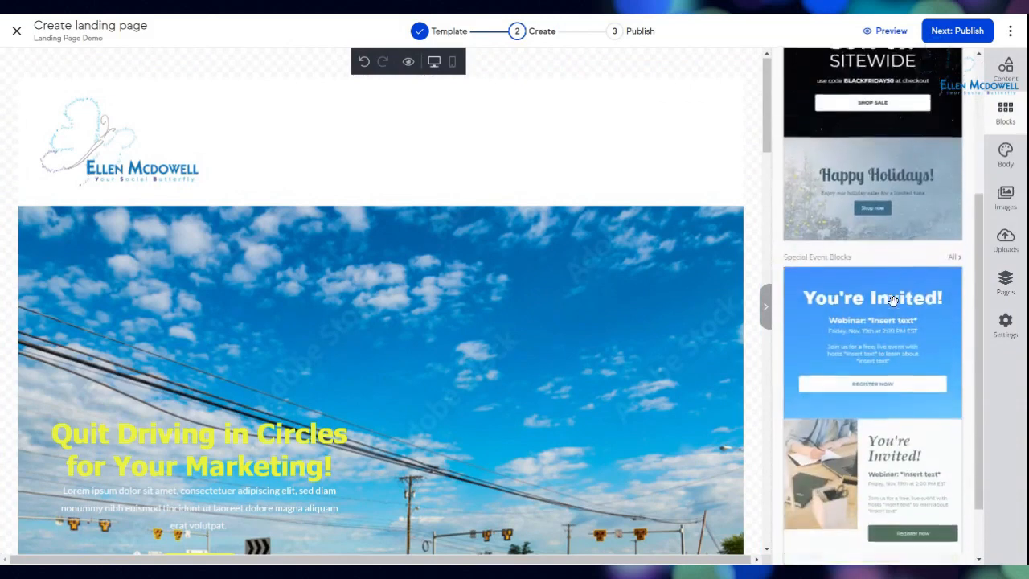
scroll(892, 301, "up", 8)
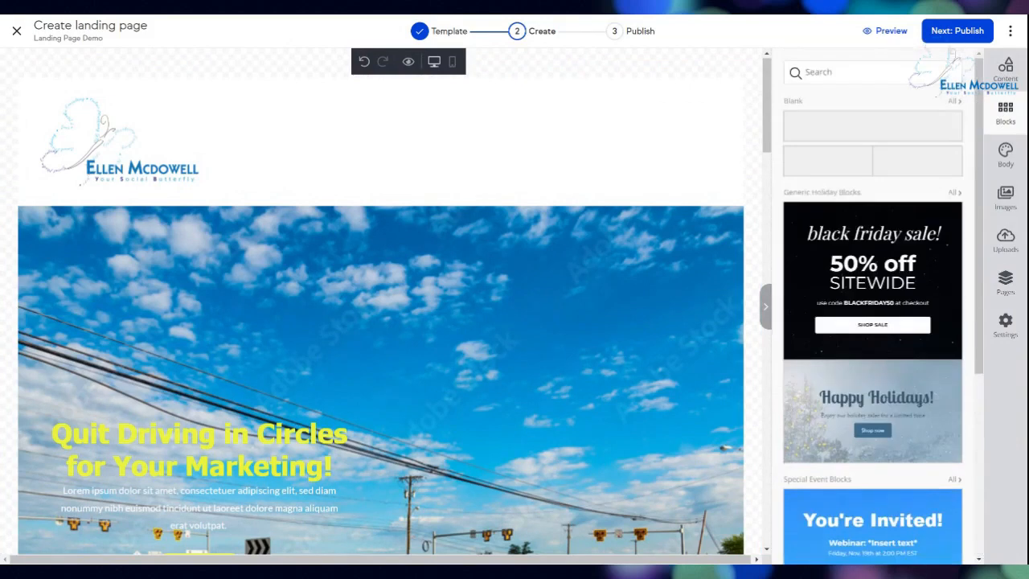
left_click(1006, 155)
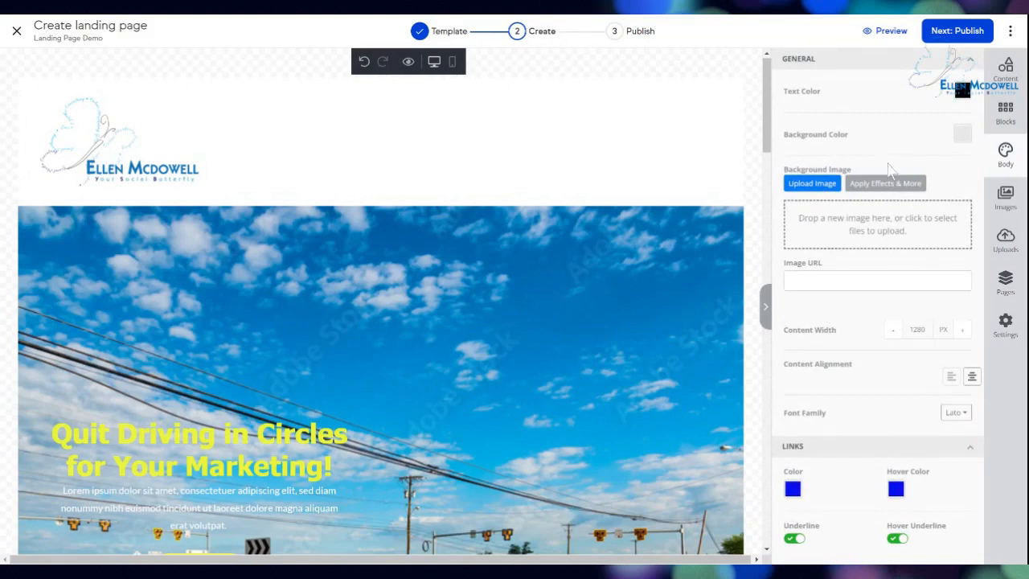
Search stock images for 'butterfl', check the uploaded images, then list the site's pages.
left_click(1005, 199)
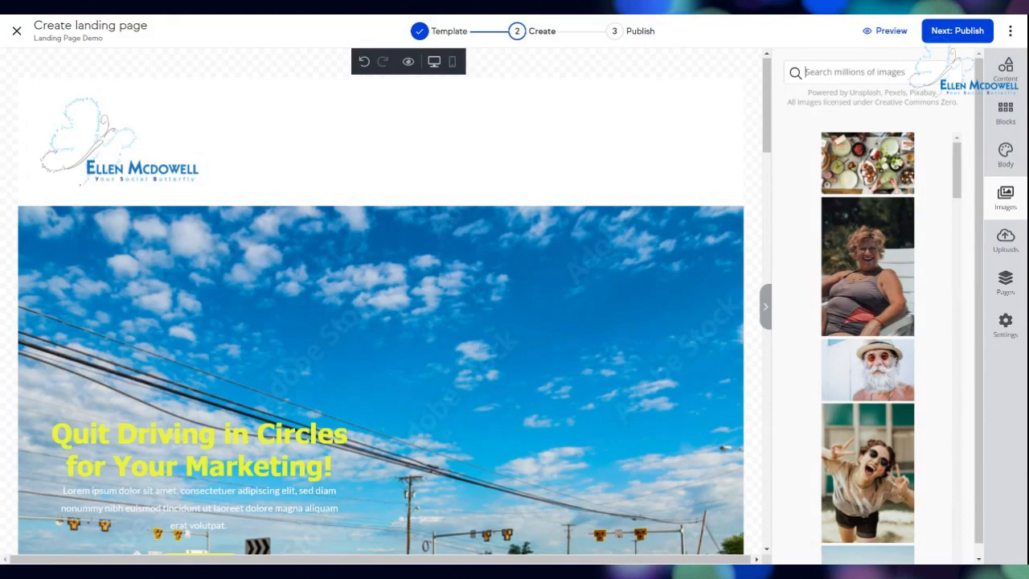
type("butterfly")
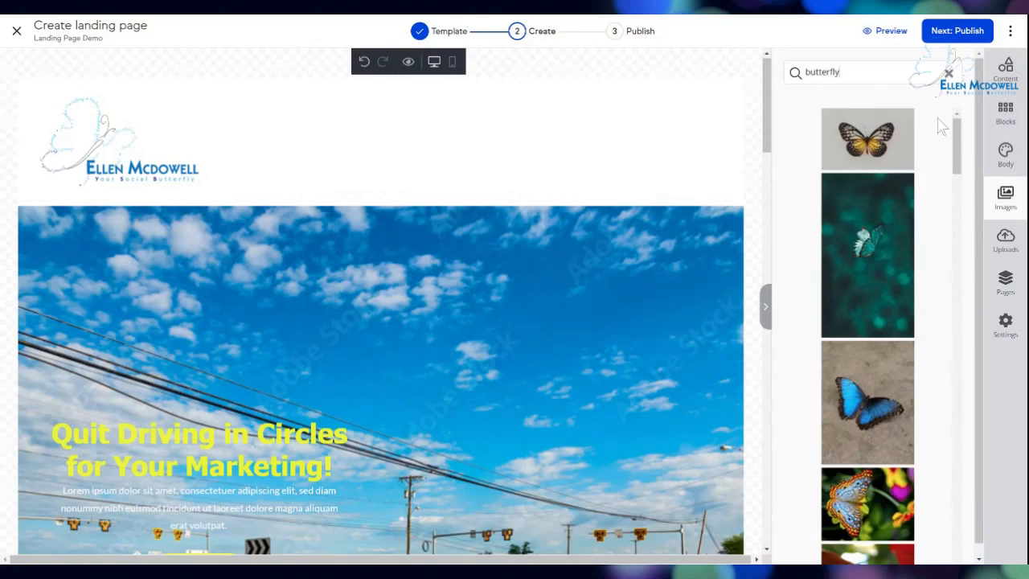
scroll(963, 153, "down", 1)
left_click_drag(963, 153, 942, 450)
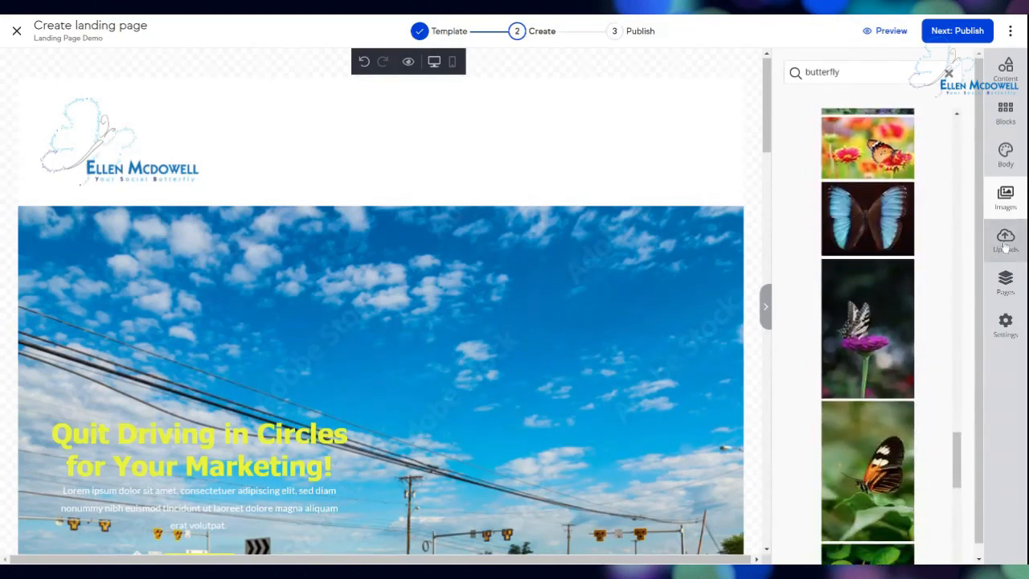
left_click(1005, 240)
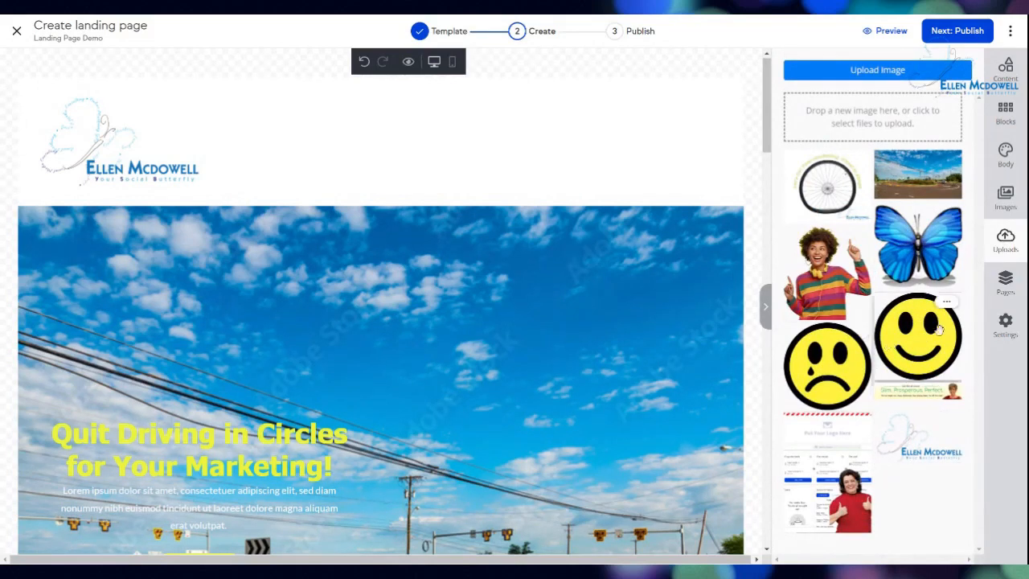
left_click(1009, 286)
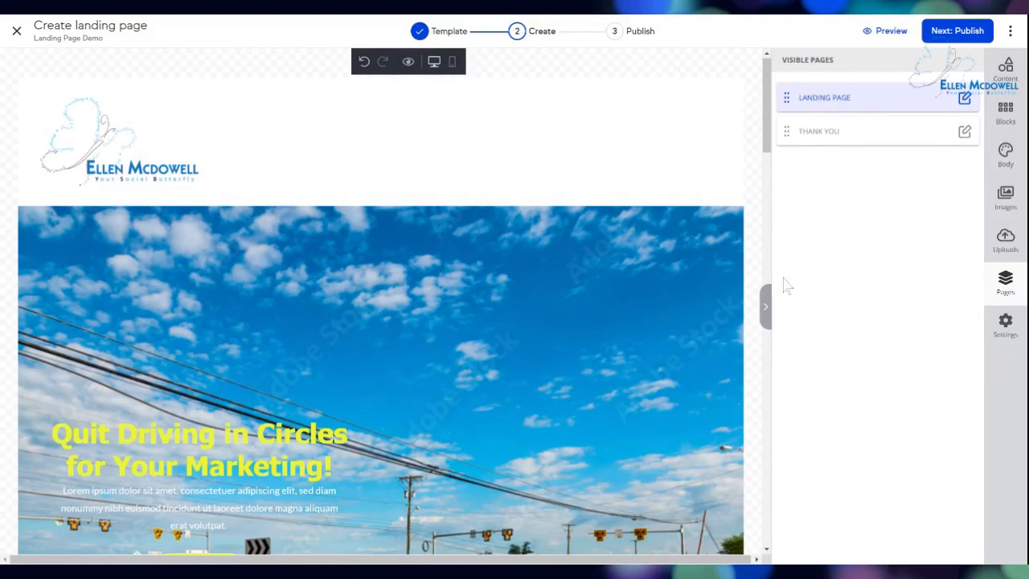
Scroll down to the worksheet lead capture form and open its Content settings.
left_click_drag(769, 138, 776, 179)
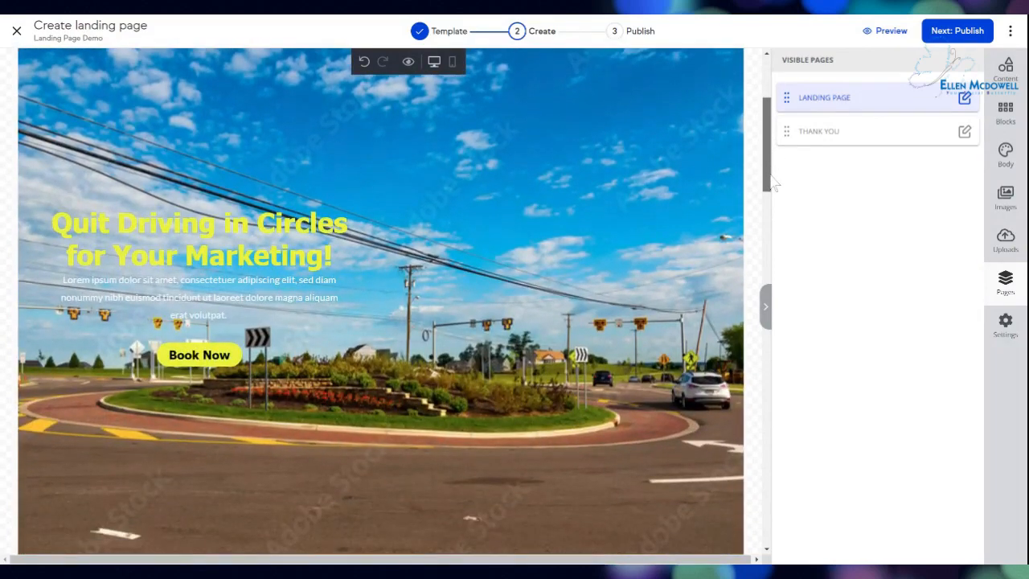
scroll(776, 178, "down", 2)
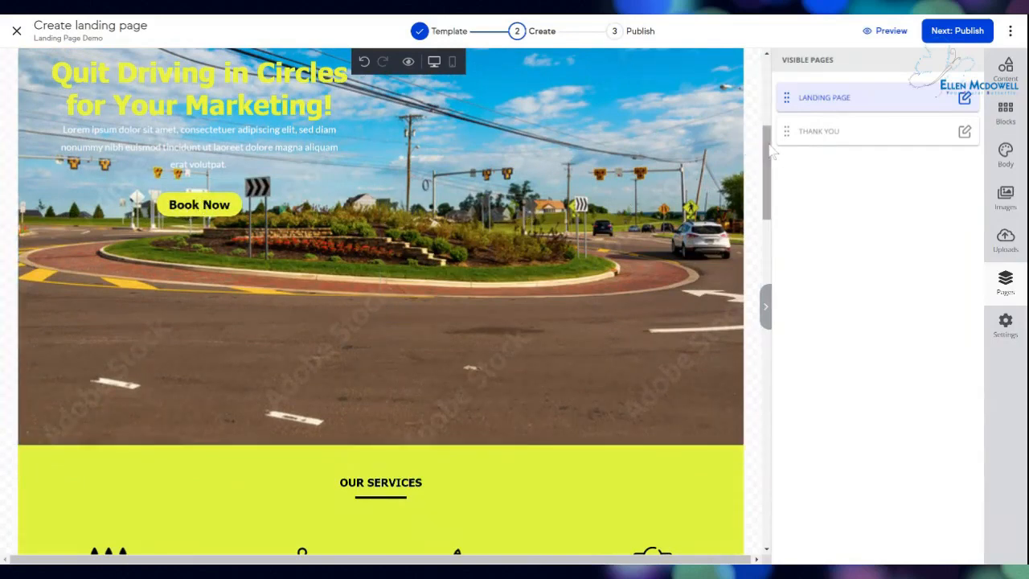
left_click_drag(771, 151, 770, 294)
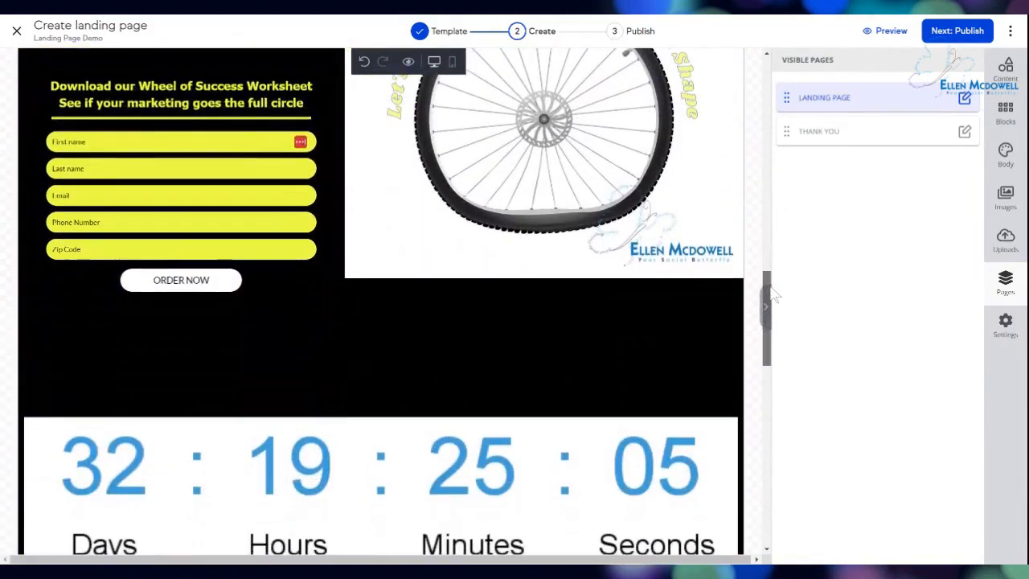
left_click(185, 288)
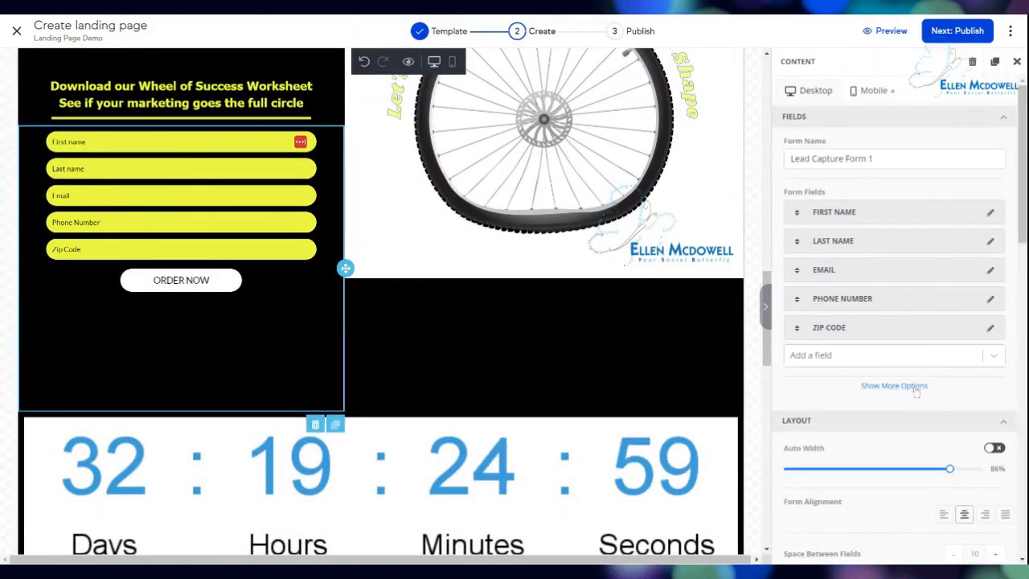
Change the form button text from 'ORDER NOW' to 'Get the Worksheet' and close the panel.
scroll(913, 386, "down", 4)
scroll(911, 392, "down", 5)
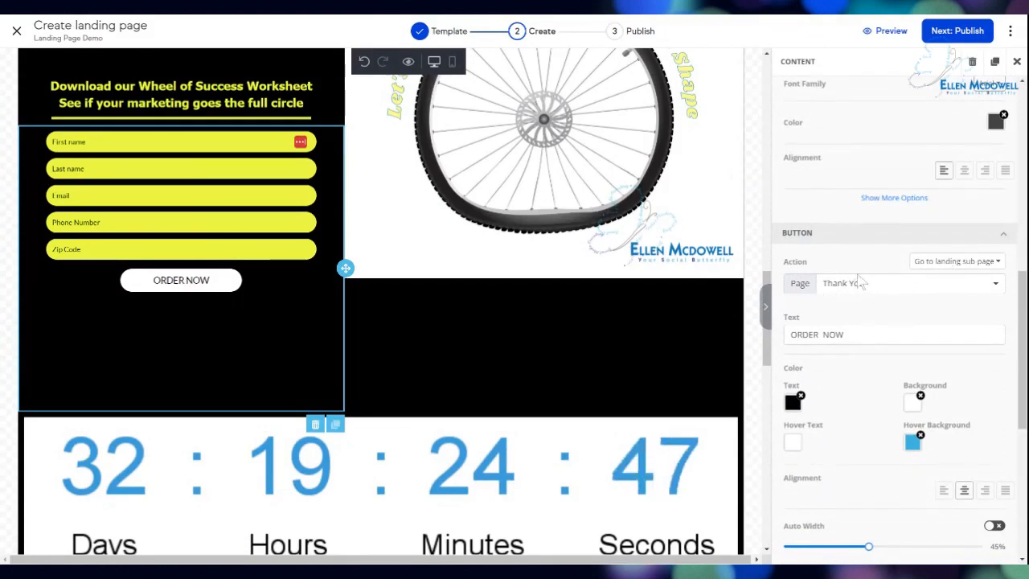
left_click_drag(846, 334, 770, 331)
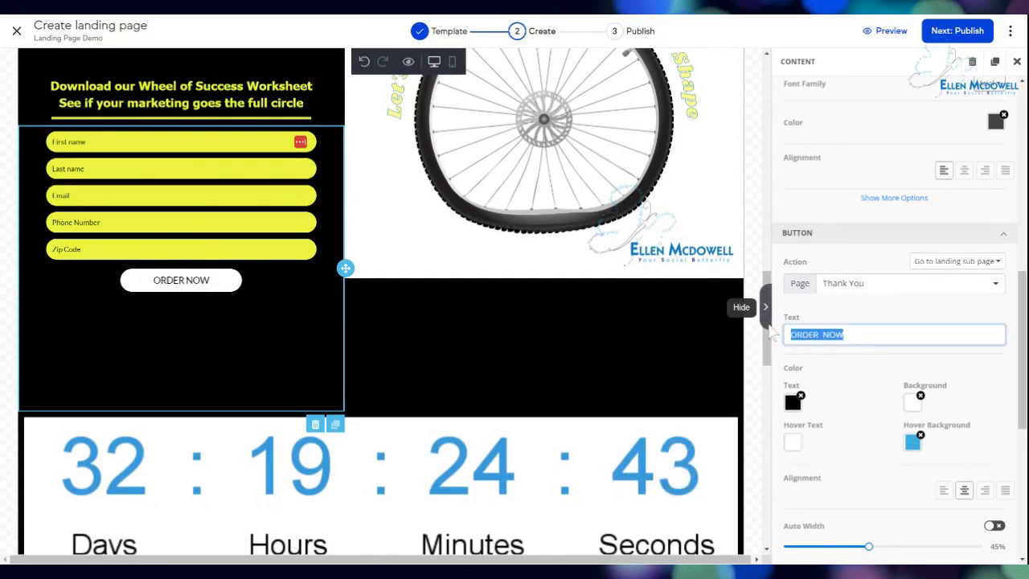
type("Get the Wor")
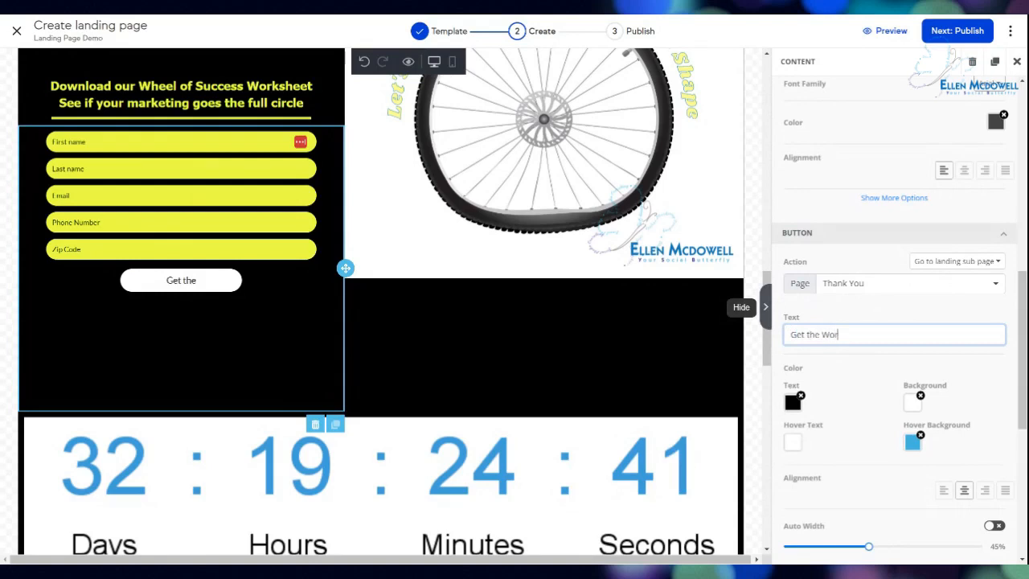
type("ksheet")
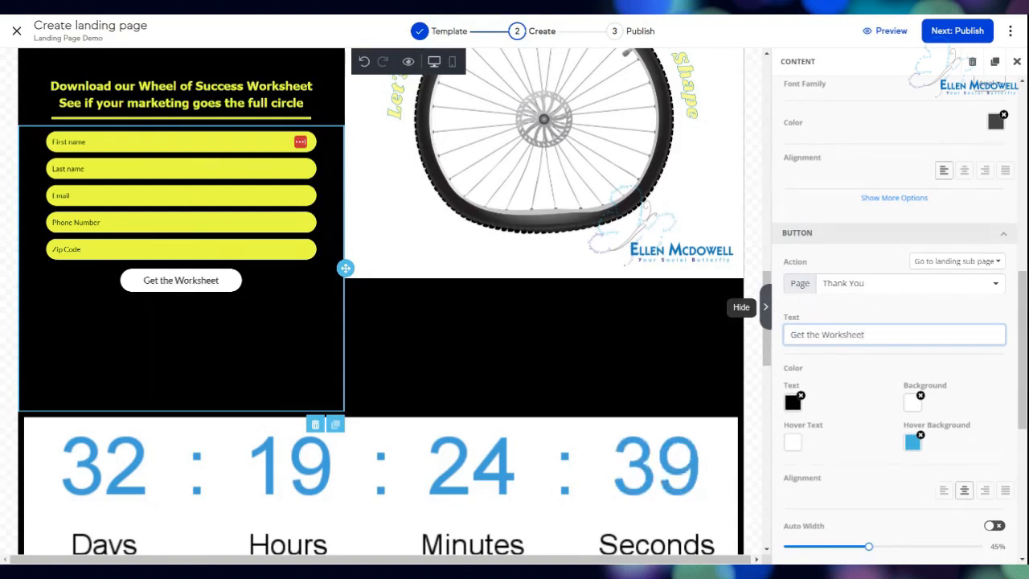
left_click(869, 398)
scroll(869, 394, "up", 5)
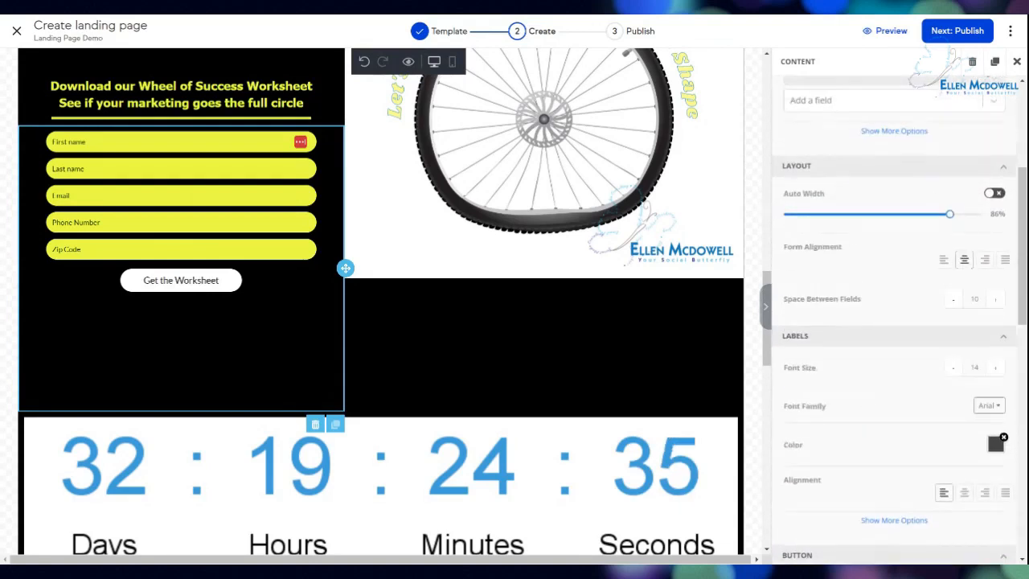
scroll(893, 322, "up", 3)
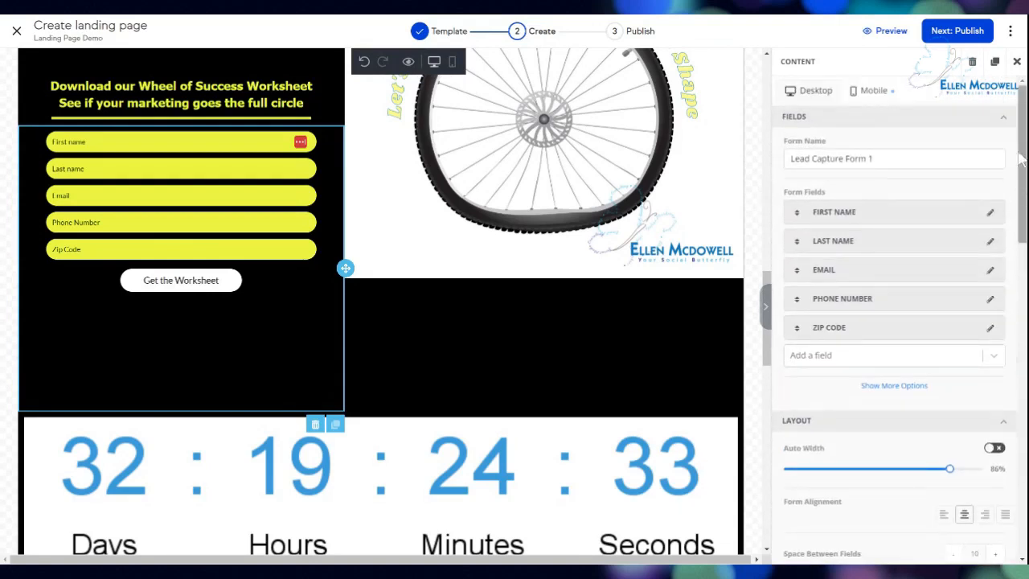
left_click(1017, 62)
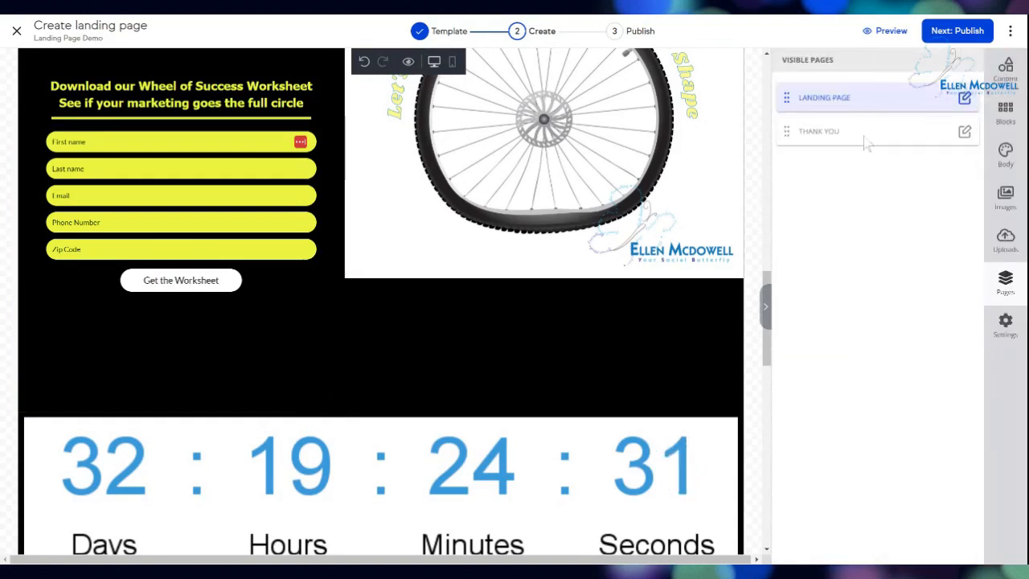
Open the Thank You page with promo code TAKE30 and show its analytics Settings.
left_click(820, 131)
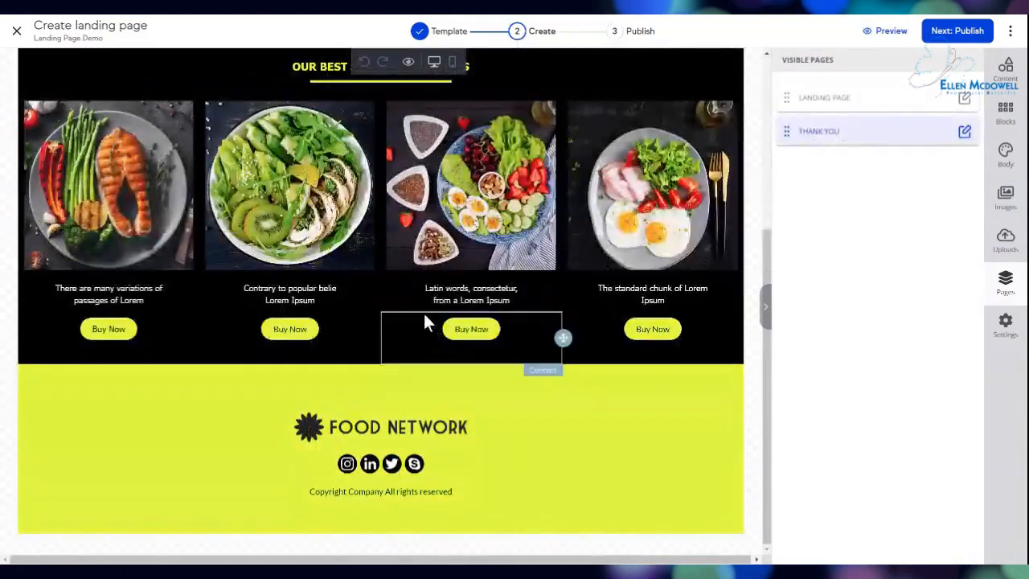
scroll(515, 392, "up", 3)
scroll(539, 390, "up", 2)
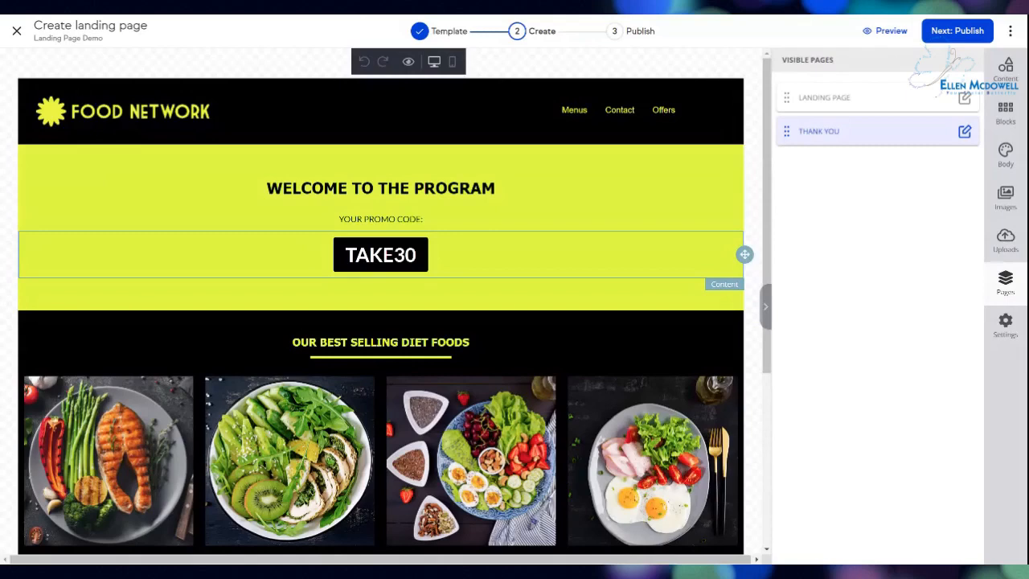
left_click(1007, 331)
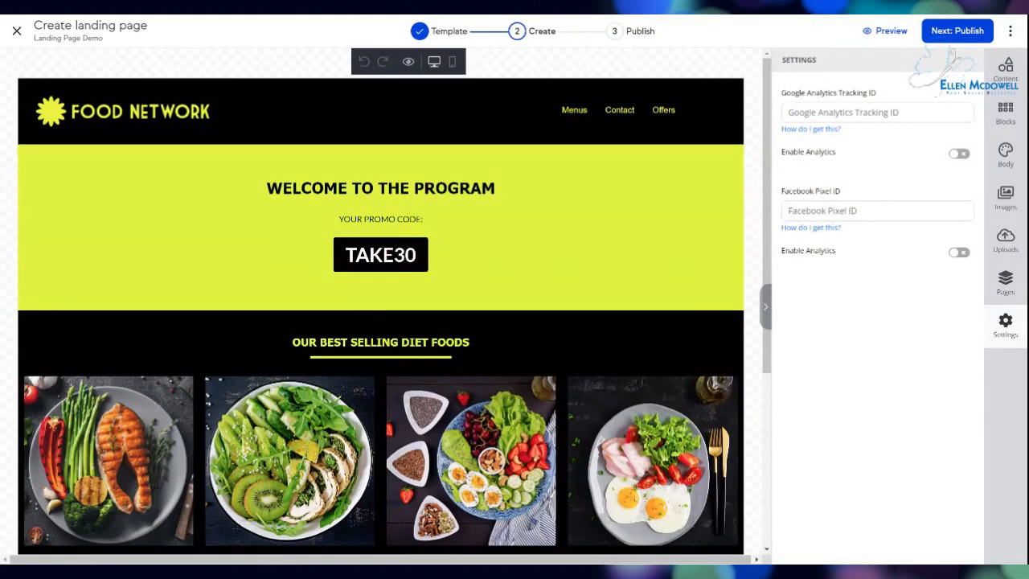
left_click(877, 210)
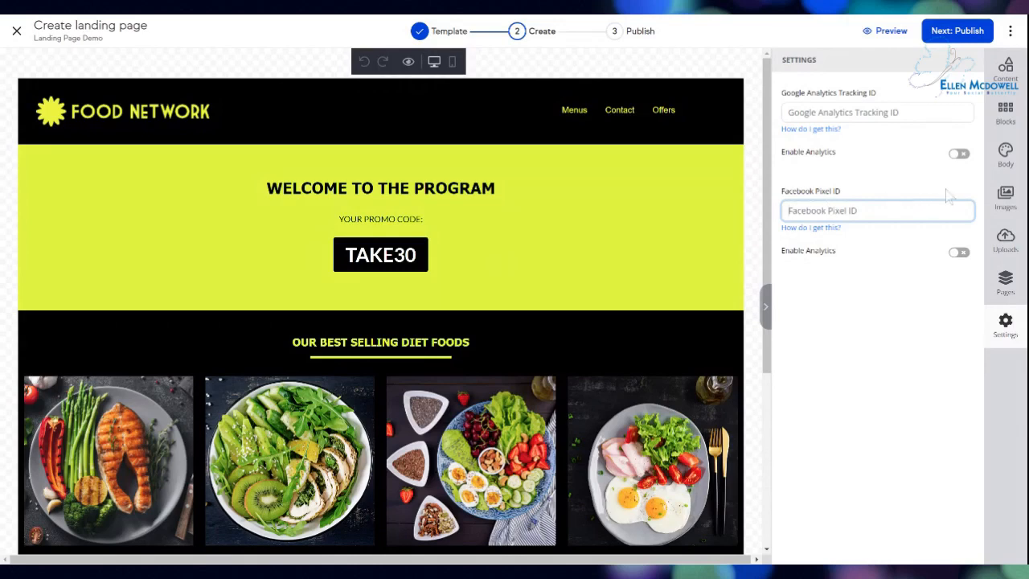
left_click(878, 33)
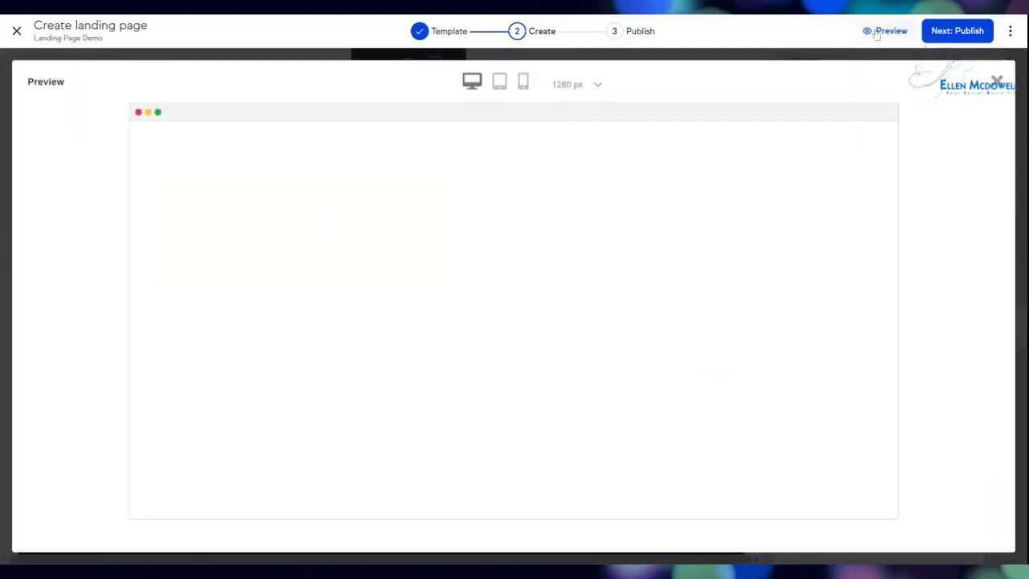
scroll(698, 339, "down", 2)
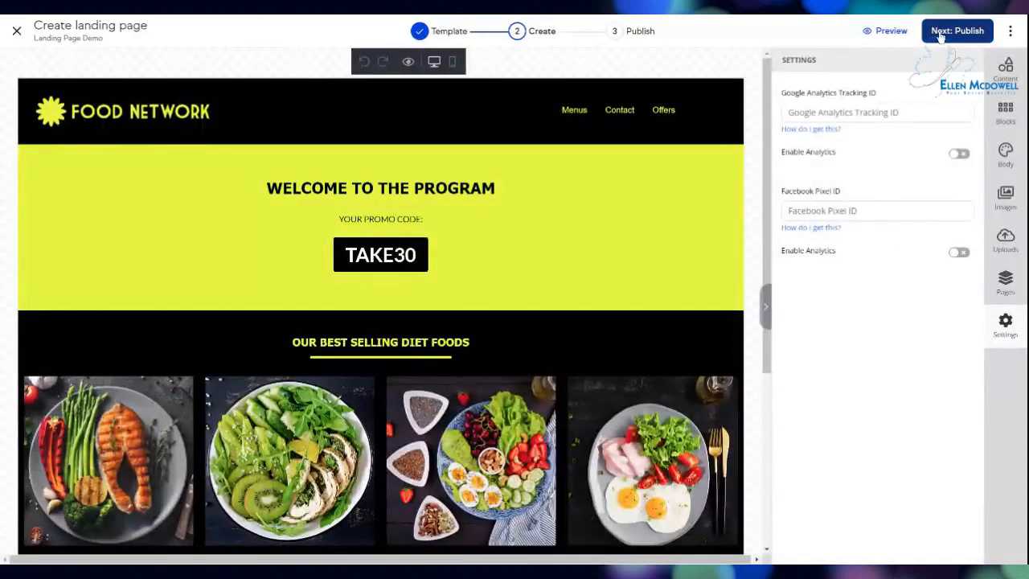
Publish the landing page using Next: Publish.
left_click(940, 33)
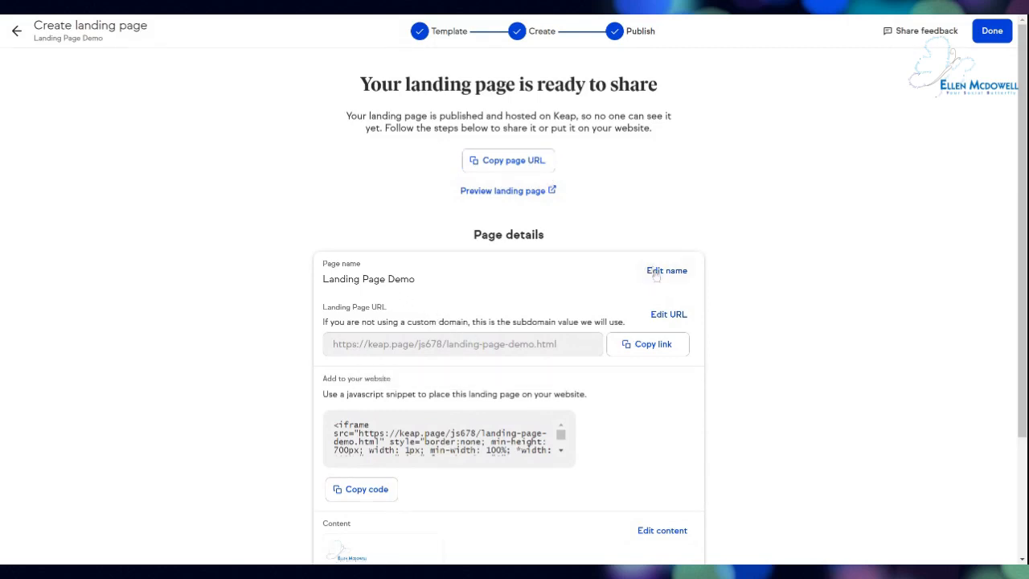
Remove both hyphens so the URL handle reads landingpagedemo, save it, and reopen URL editing.
left_click(673, 316)
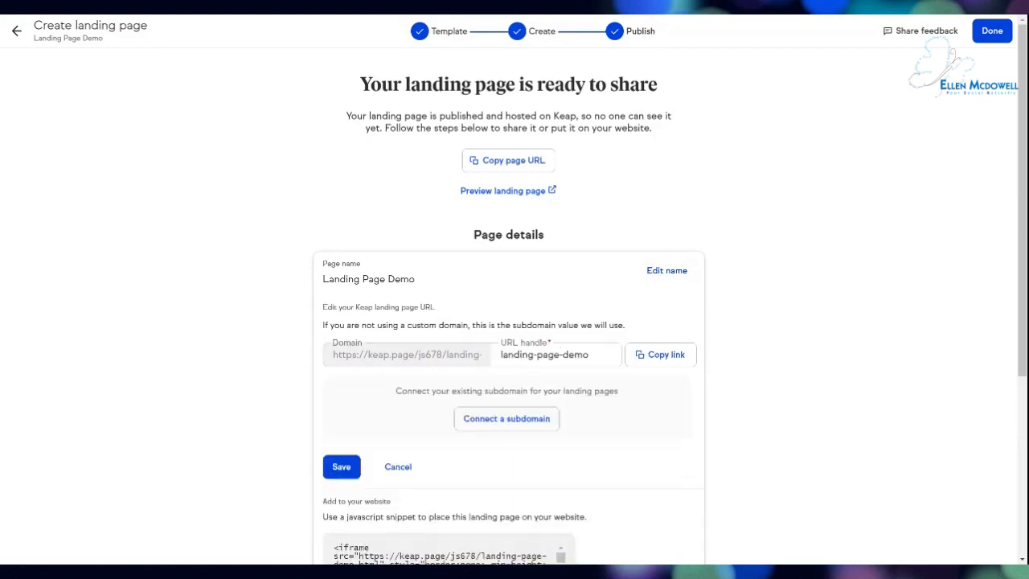
left_click(537, 354)
key("BackSpace")
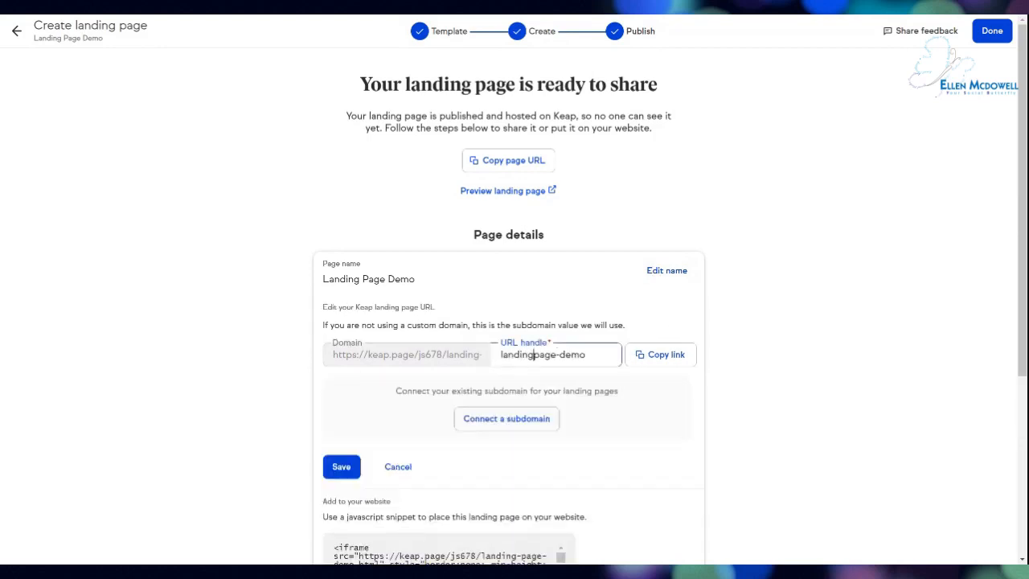
left_click(560, 355)
key("BackSpace")
left_click(605, 377)
left_click(341, 466)
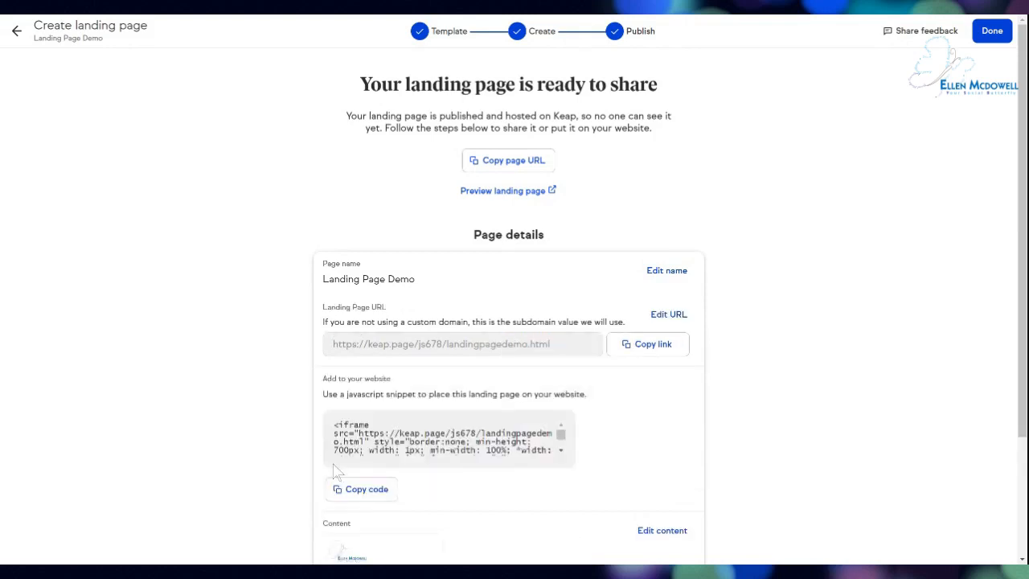
scroll(239, 386, "down", 1)
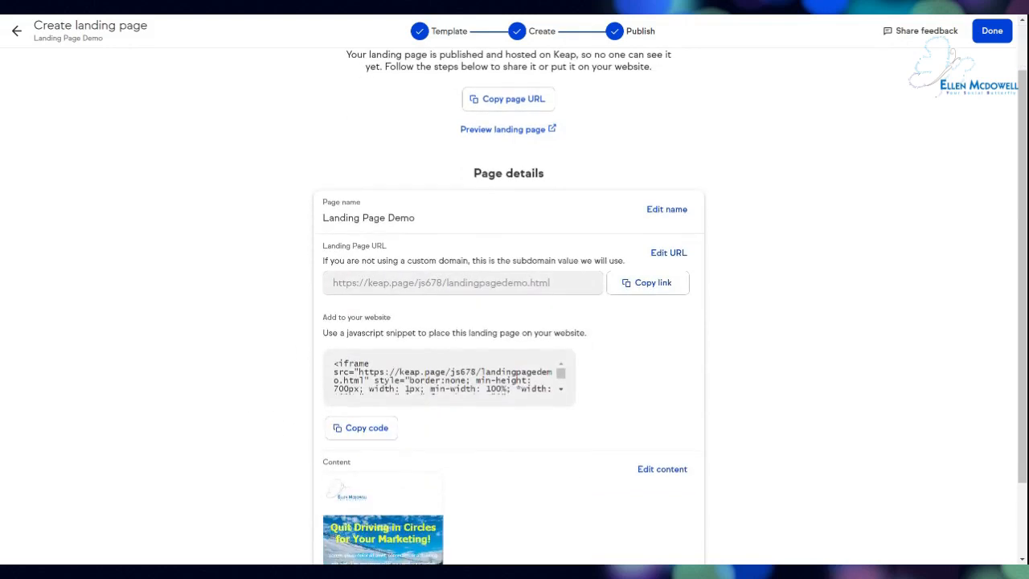
left_click(682, 253)
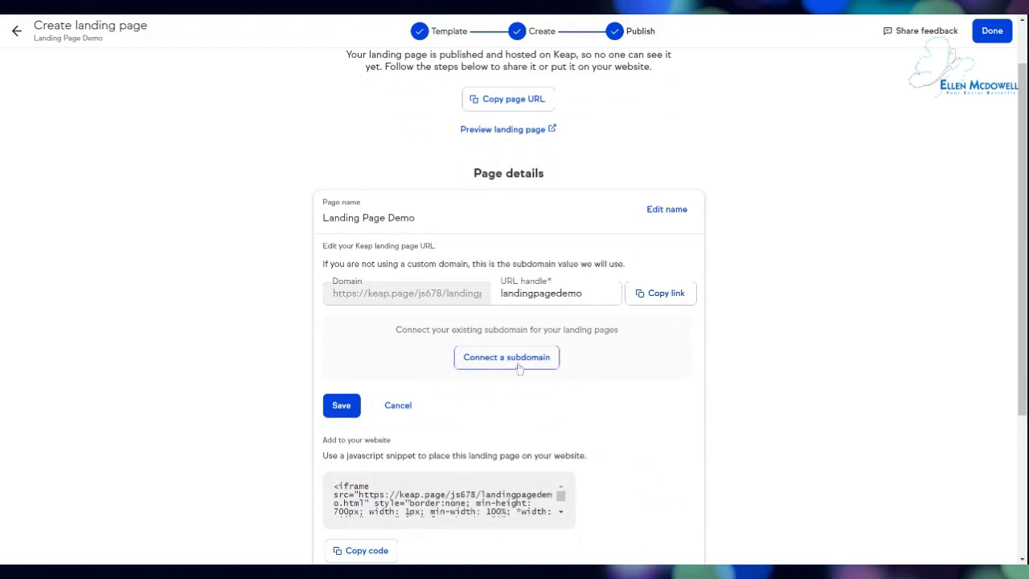
Start connecting a subdomain, then dismiss the Confirm your domain form.
left_click(507, 358)
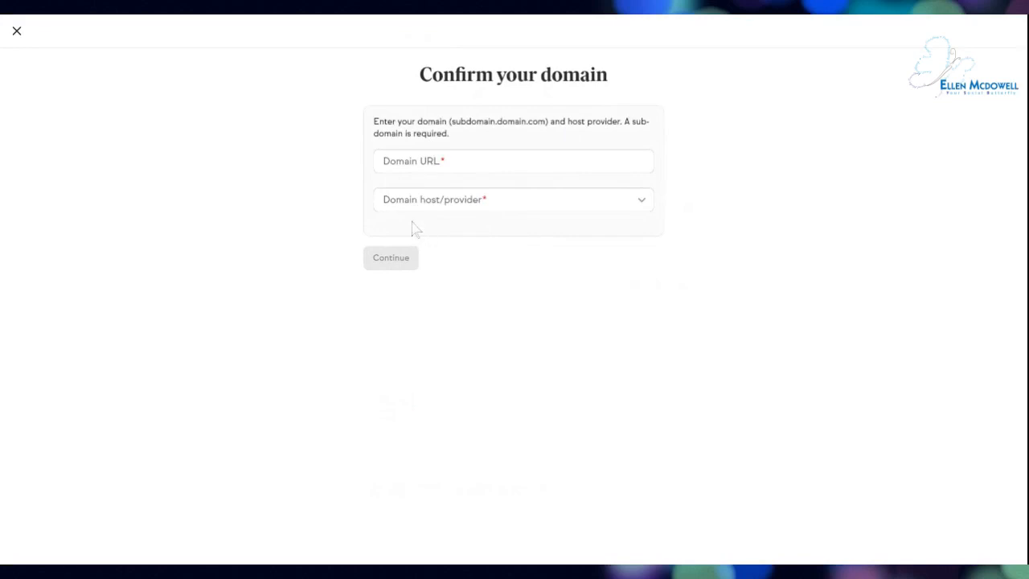
left_click(17, 31)
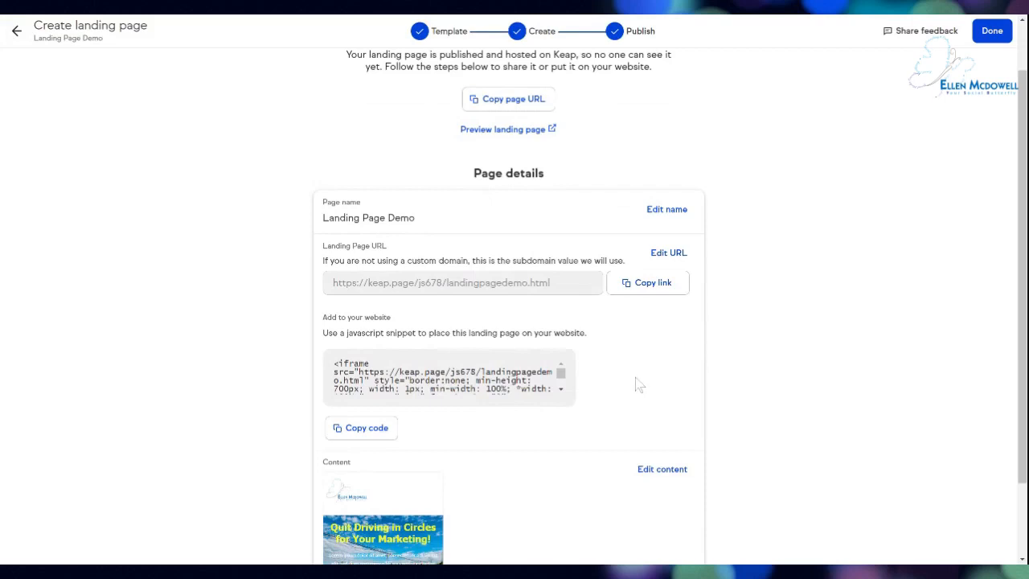
Review the content preview and finish with Done to return to the Landing pages list.
scroll(796, 379, "down", 2)
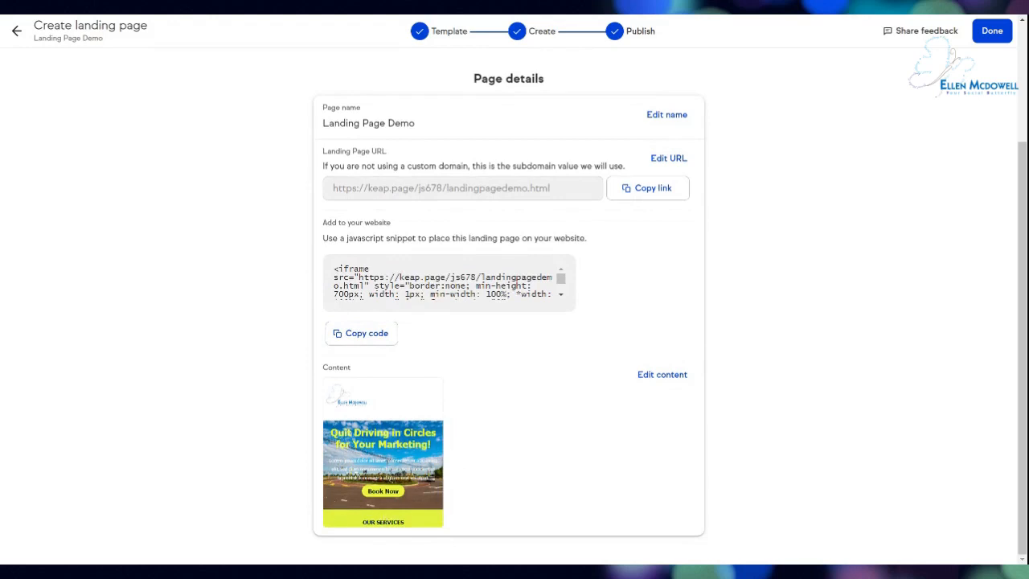
left_click(989, 32)
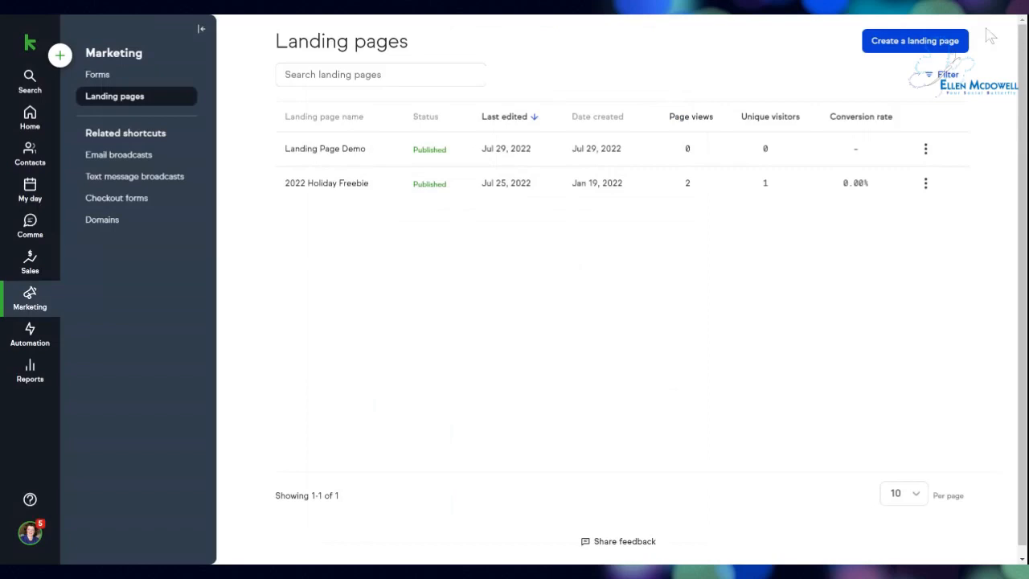